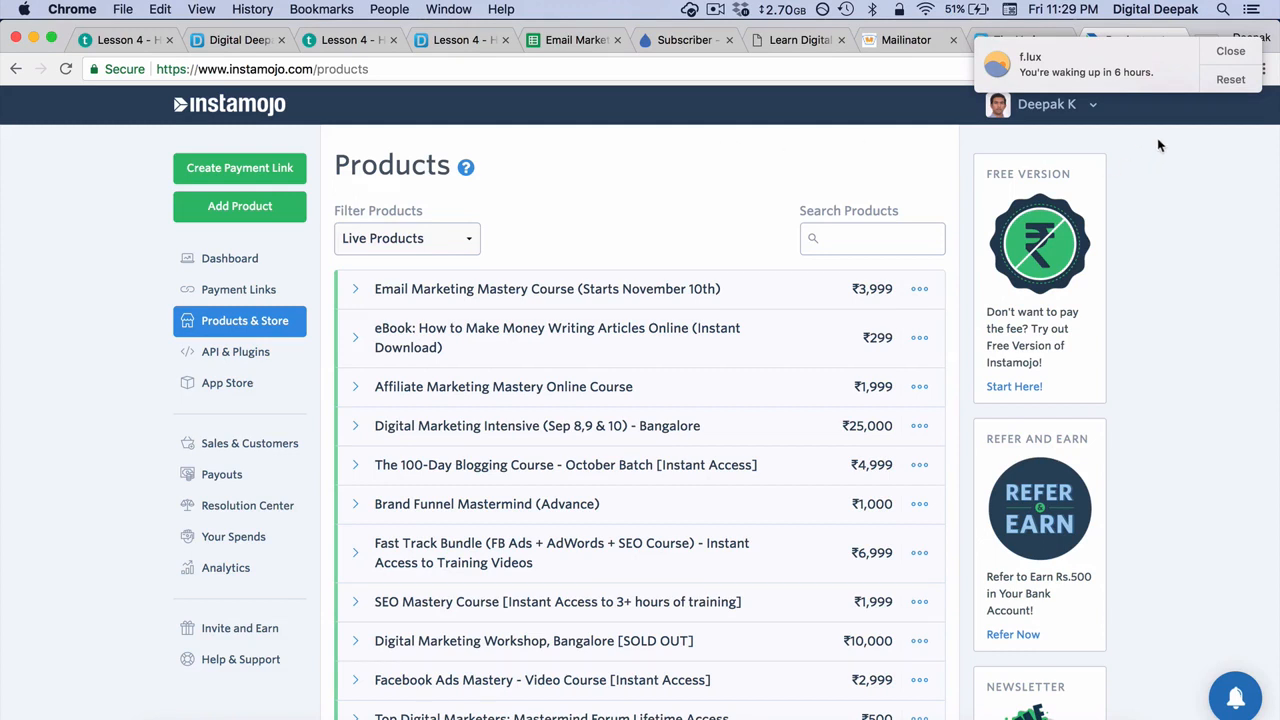
# Step: Dismiss the f.lux notification and open the Email Marketing Mastery Course (Starts November 10th) product for editing
pyautogui.click(1227, 52)
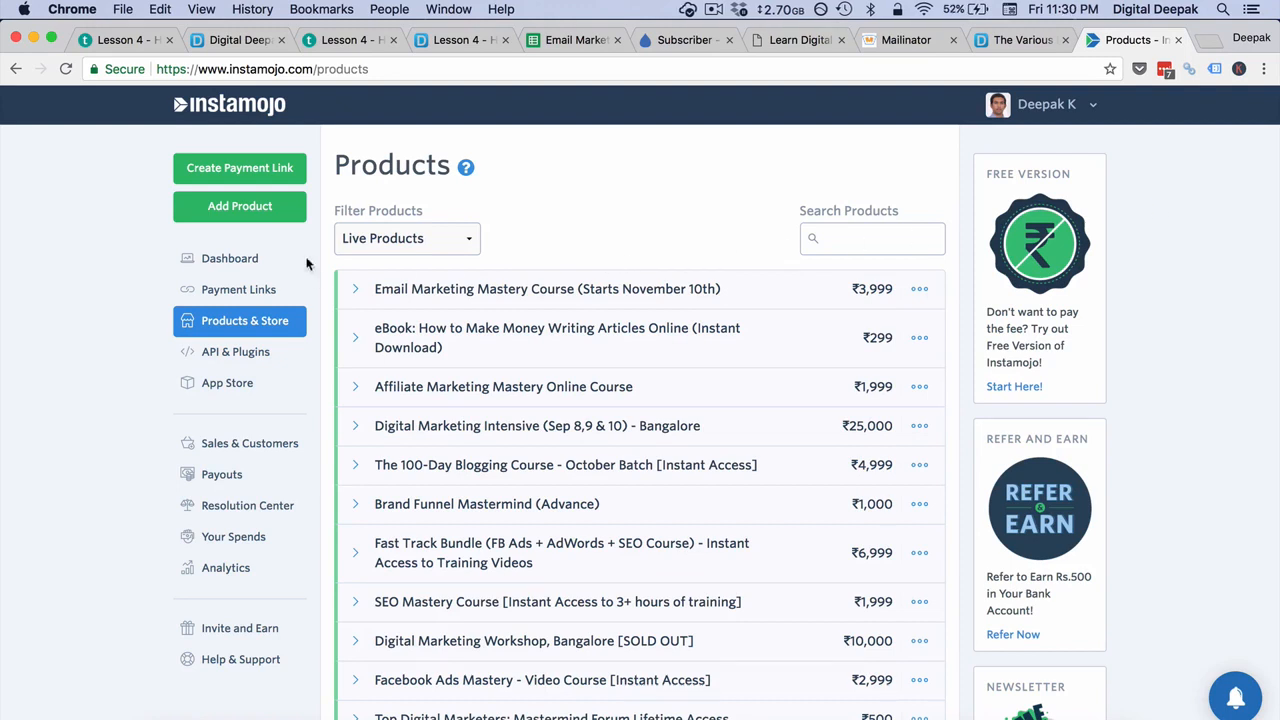
pyautogui.click(600, 283)
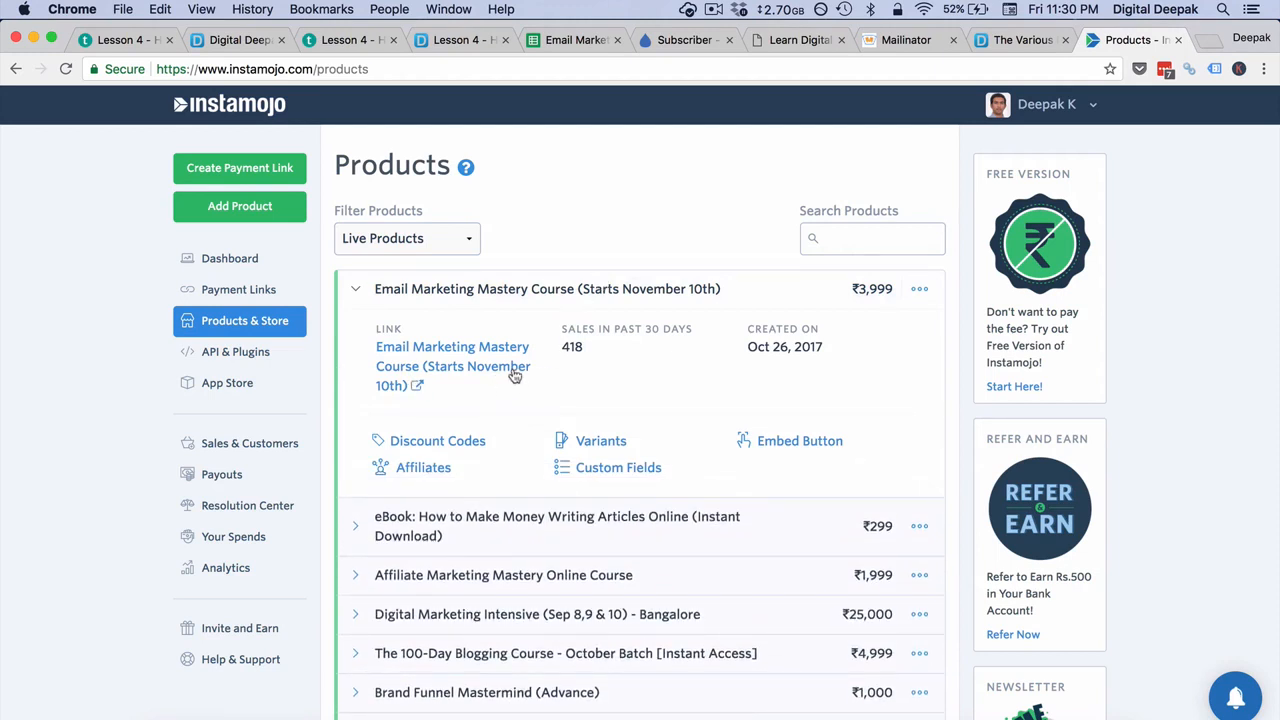
pyautogui.click(917, 291)
pyautogui.click(863, 356)
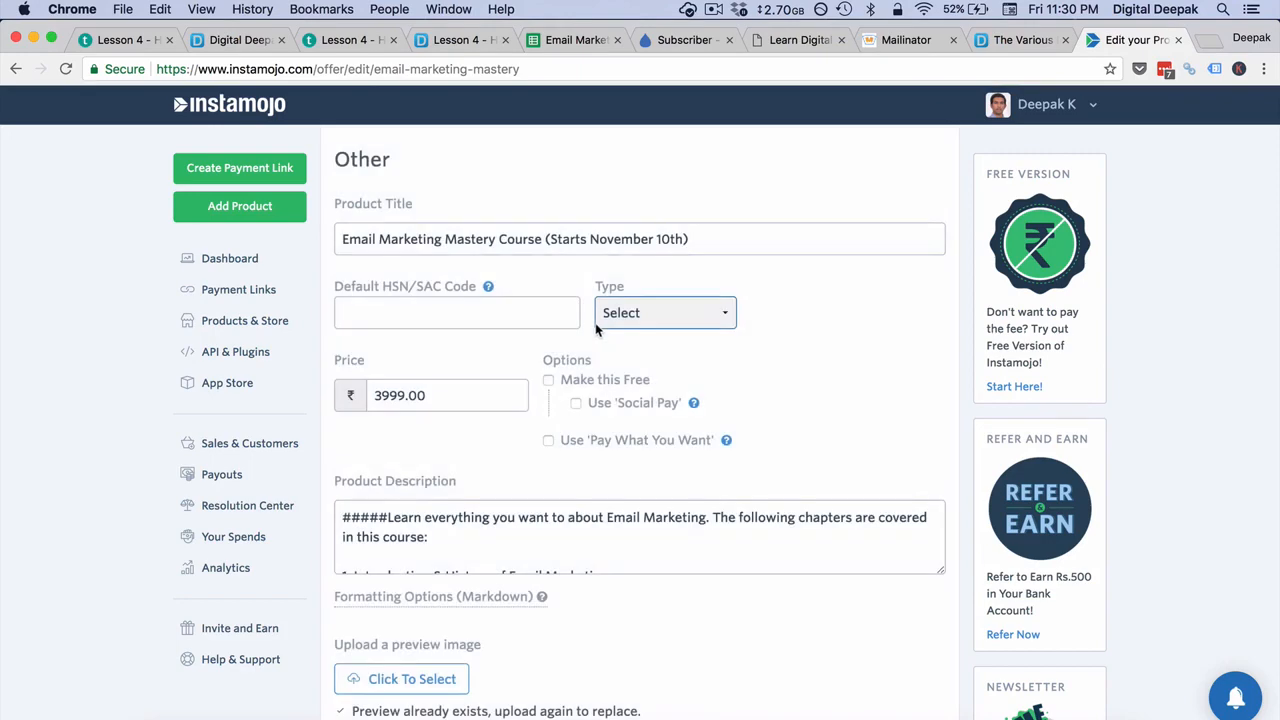
# Step: Expand the product's SEO Options and Advanced Settings and place the cursor in the empty Webhook URL field
pyautogui.scroll(-5, 538, 368)
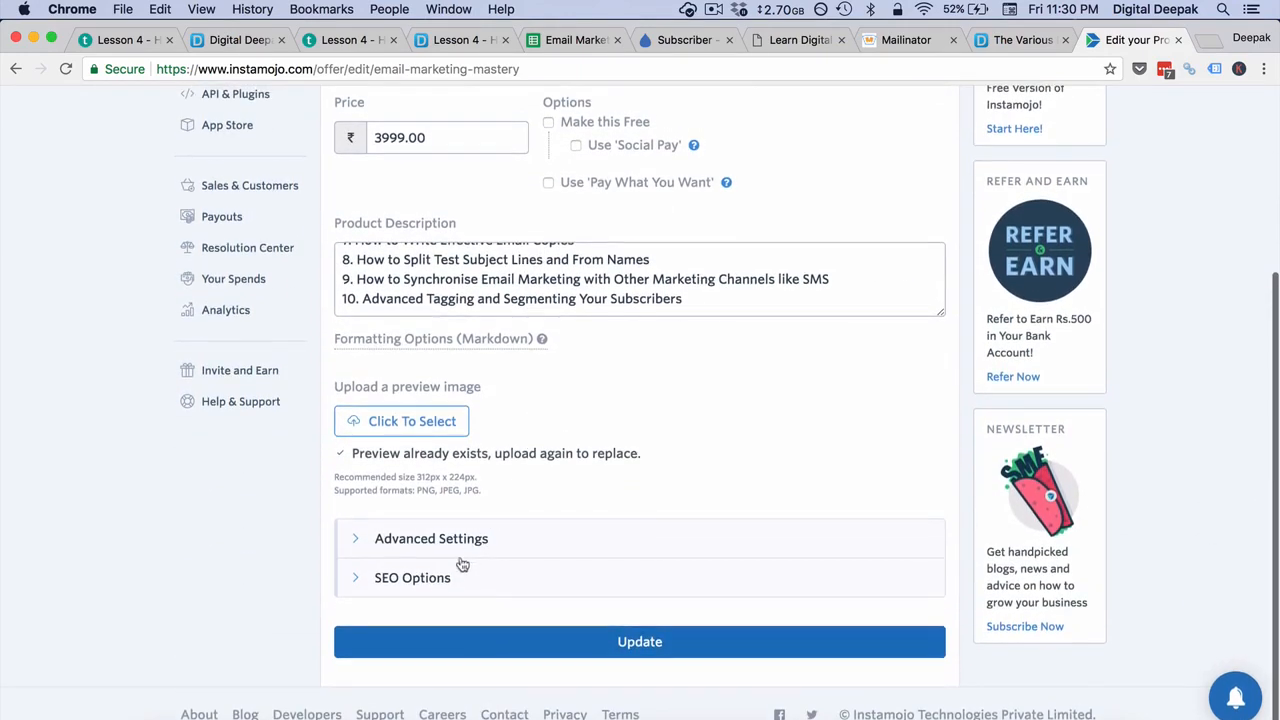
pyautogui.click(450, 577)
pyautogui.click(465, 539)
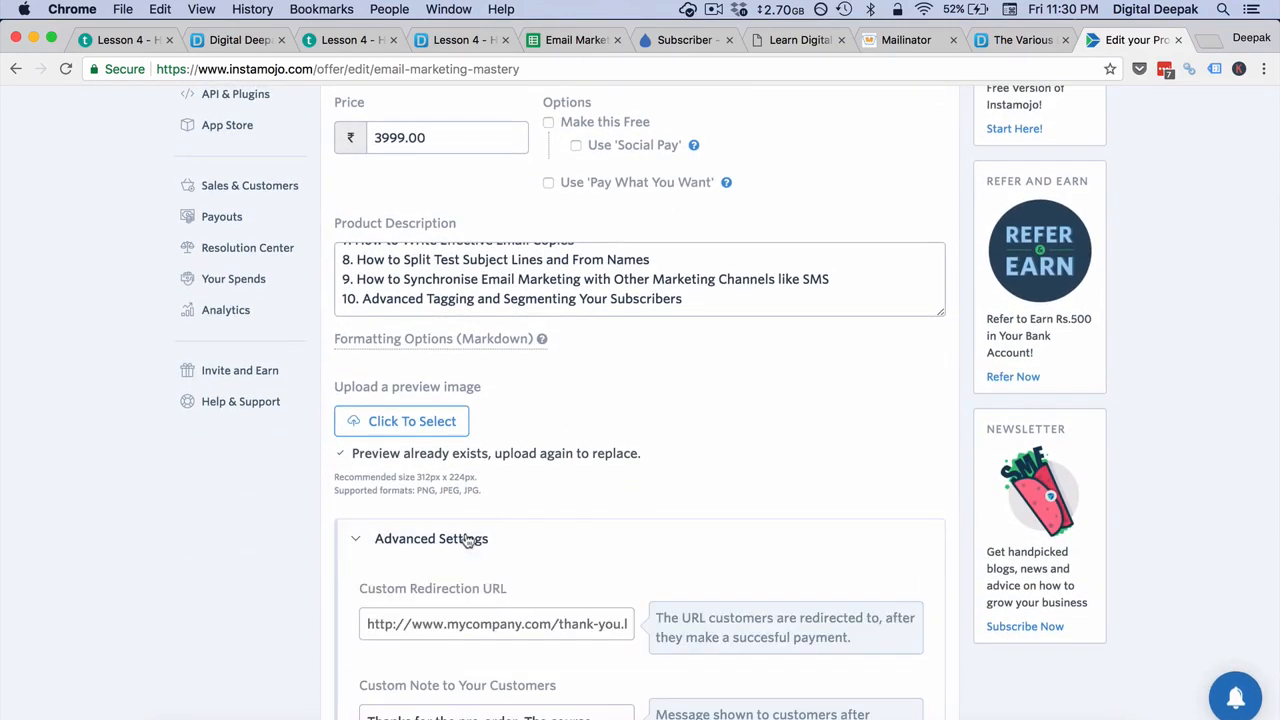
pyautogui.scroll(-7, 623, 432)
pyautogui.scroll(-1, 623, 431)
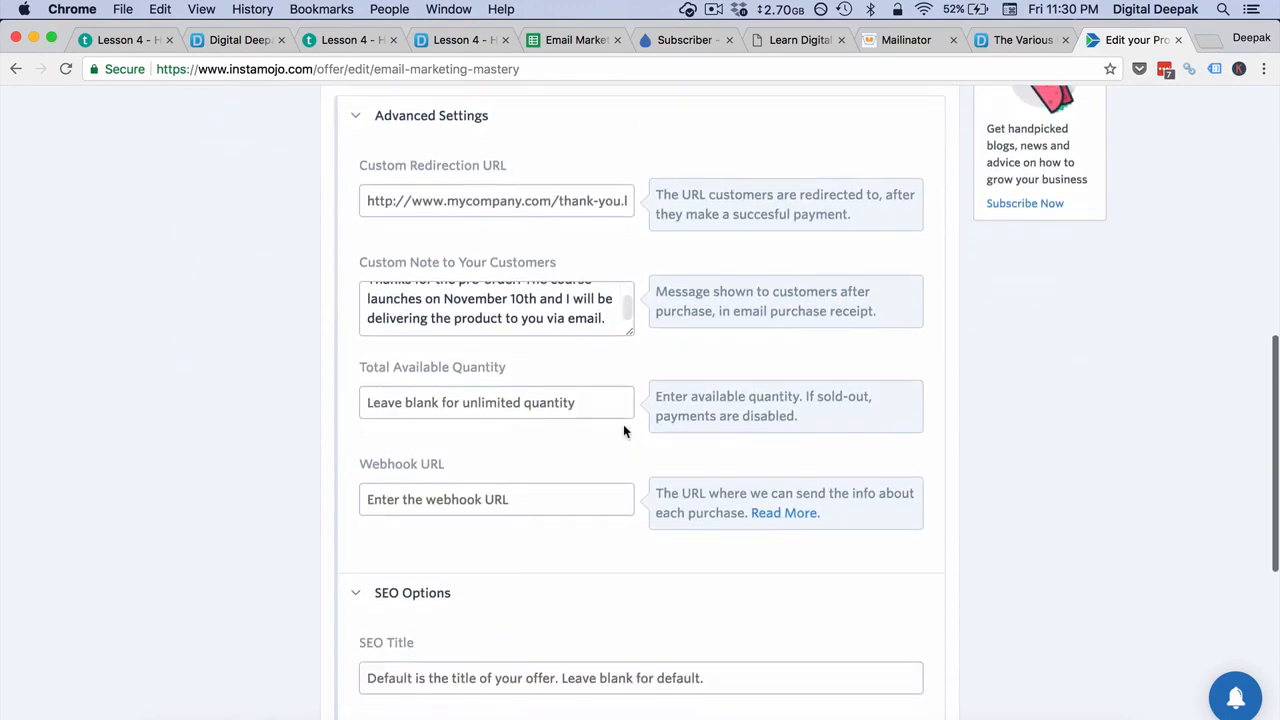
pyautogui.click(442, 490)
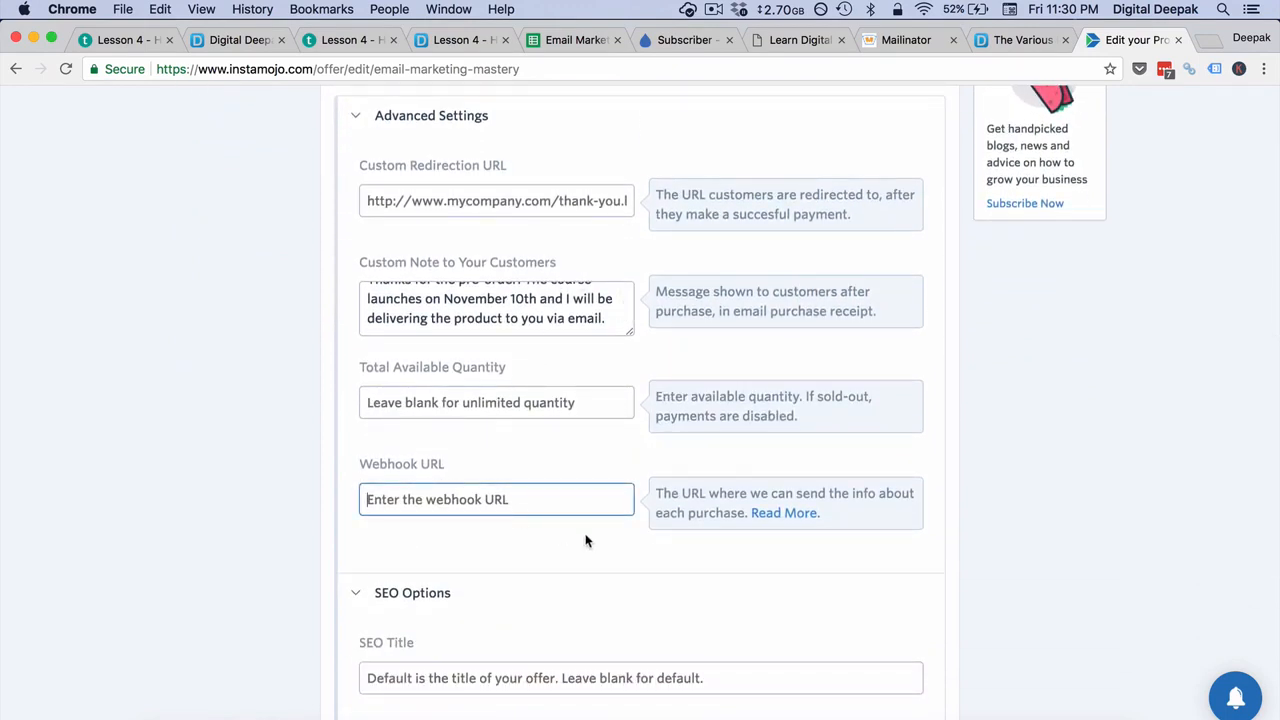
# Step: Log in to Zapier in a new browser tab and open the list of Zaps
pyautogui.press('super+t')
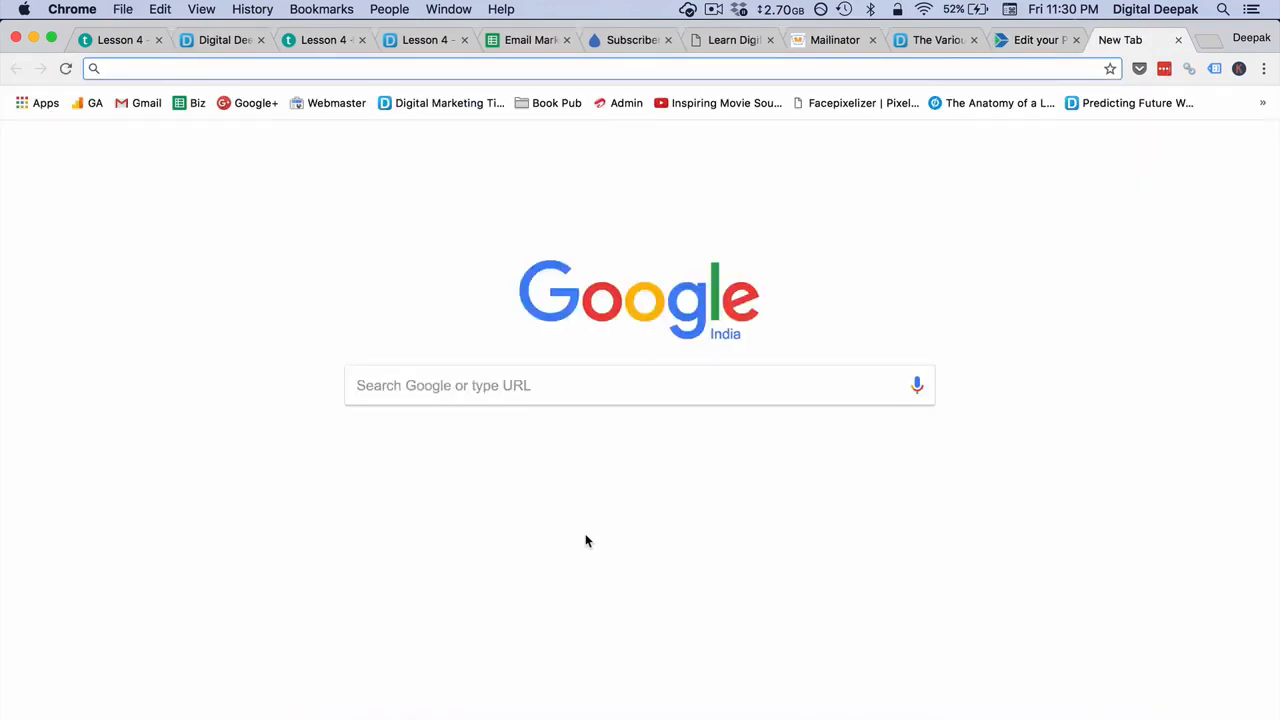
pyautogui.write('zapier.com/app/login')
pyautogui.press('Return')
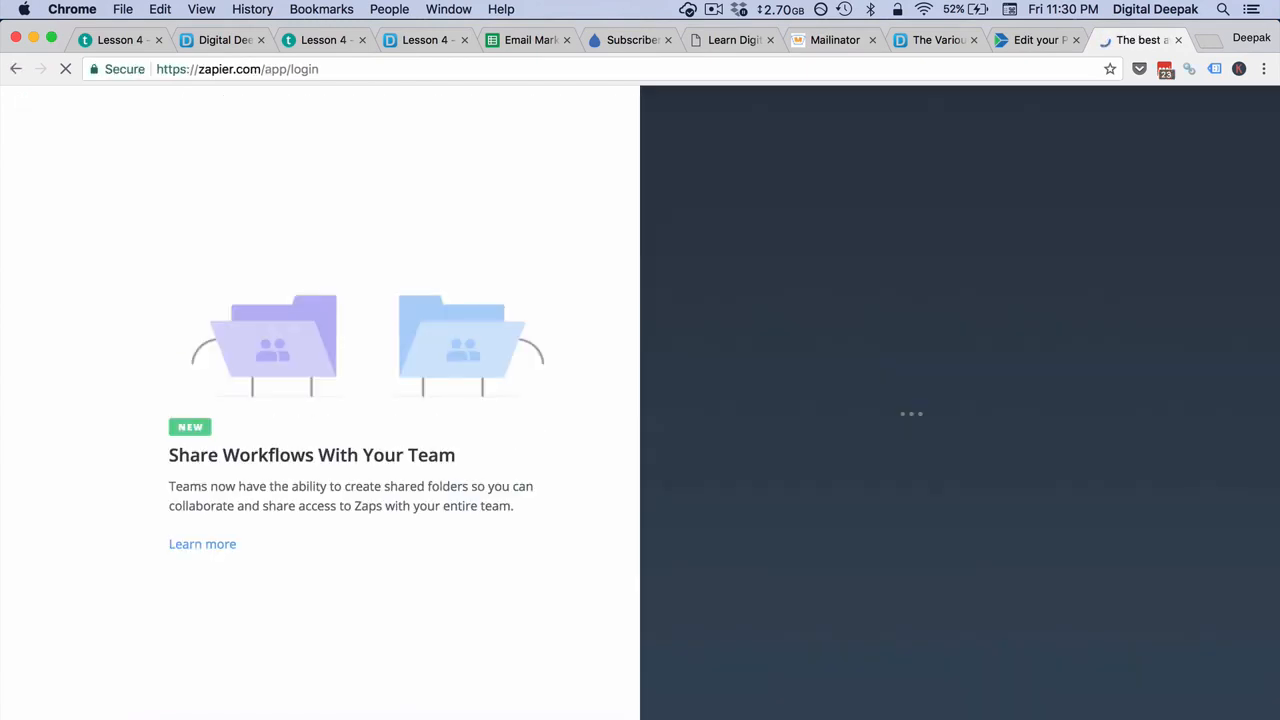
pyautogui.click(856, 443)
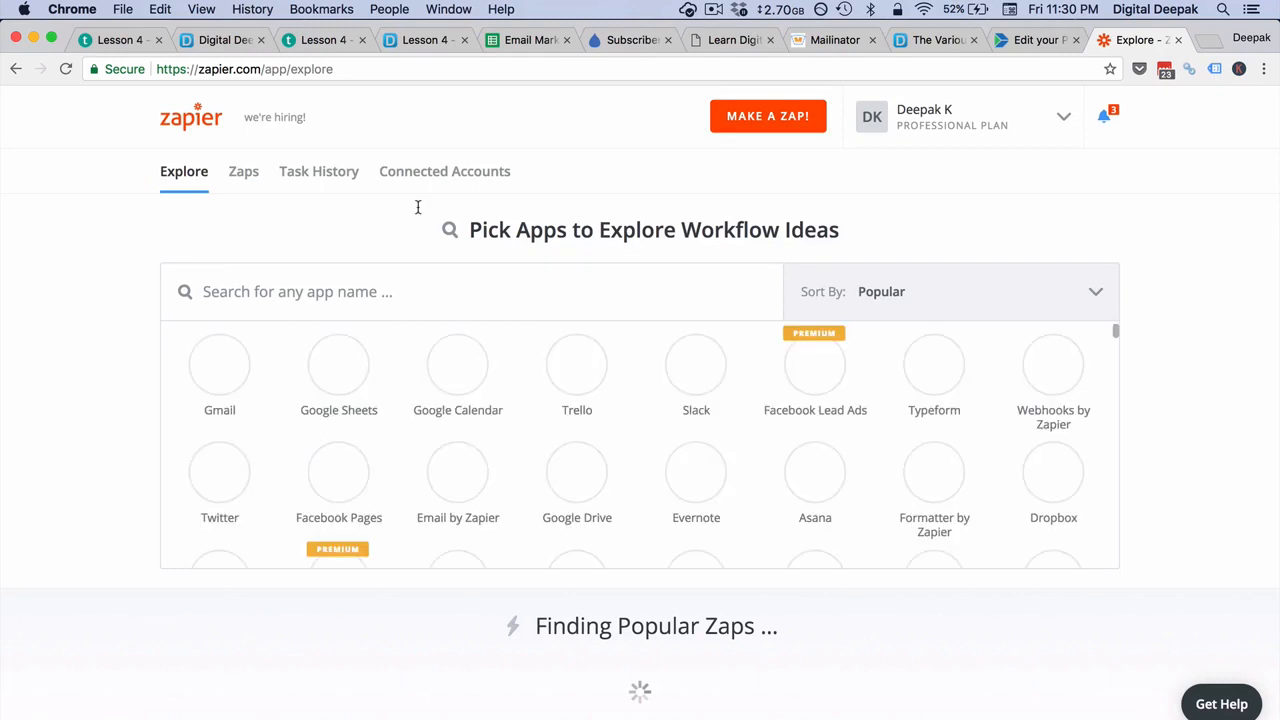
pyautogui.click(257, 189)
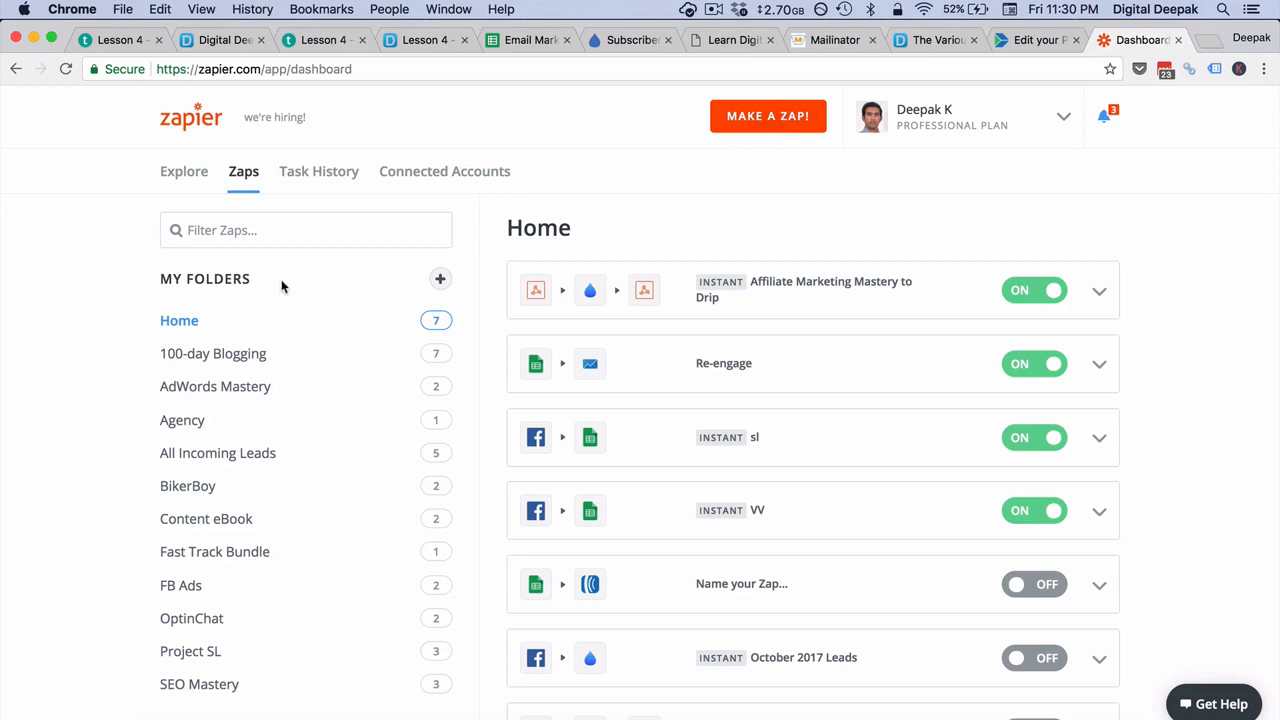
# Step: Create a Zap folder named "Email Marketing Mastery" and open it
pyautogui.click(440, 279)
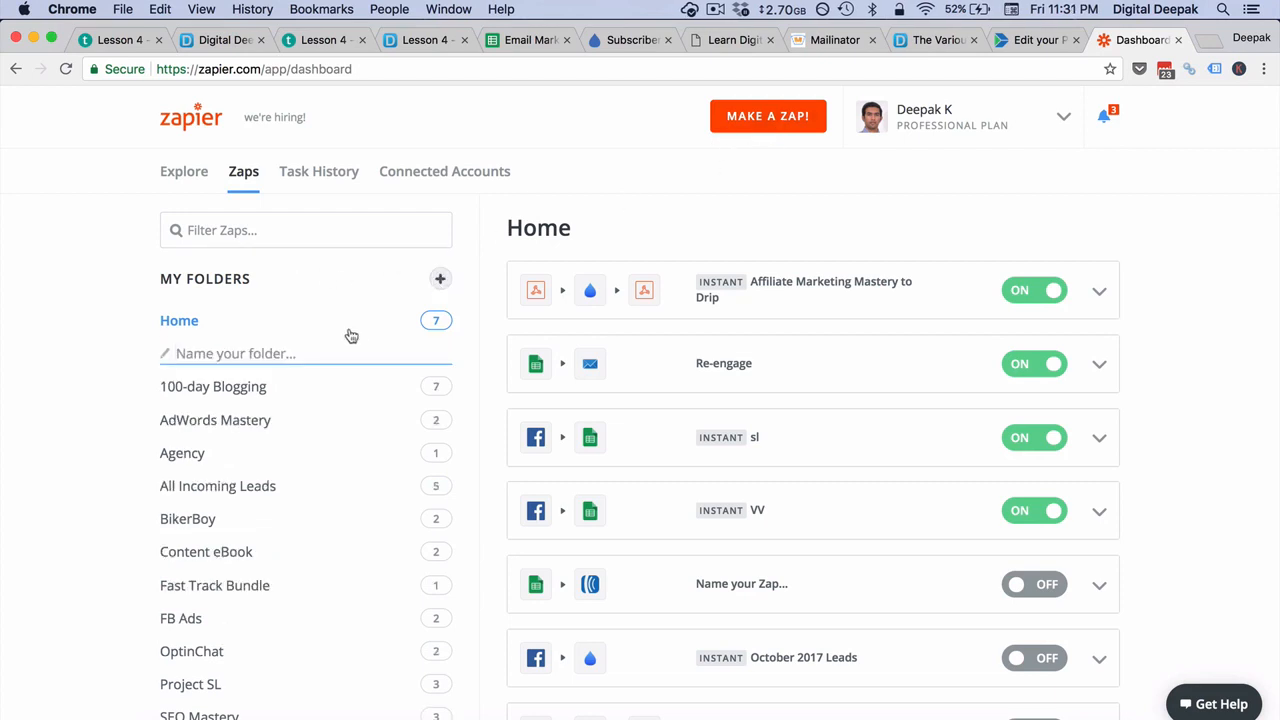
pyautogui.write('Email M')
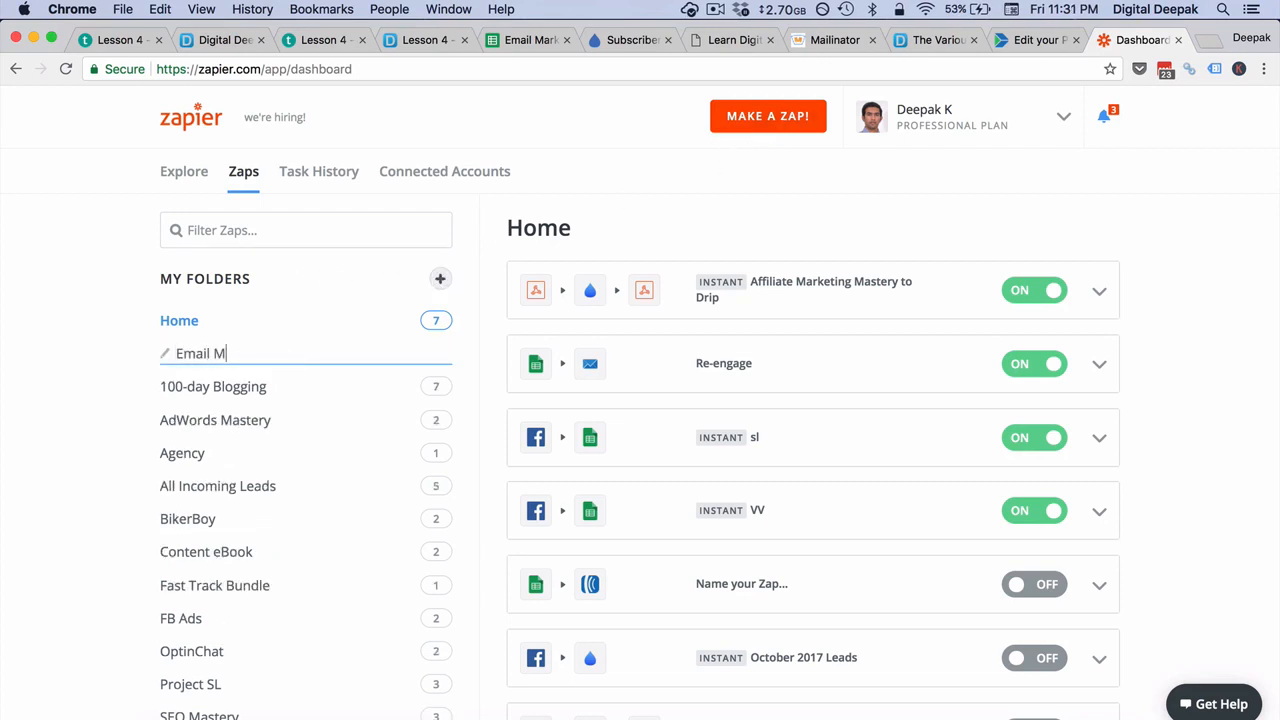
pyautogui.write('arketing Mastery')
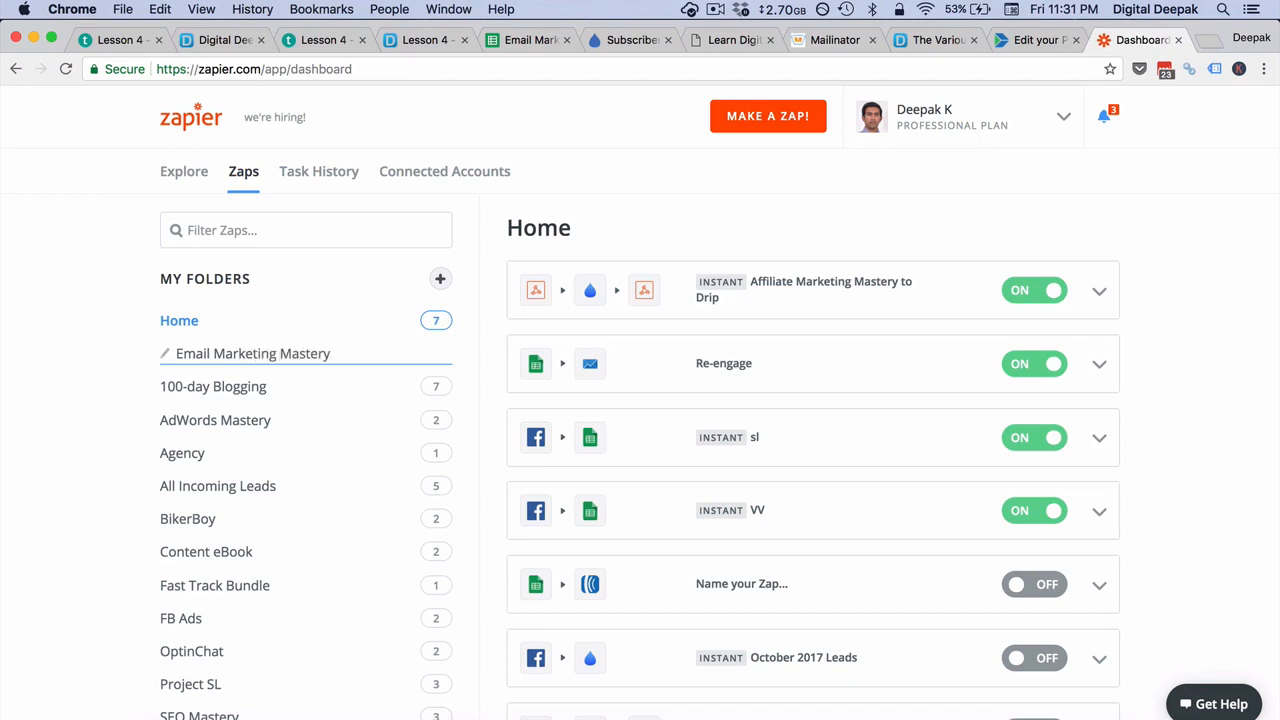
pyautogui.click(126, 366)
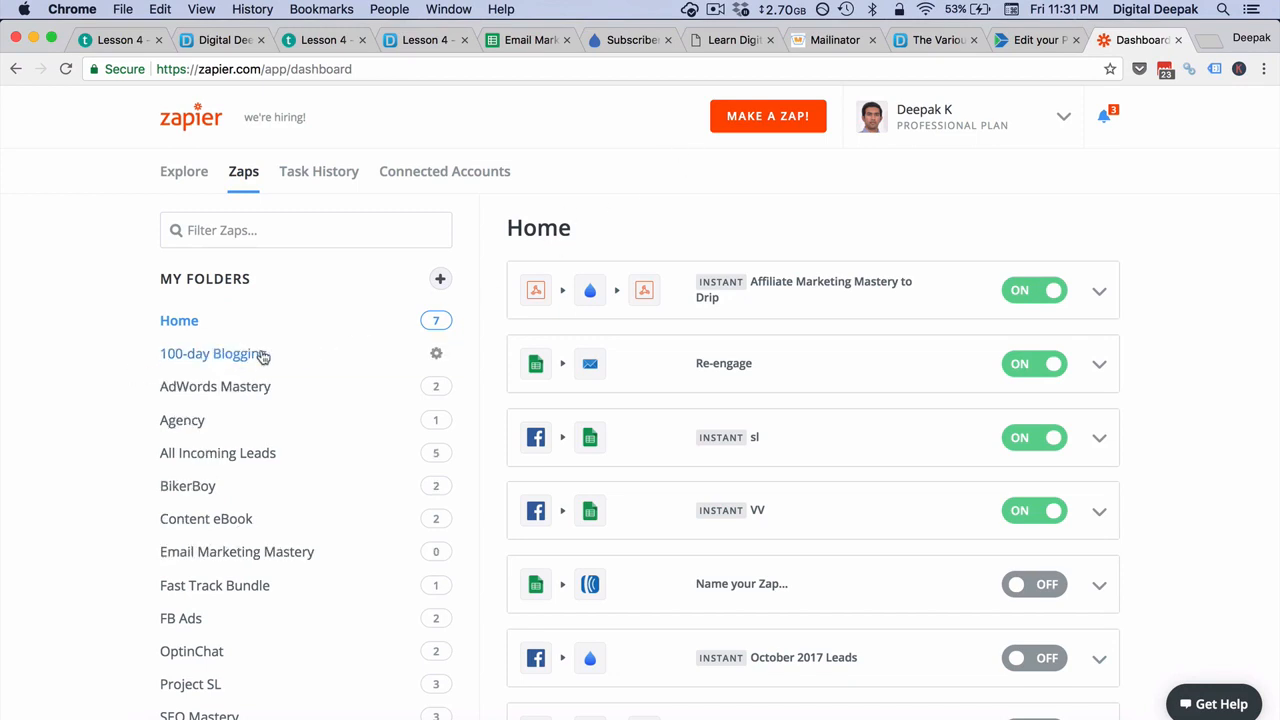
pyautogui.click(276, 553)
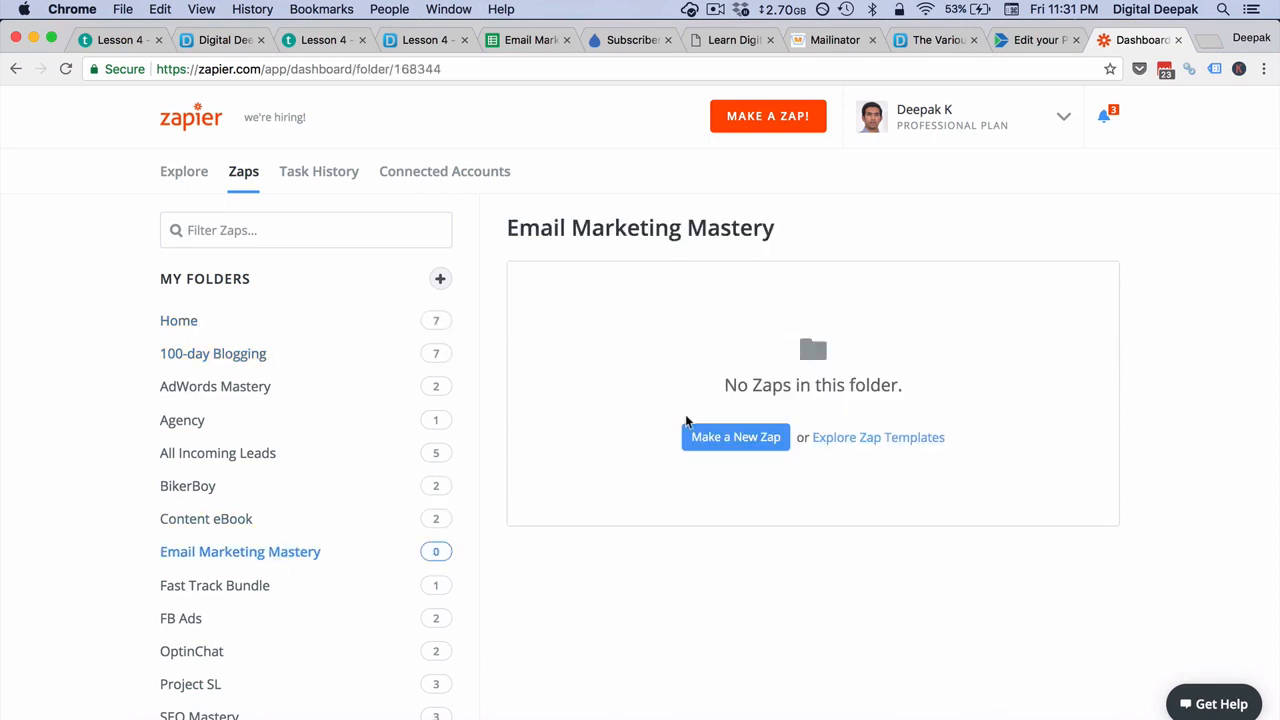
# Step: Make a new Zap in the folder, triggered by Webhooks by Zapier with the Catch Hook trigger
pyautogui.click(705, 441)
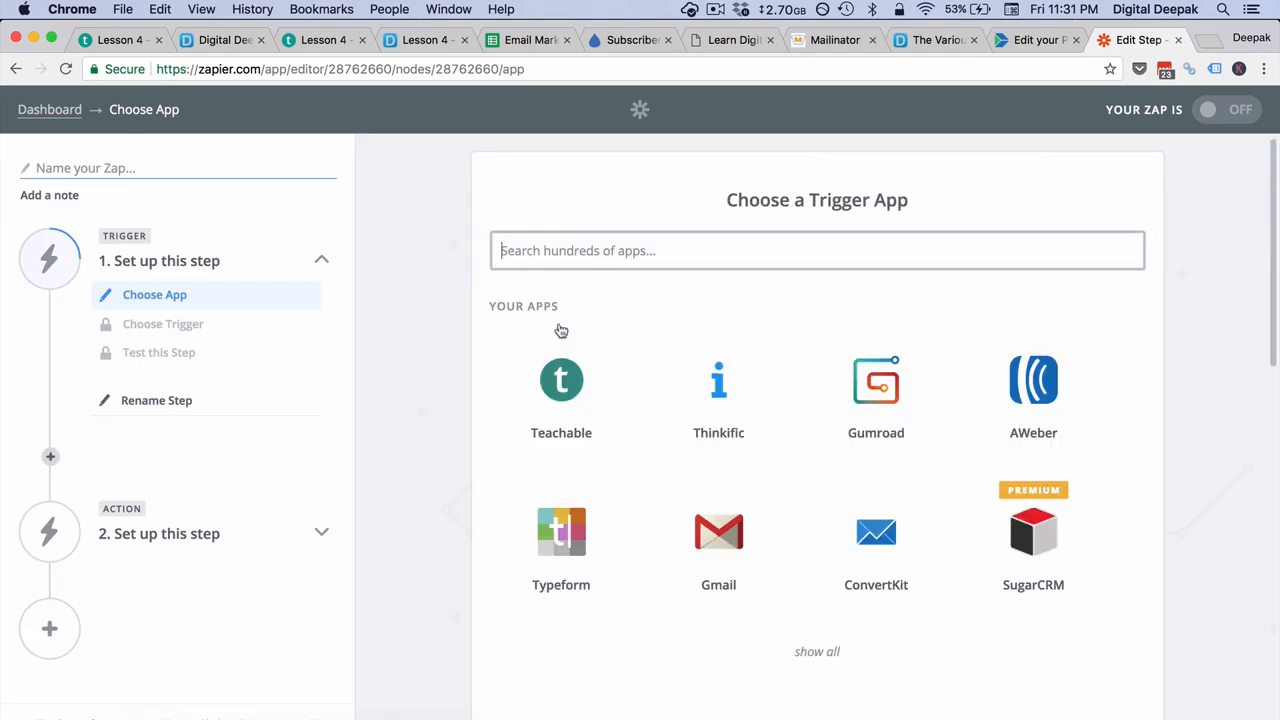
pyautogui.click(577, 242)
pyautogui.write('web')
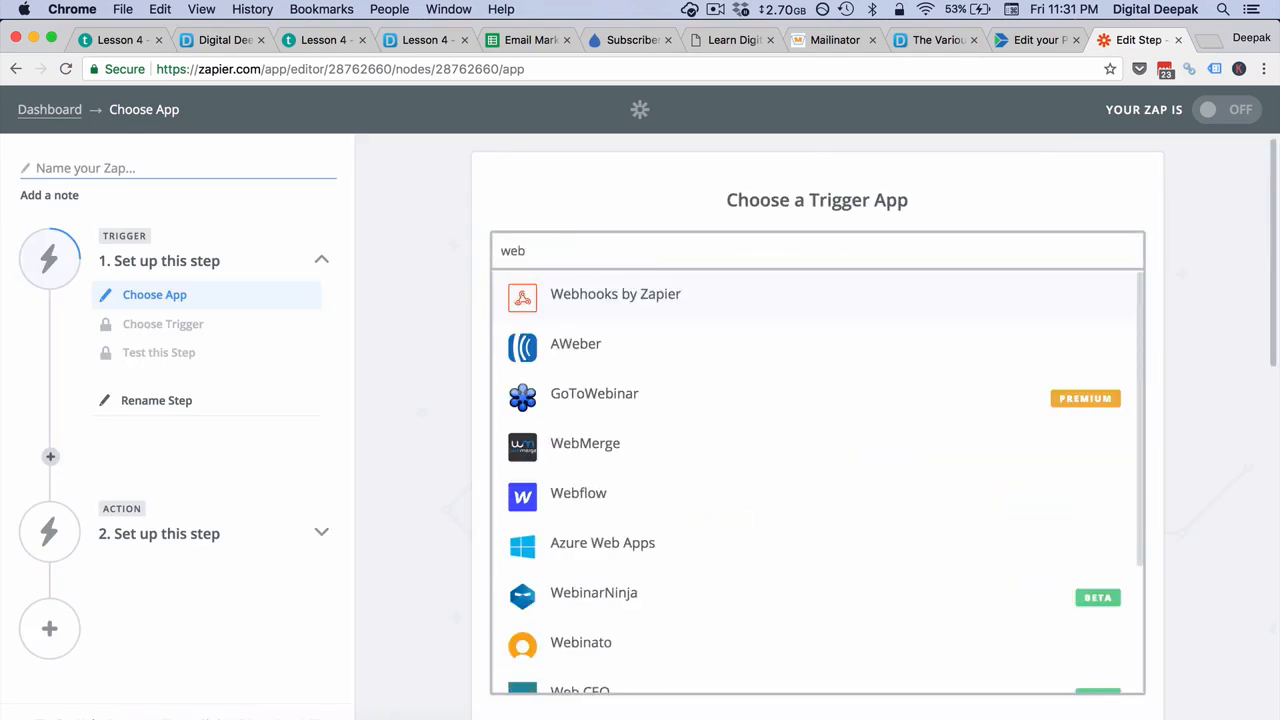
pyautogui.click(620, 302)
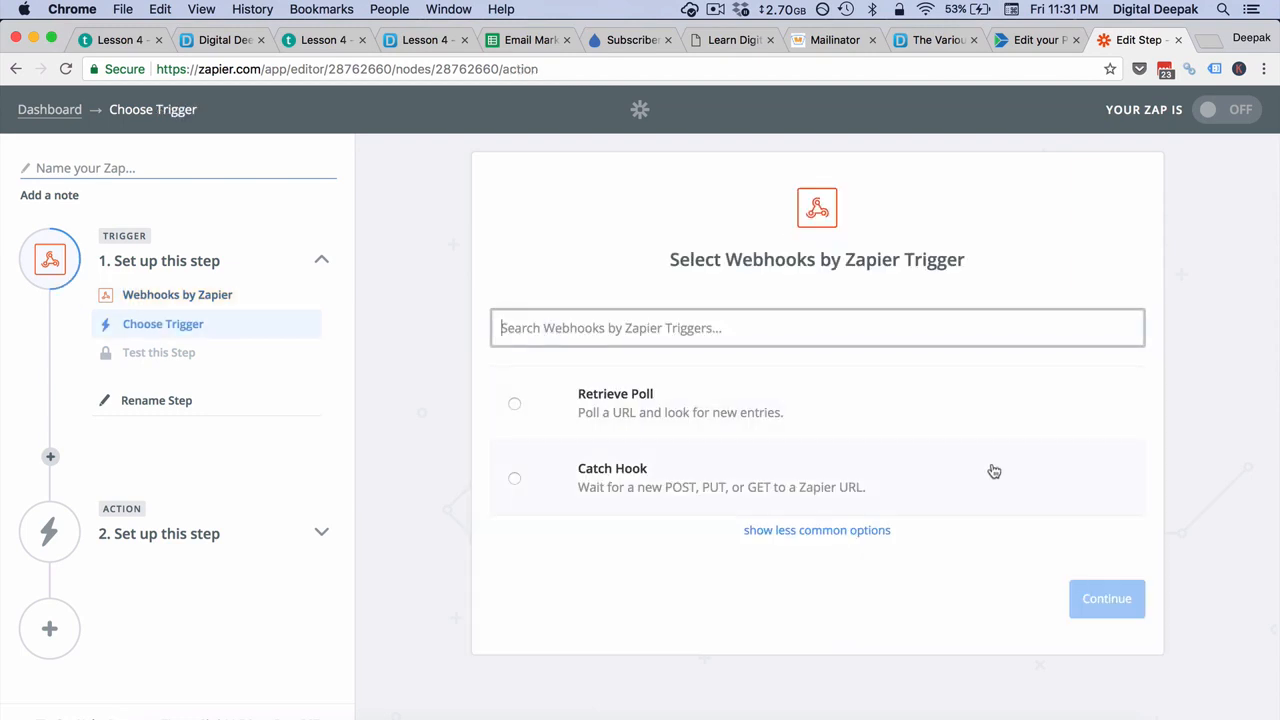
pyautogui.click(917, 476)
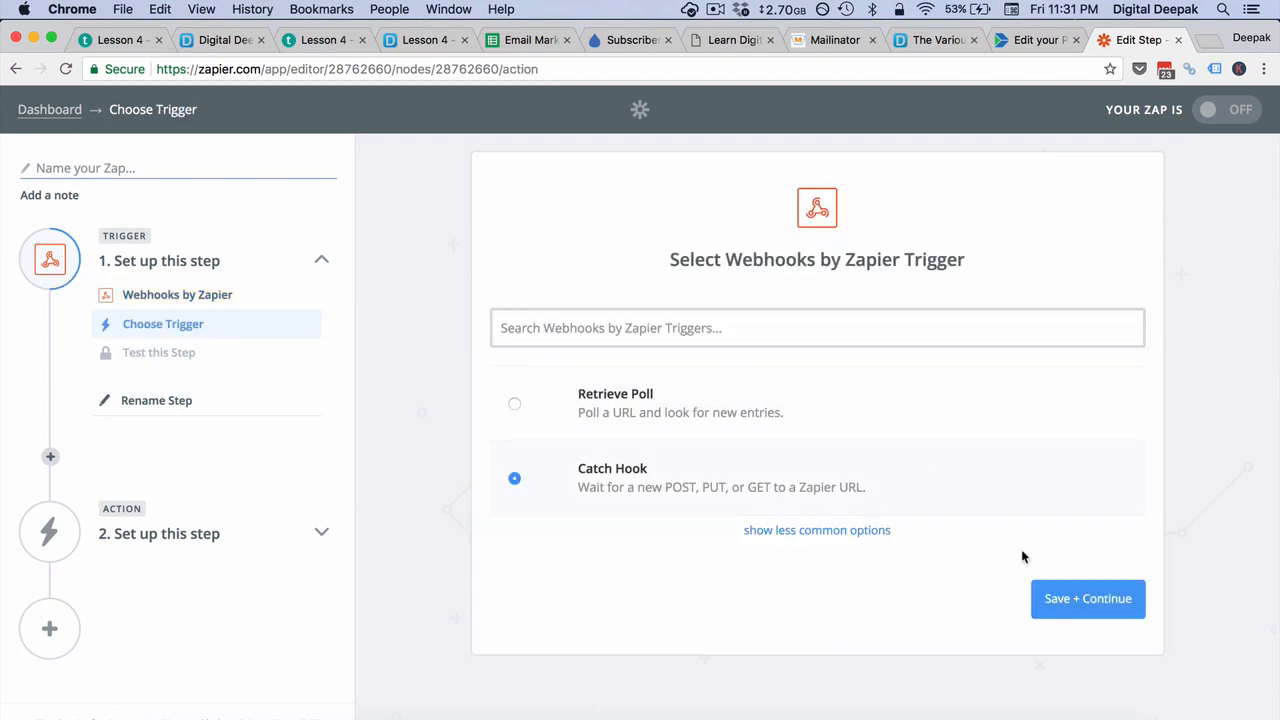
pyautogui.click(1090, 597)
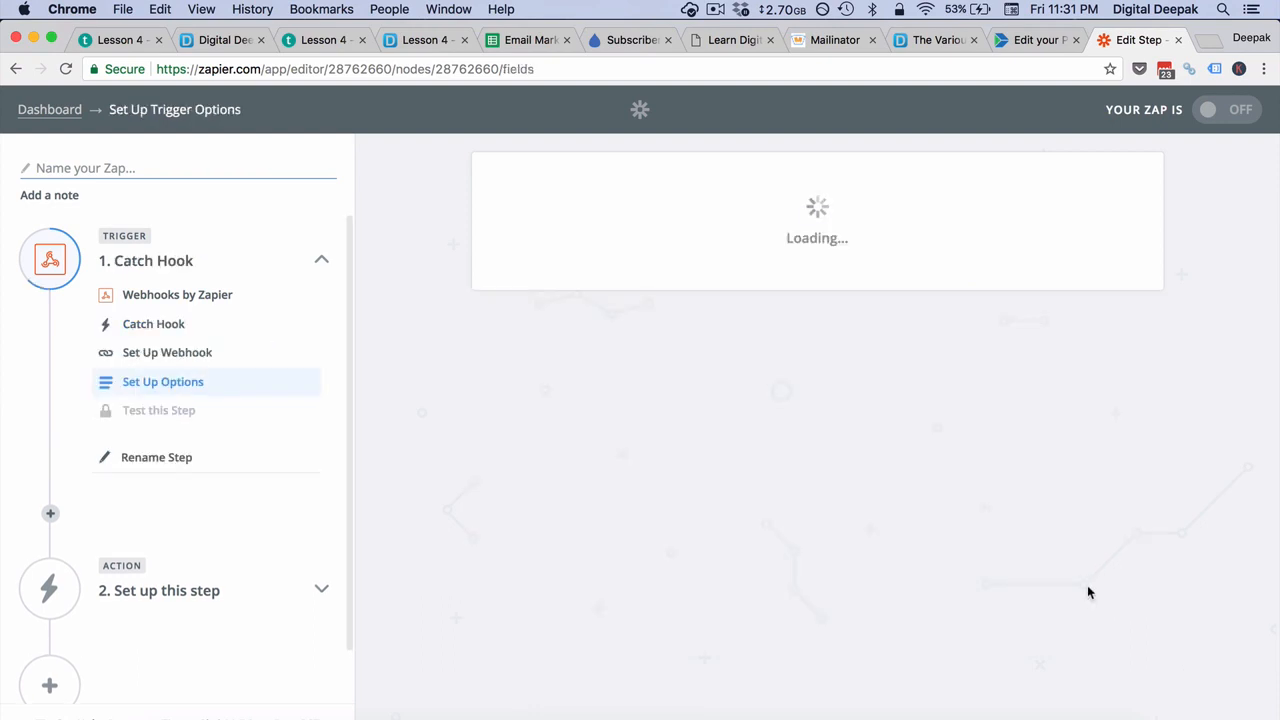
# Step: Copy the Zap's generated webhook URL into the Instamojo product's Webhook URL field and update the product
pyautogui.click(1081, 490)
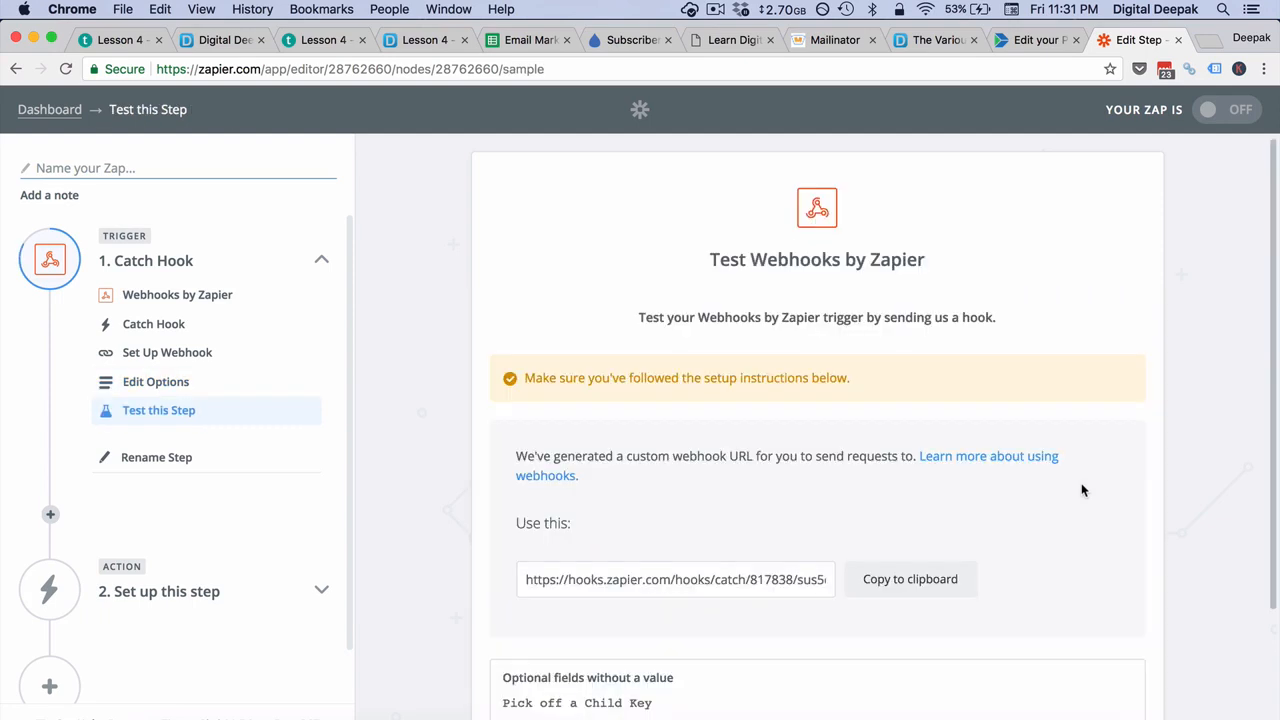
pyautogui.click(933, 599)
pyautogui.click(1030, 38)
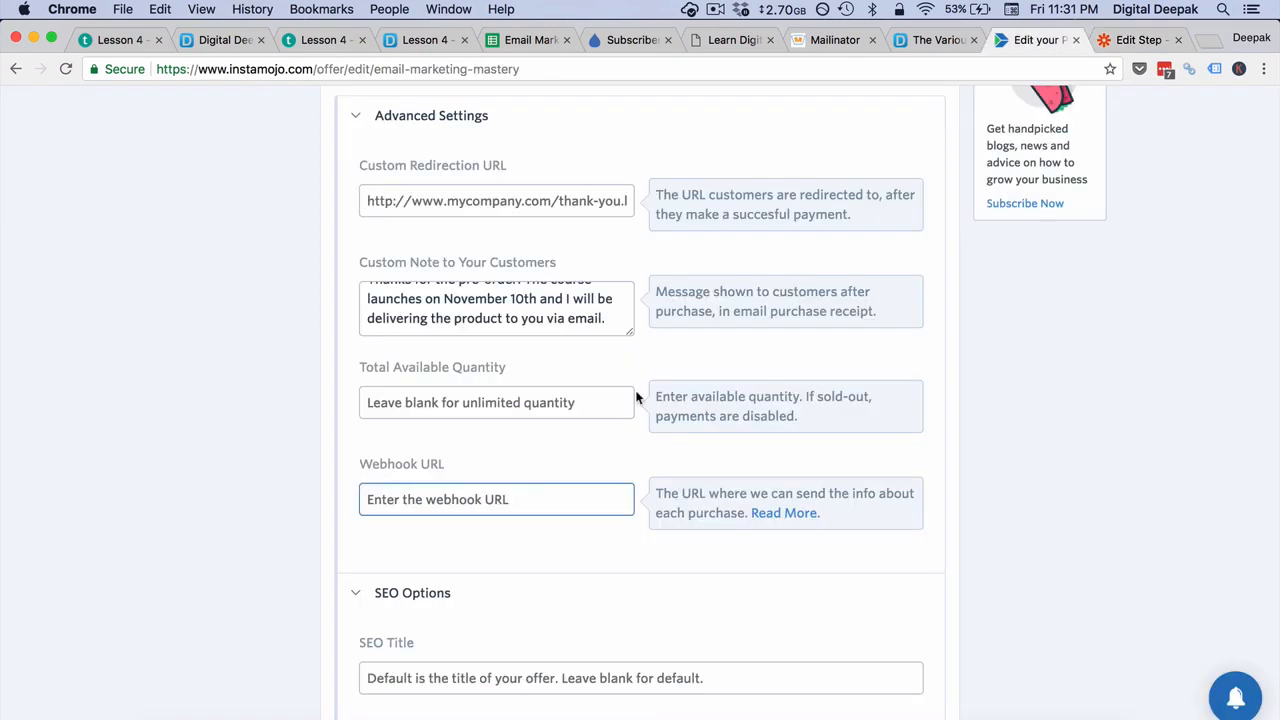
pyautogui.press('super+v')
pyautogui.click(764, 547)
pyautogui.scroll(-5, 764, 547)
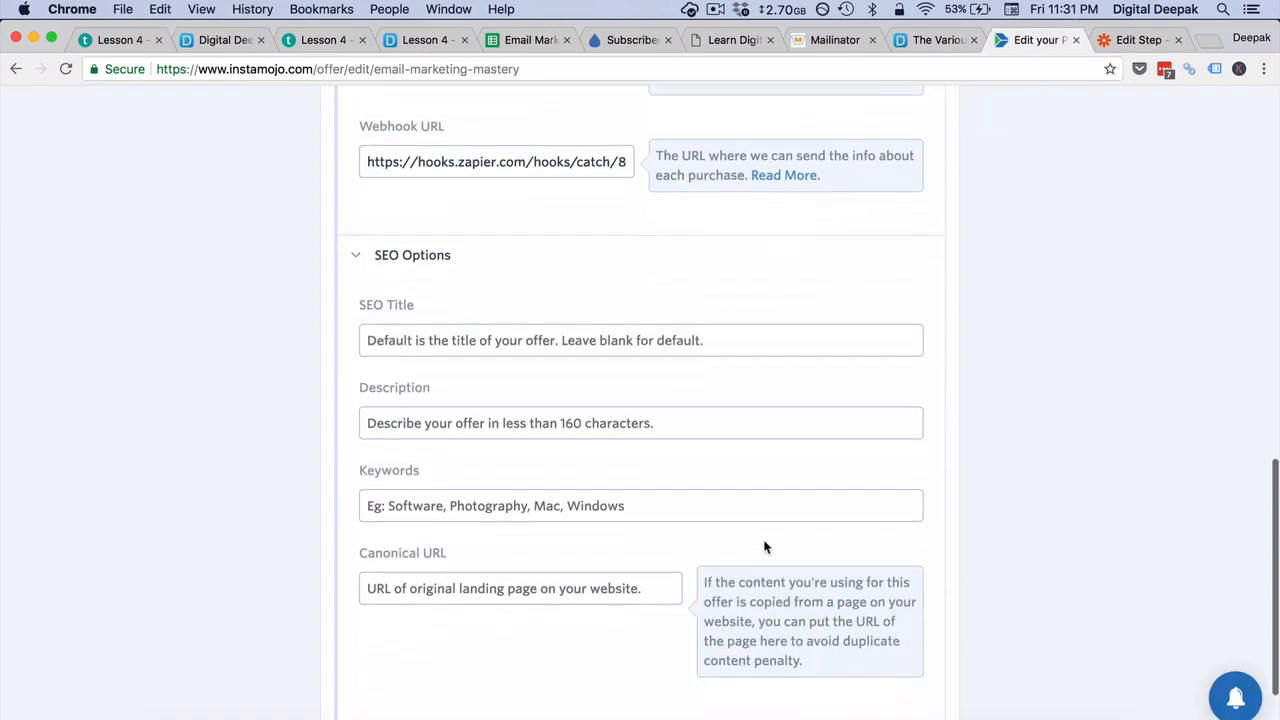
pyautogui.click(674, 643)
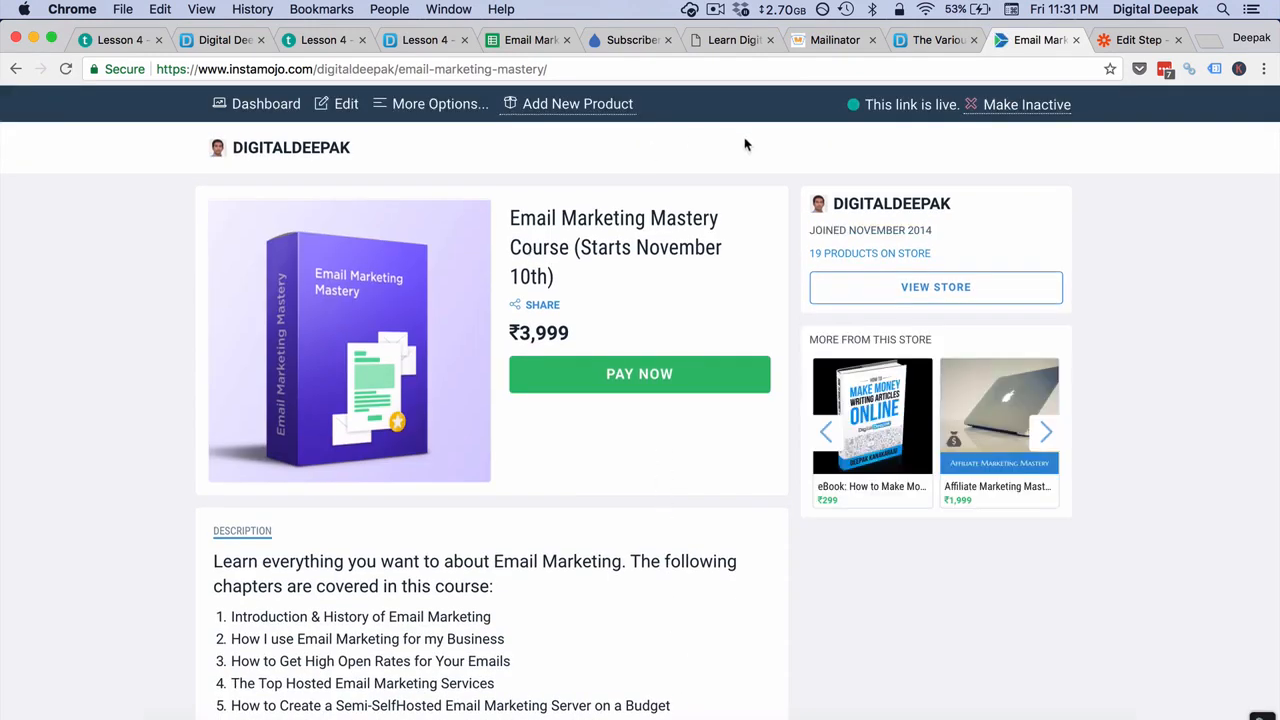
# Step: Check the Zapier webhook test instructions, then return to Instamojo and open the Email Marketing Mastery product's discount codes
pyautogui.click(1137, 39)
pyautogui.scroll(-3, 936, 352)
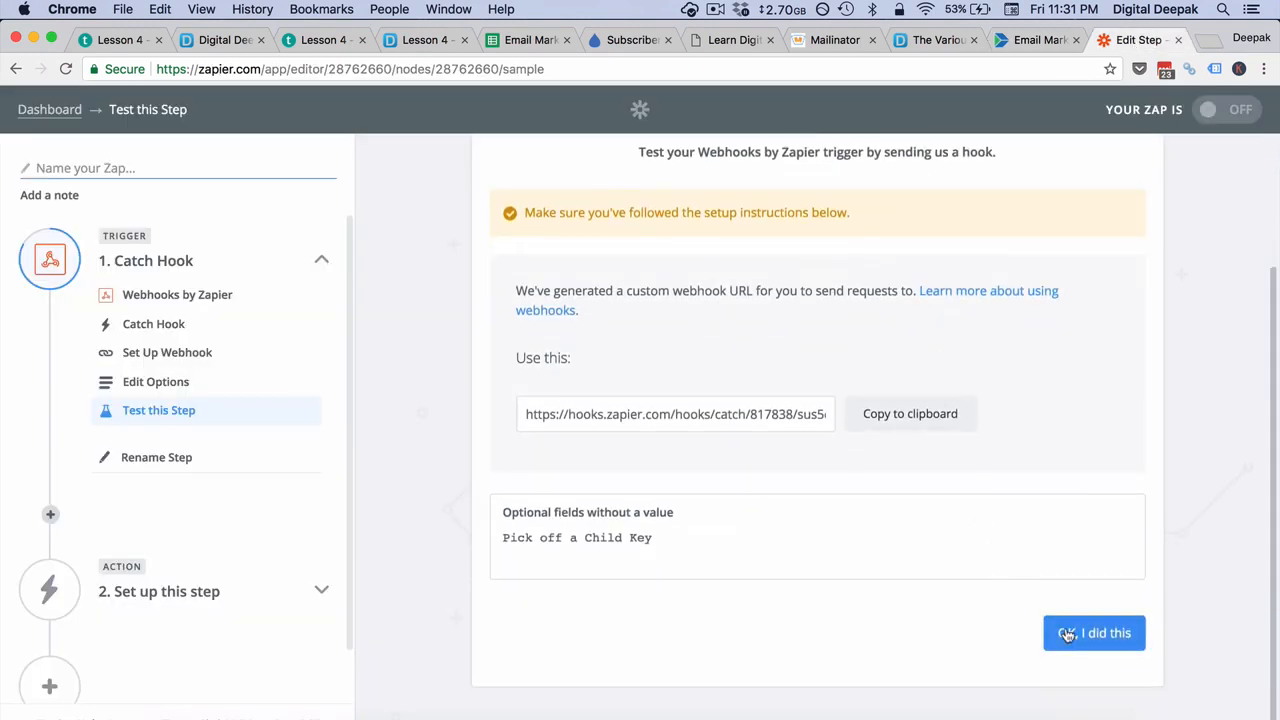
pyautogui.click(1035, 40)
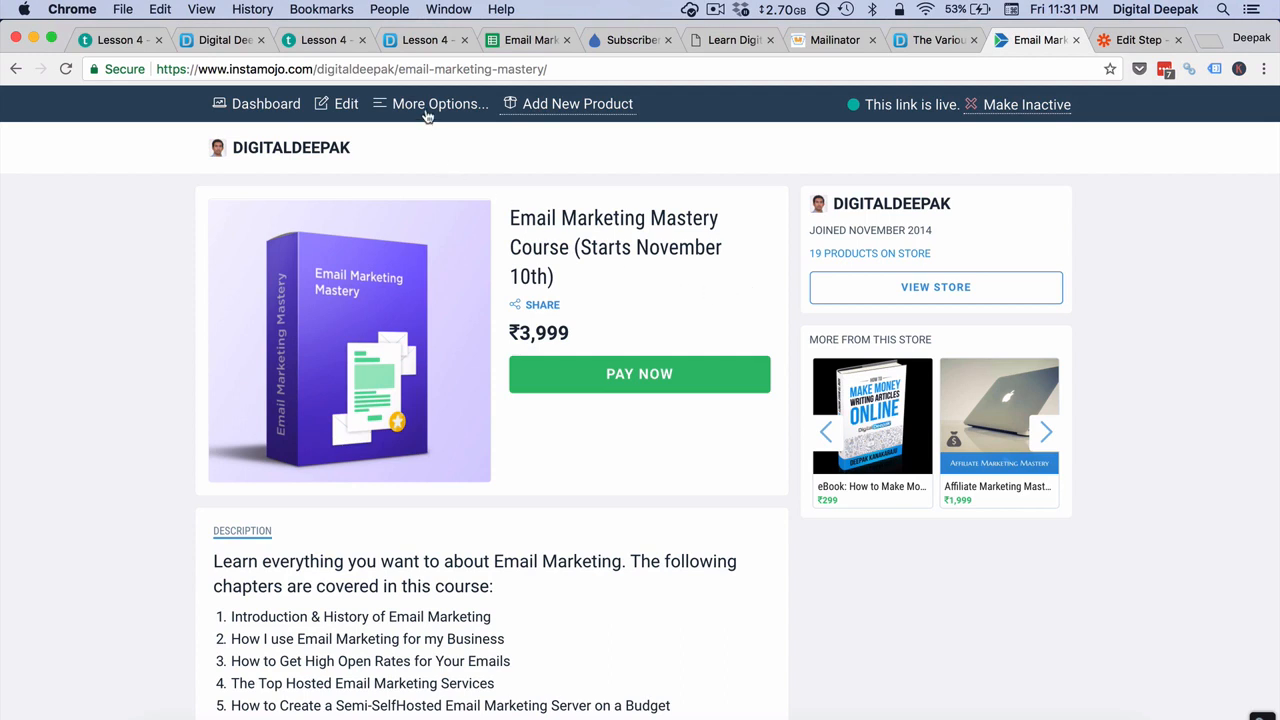
pyautogui.click(425, 116)
pyautogui.click(425, 184)
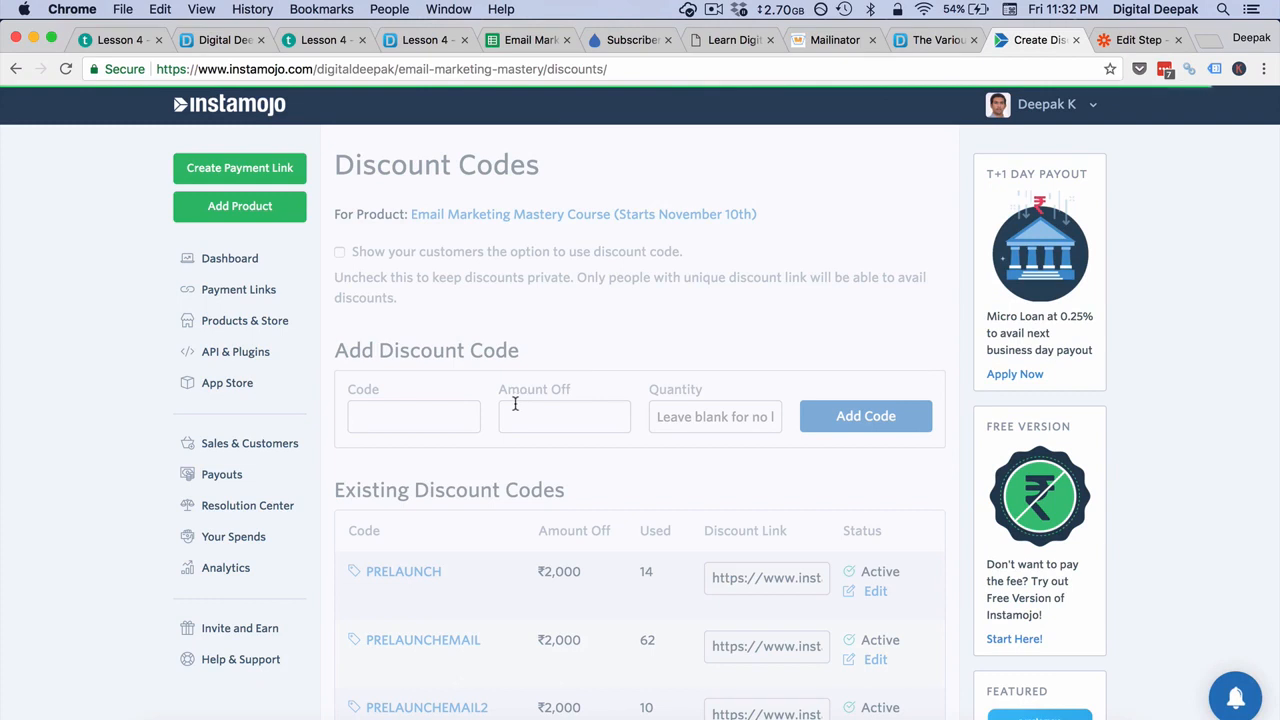
# Step: Add a discount code "emmtest" with 3999 off and the quantity left blank
pyautogui.click(434, 411)
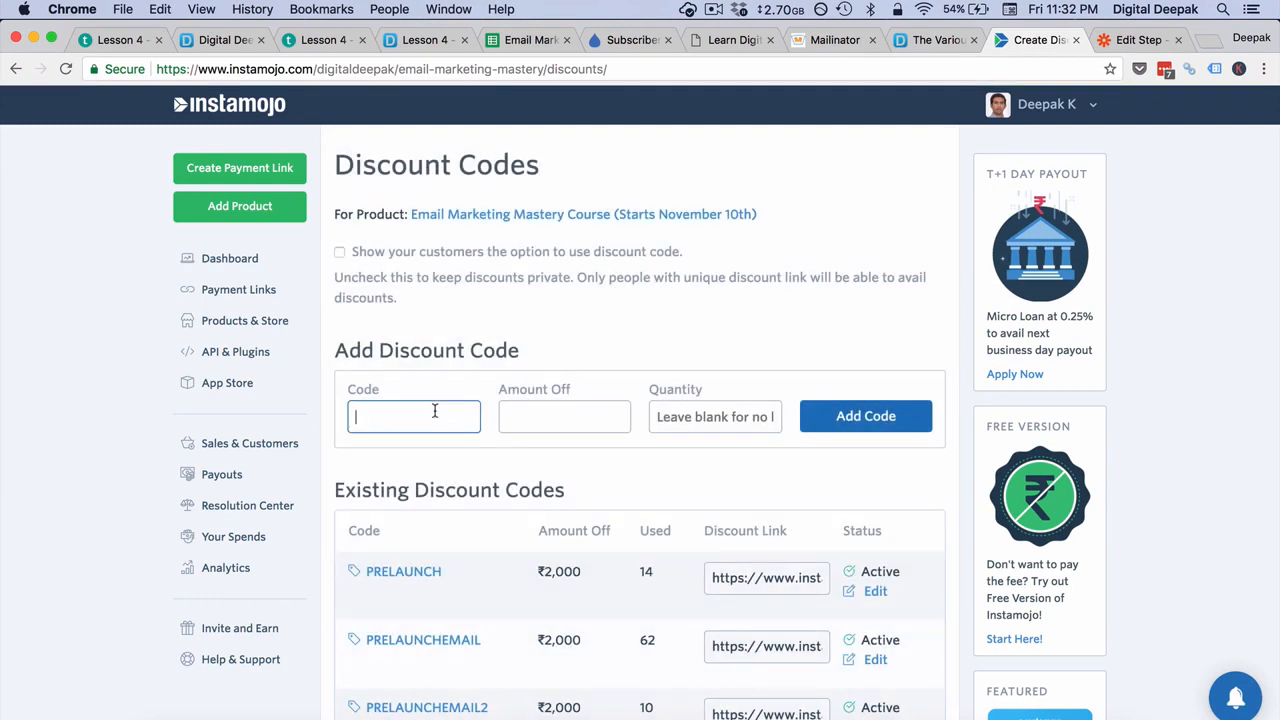
pyautogui.write('emmtest')
pyautogui.press('Tab')
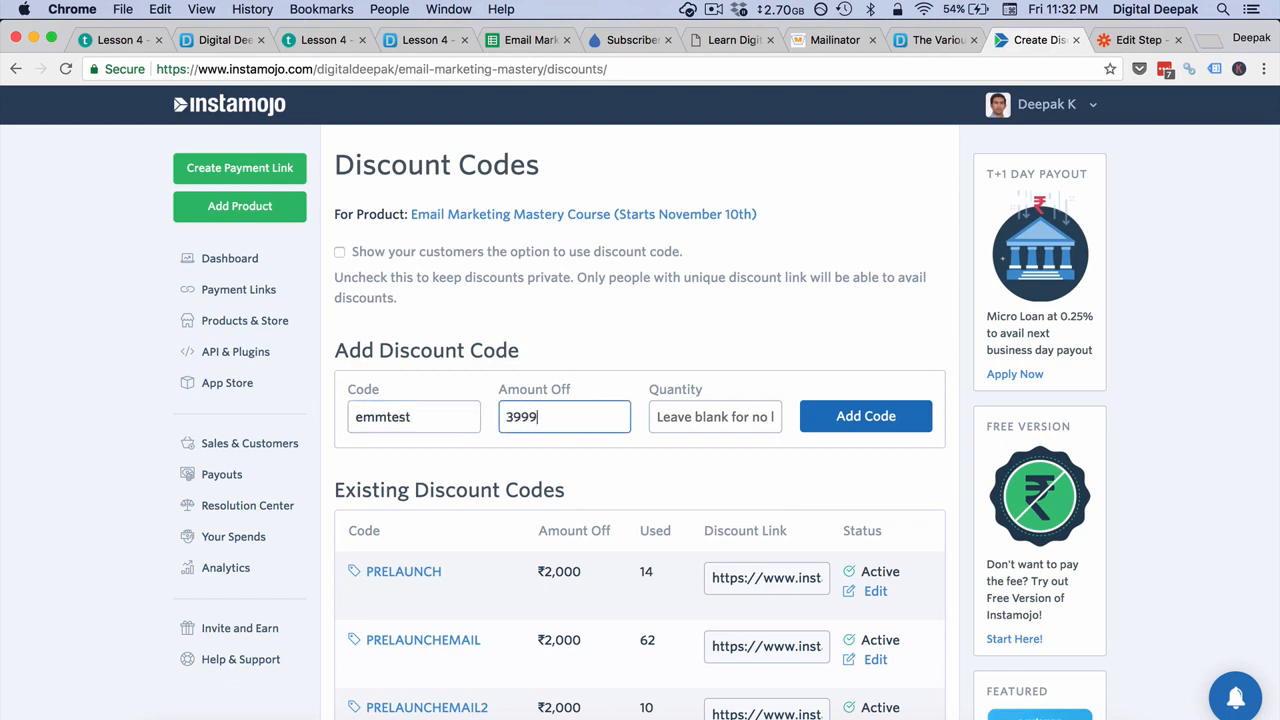
pyautogui.click(852, 419)
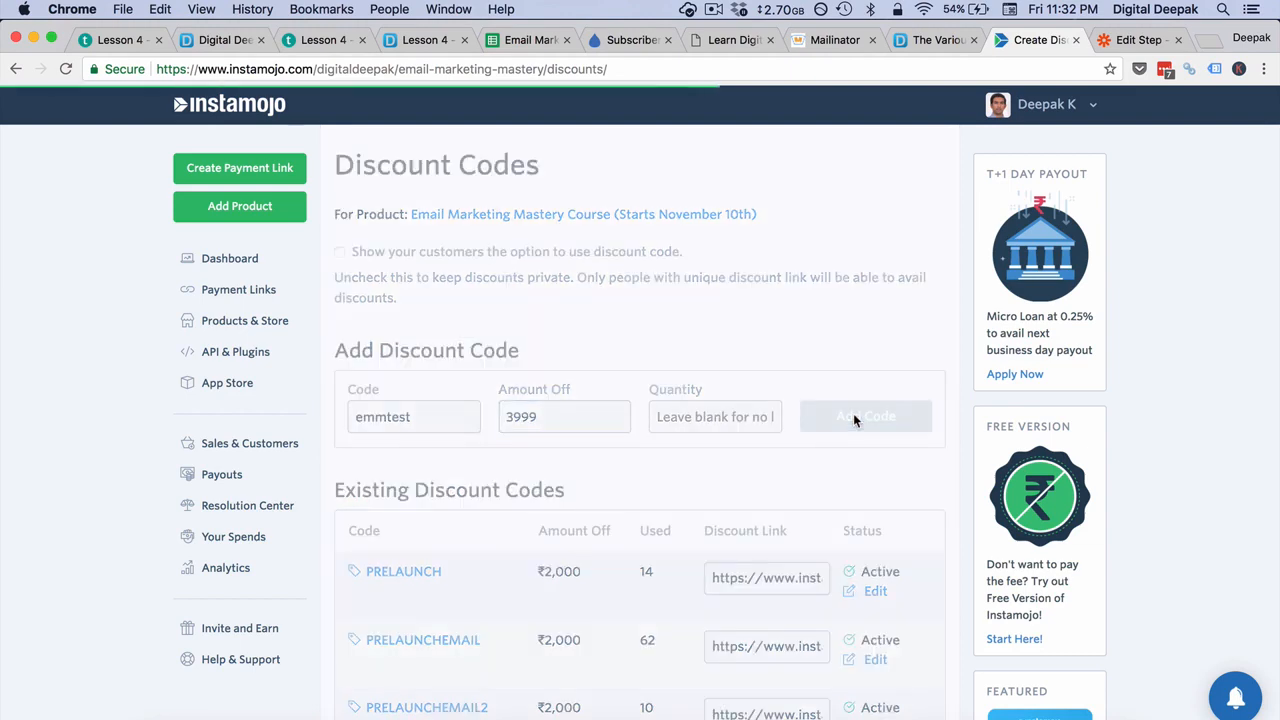
# Step: Open the EMMTEST discount link from the existing codes, then load the same discounted product page in a new incognito window
pyautogui.scroll(-10, 716, 337)
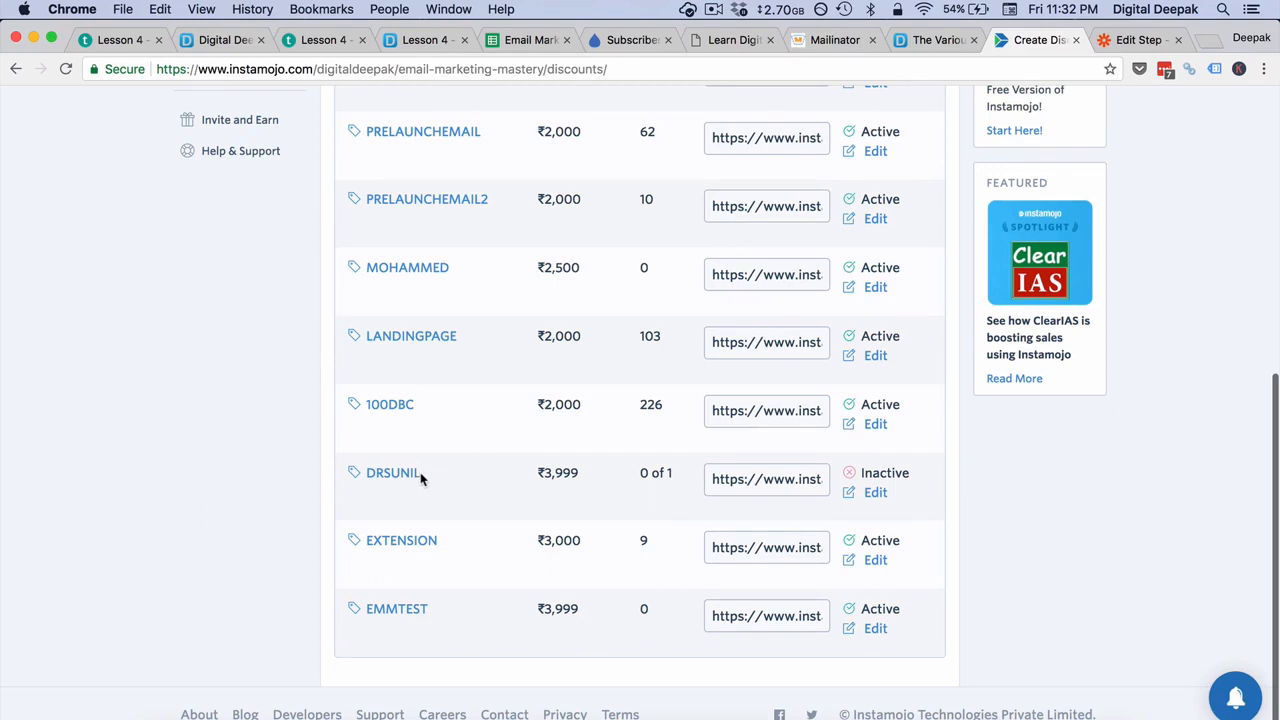
pyautogui.click(399, 614)
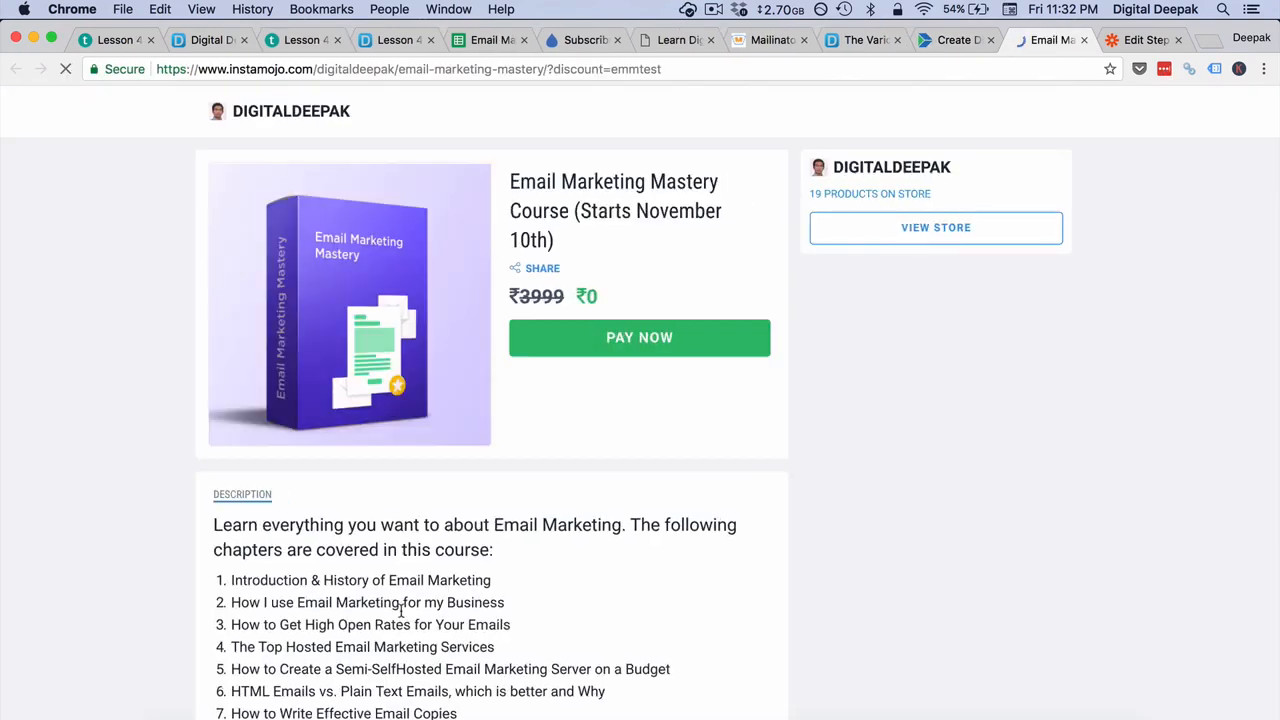
pyautogui.click(621, 72)
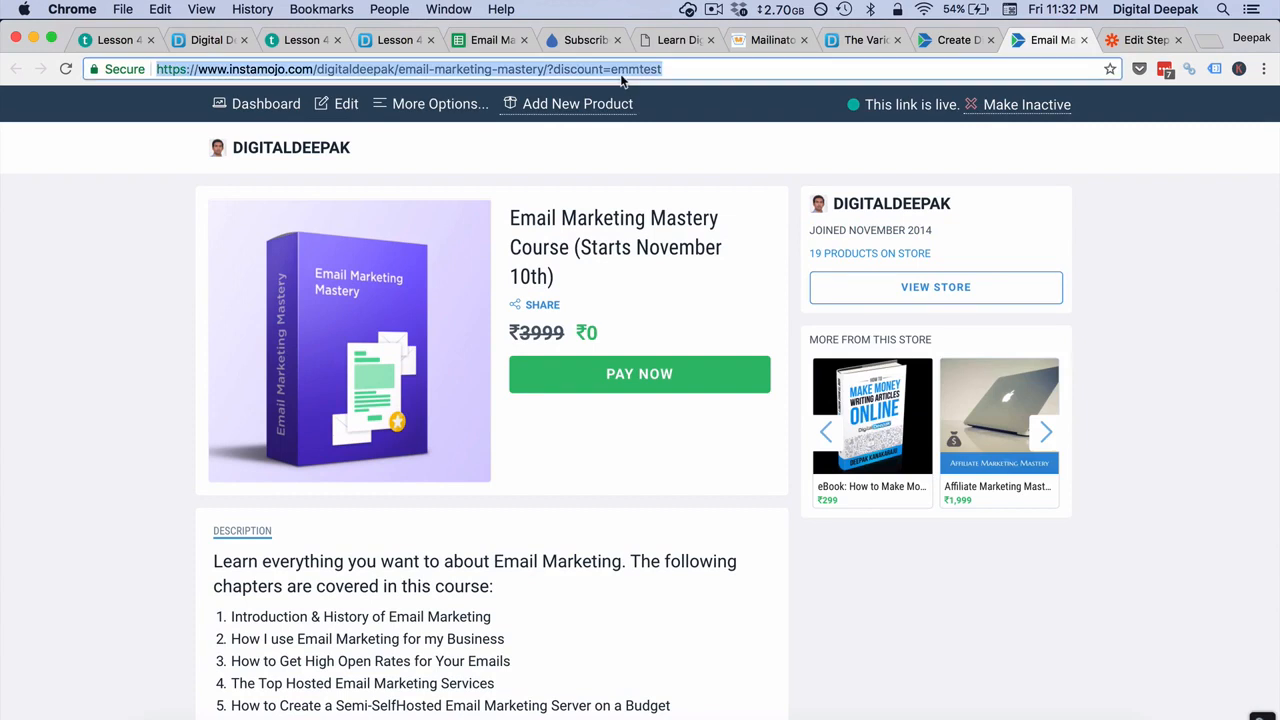
pyautogui.click(1140, 208)
pyautogui.click(1265, 70)
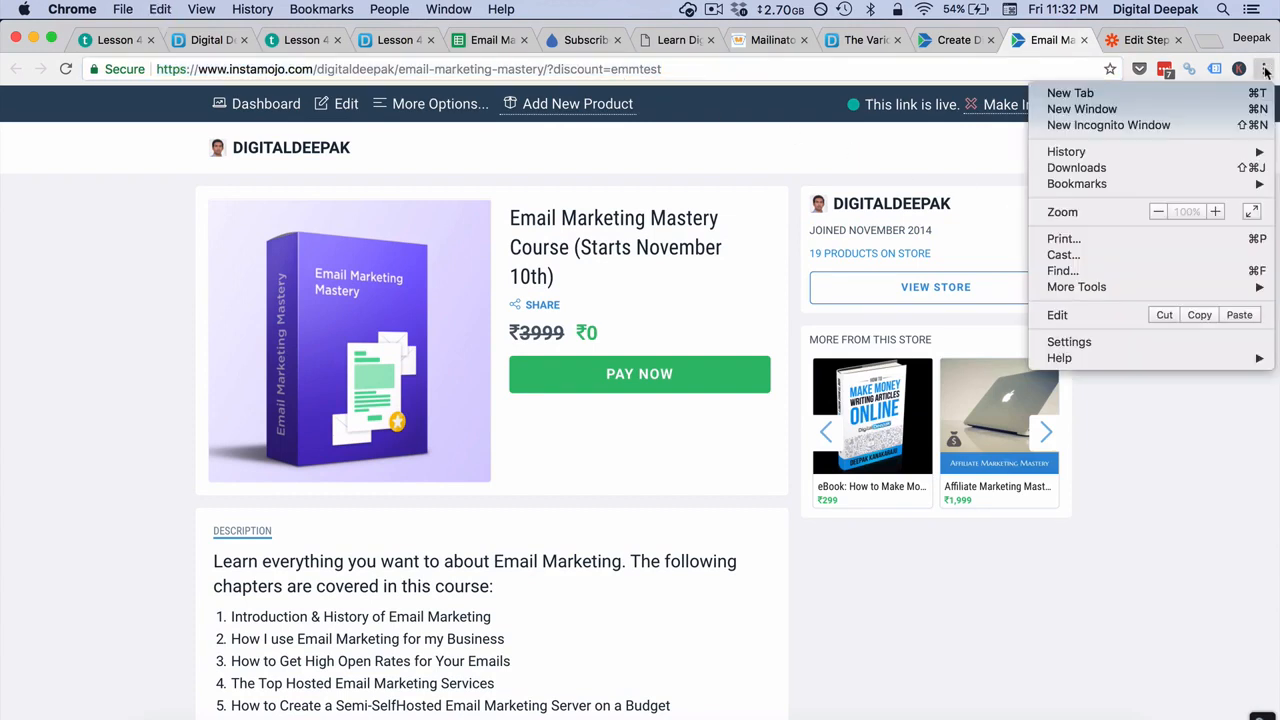
pyautogui.click(1200, 127)
pyautogui.press('cmd+v')
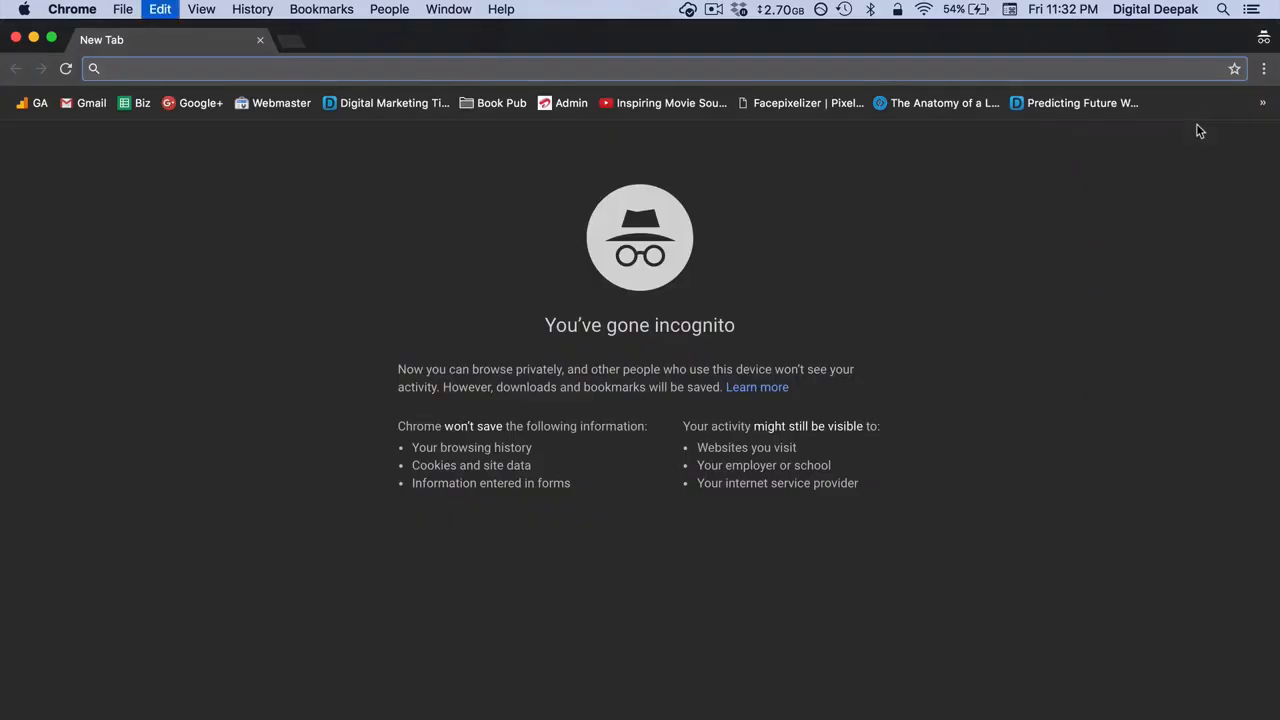
pyautogui.press('Return')
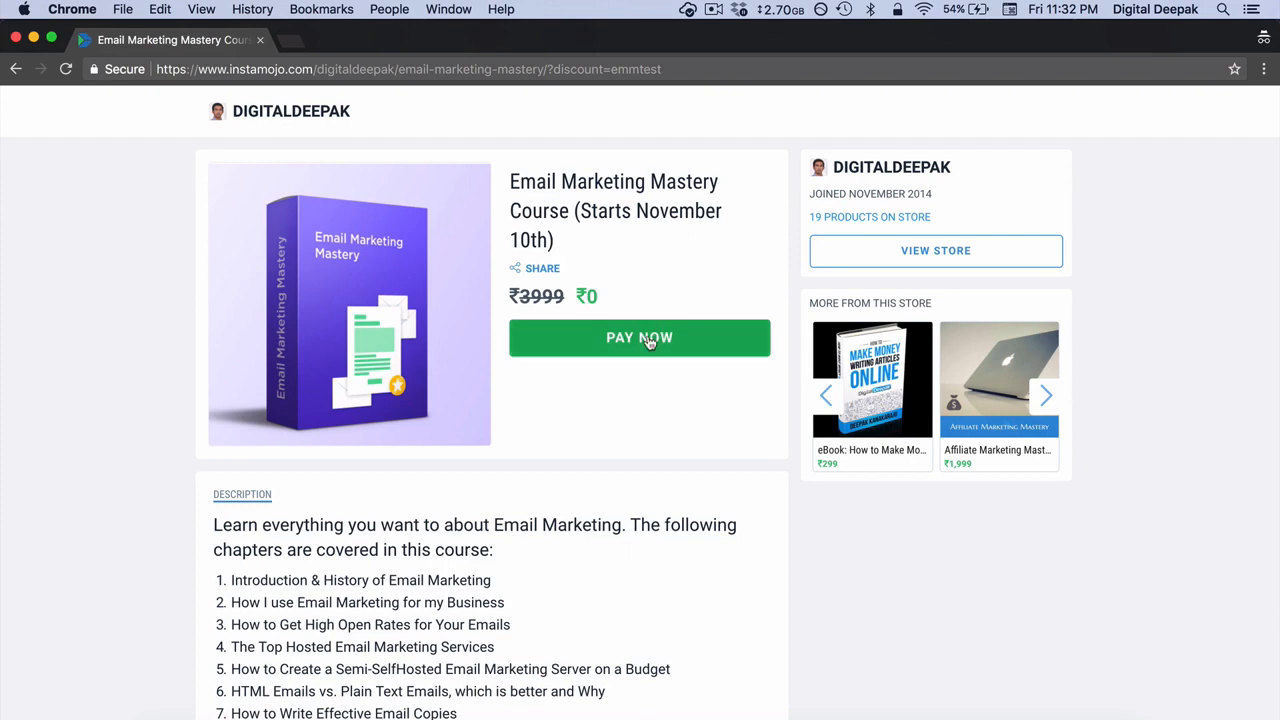
# Step: Claim the discounted course for free, entering the buyer's name, email and phone number
pyautogui.click(648, 338)
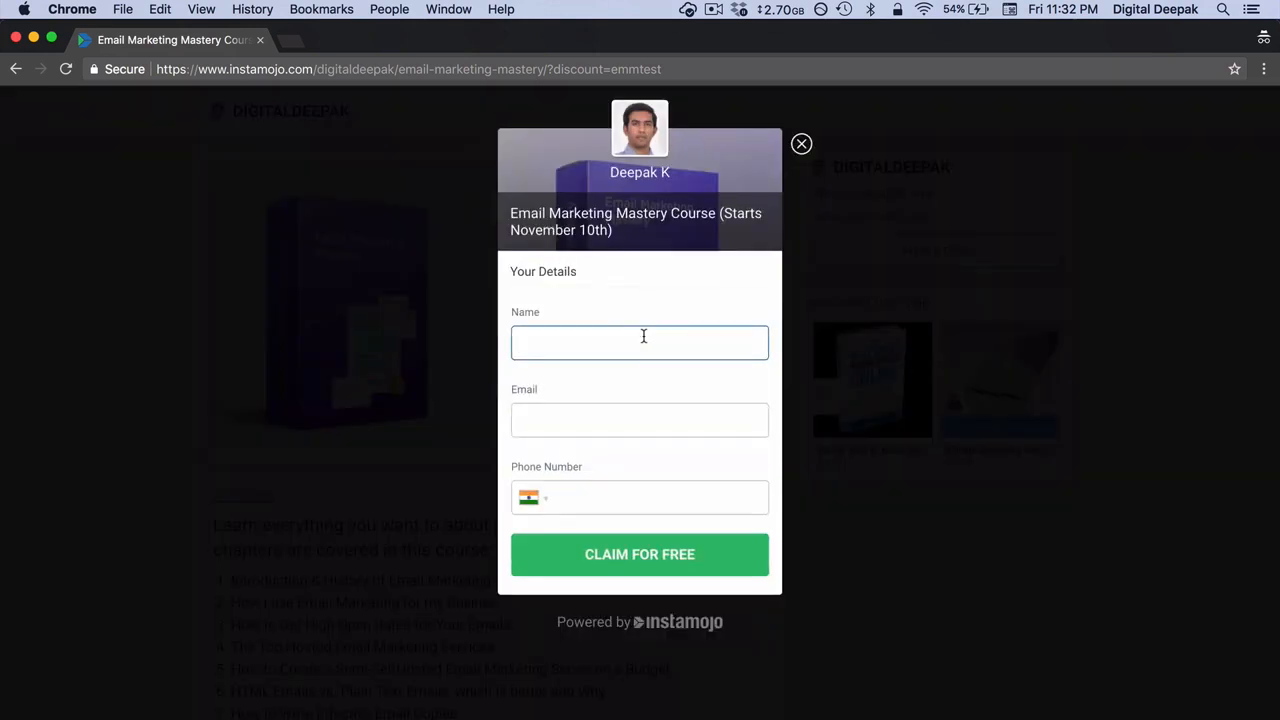
pyautogui.write('Deepak')
pyautogui.press('Tab')
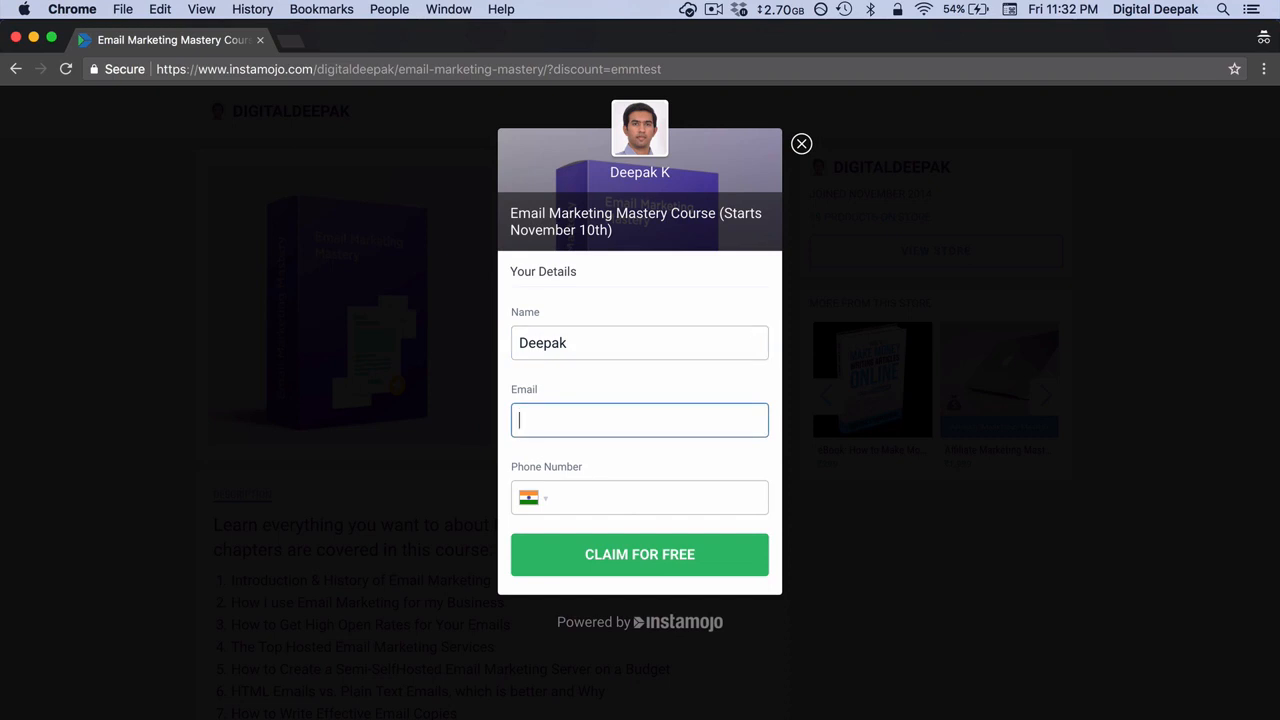
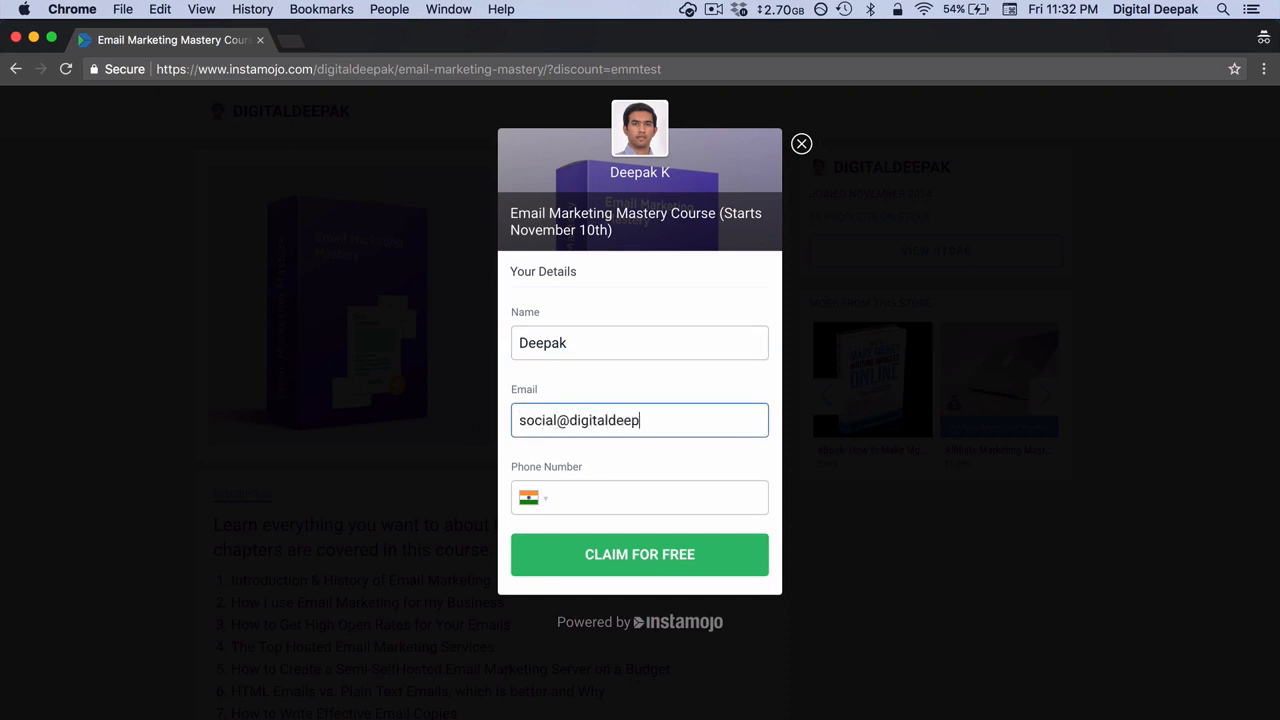
pyautogui.press('Tab')
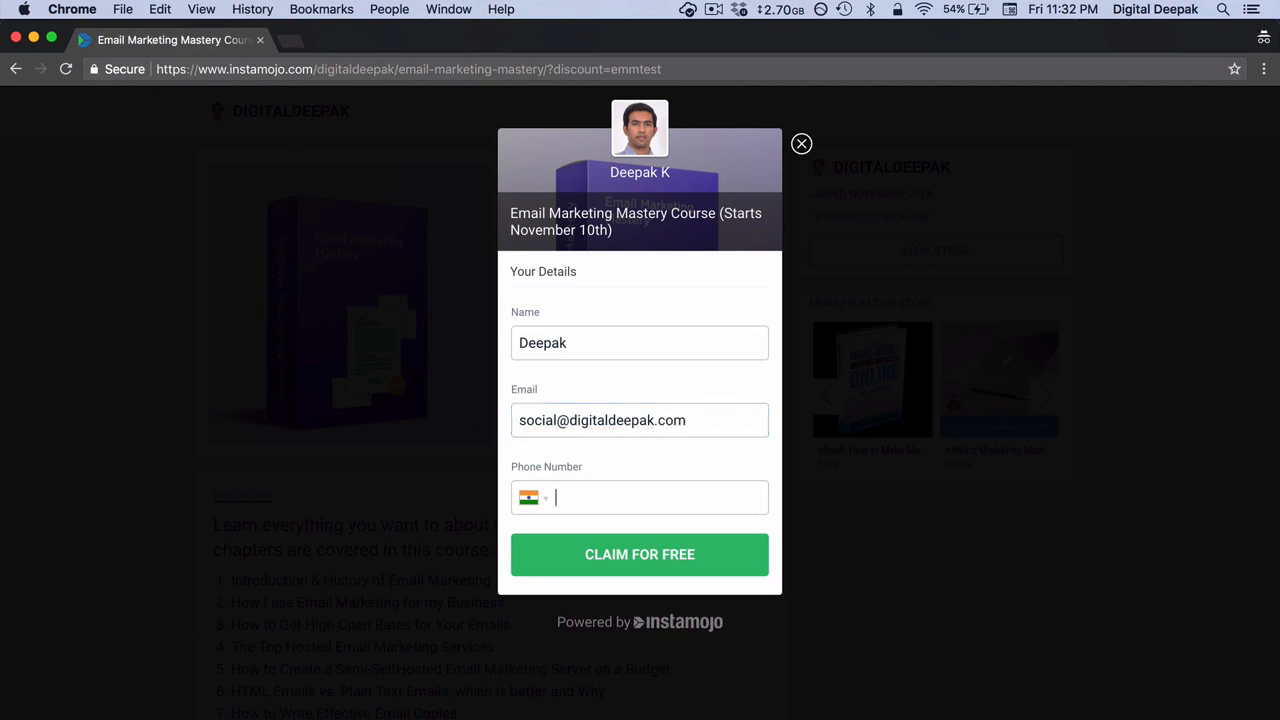
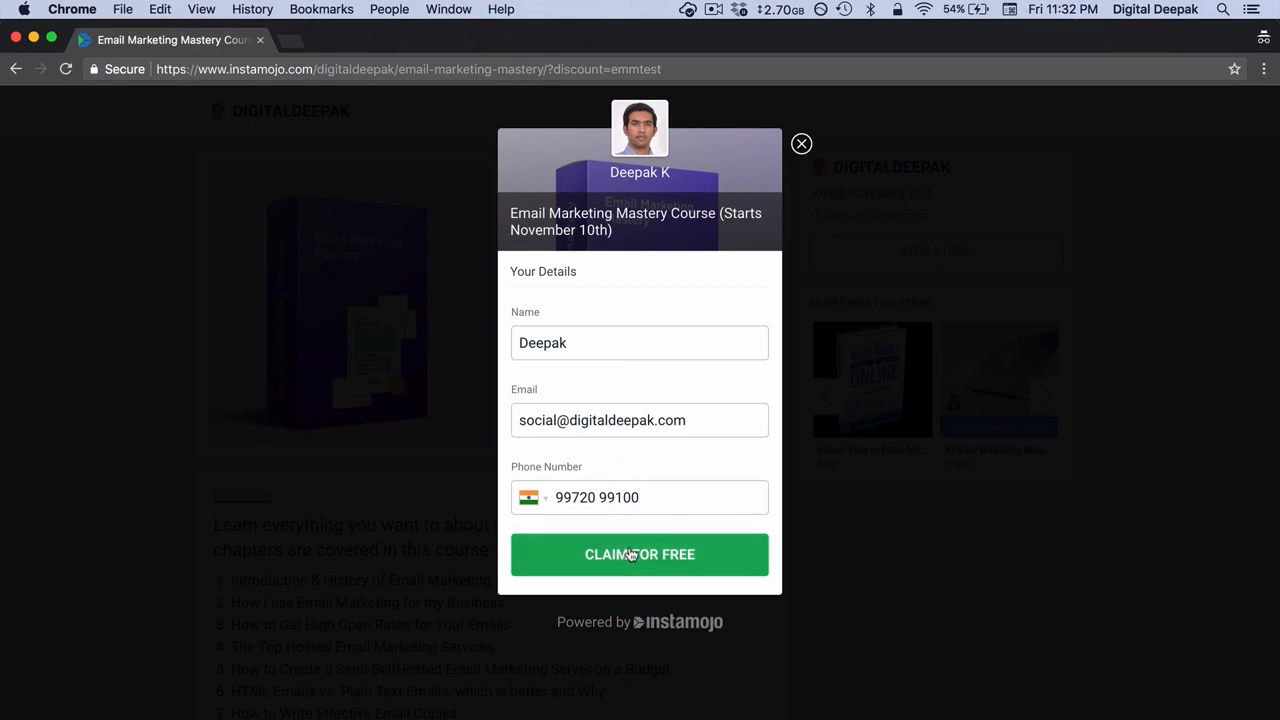
pyautogui.click(632, 555)
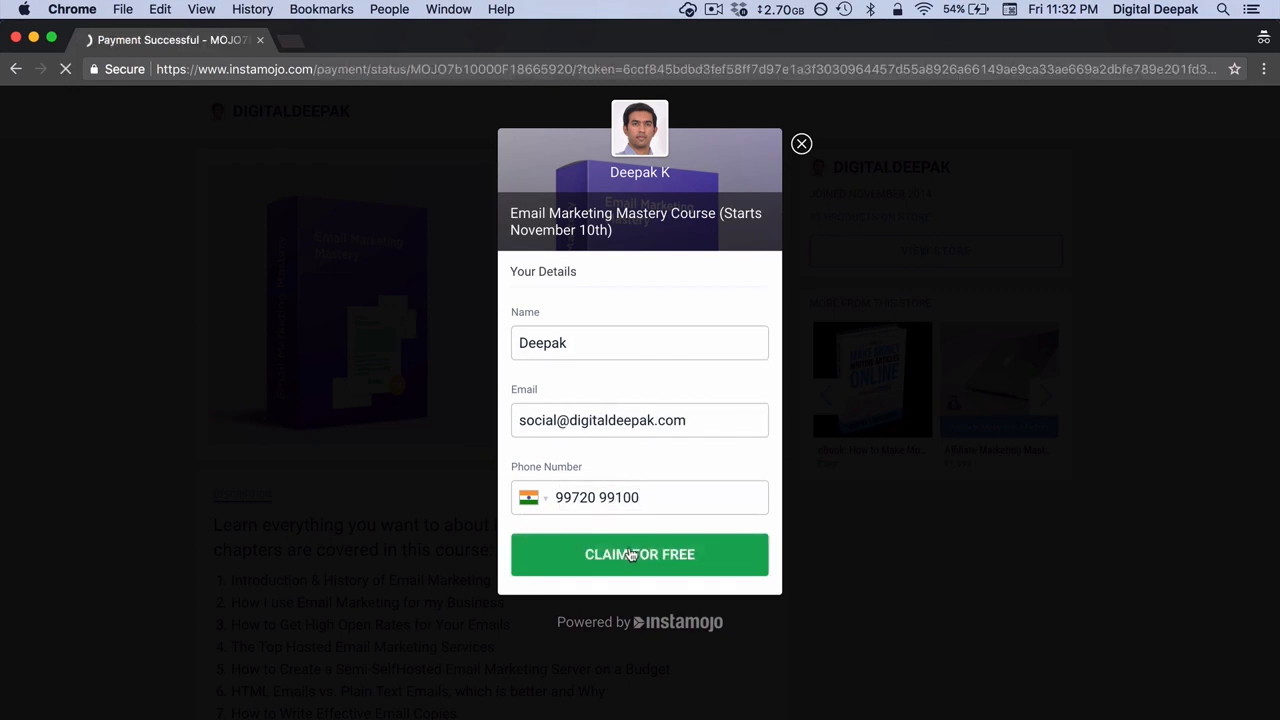
# Step: Close the payment confirmation page, return to the Zap editor and confirm the hook was sent to test the Catch Hook trigger
pyautogui.scroll(-1, 631, 555)
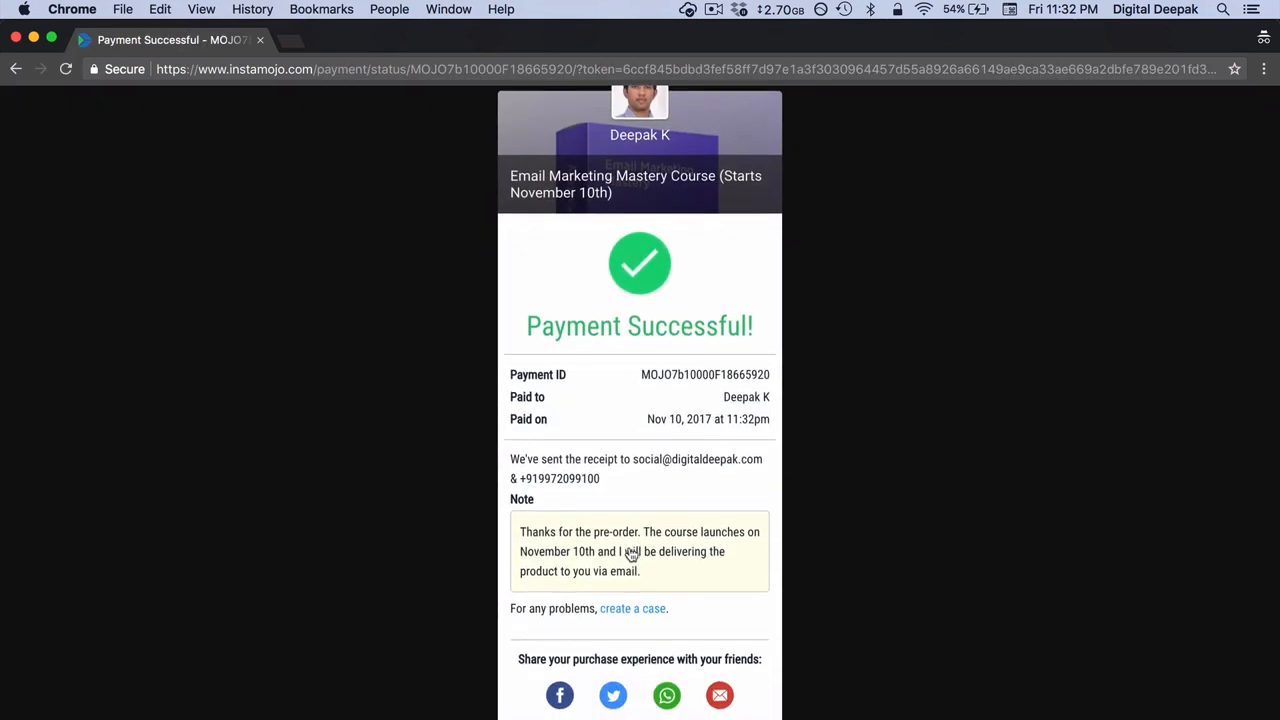
pyautogui.scroll(-1, 631, 555)
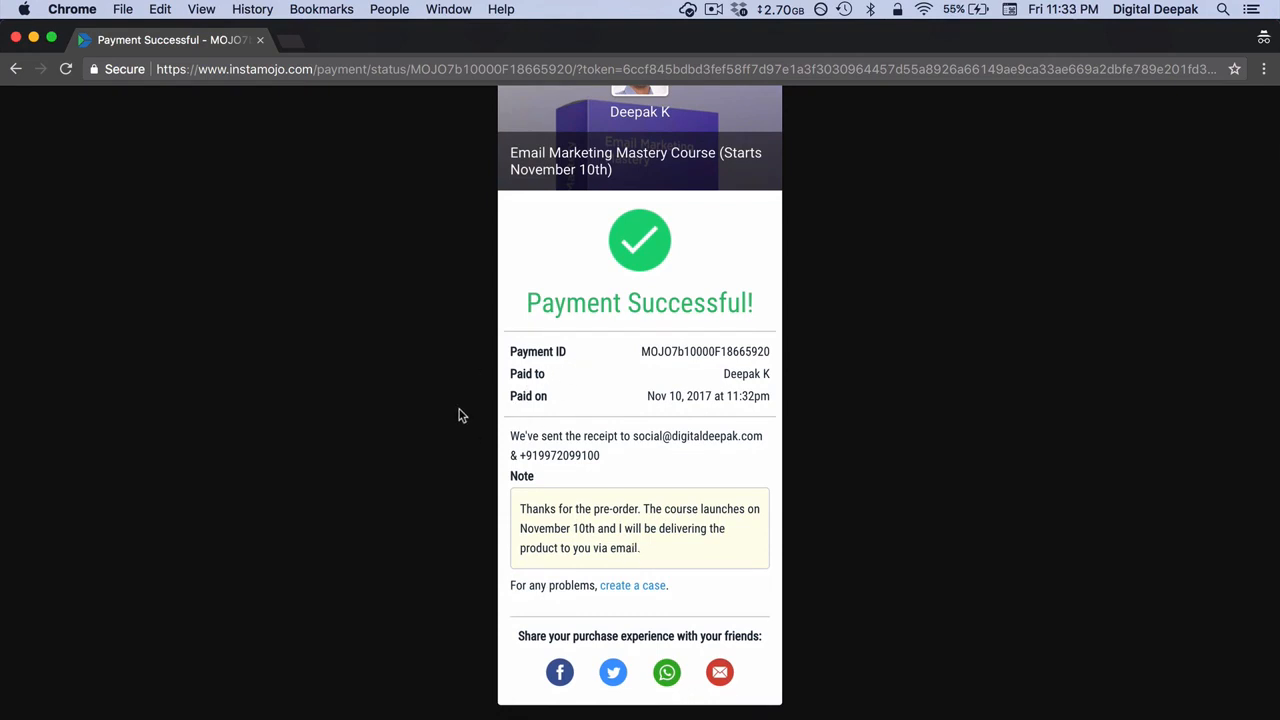
pyautogui.click(260, 42)
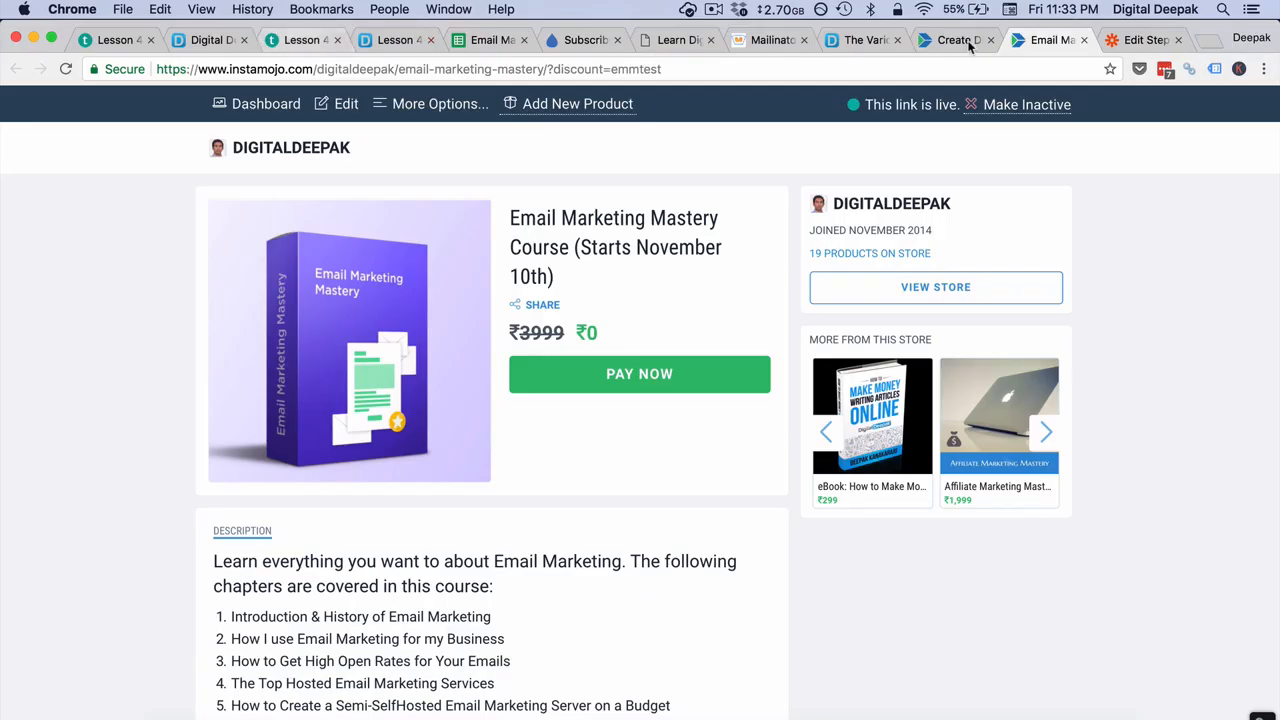
pyautogui.click(1131, 50)
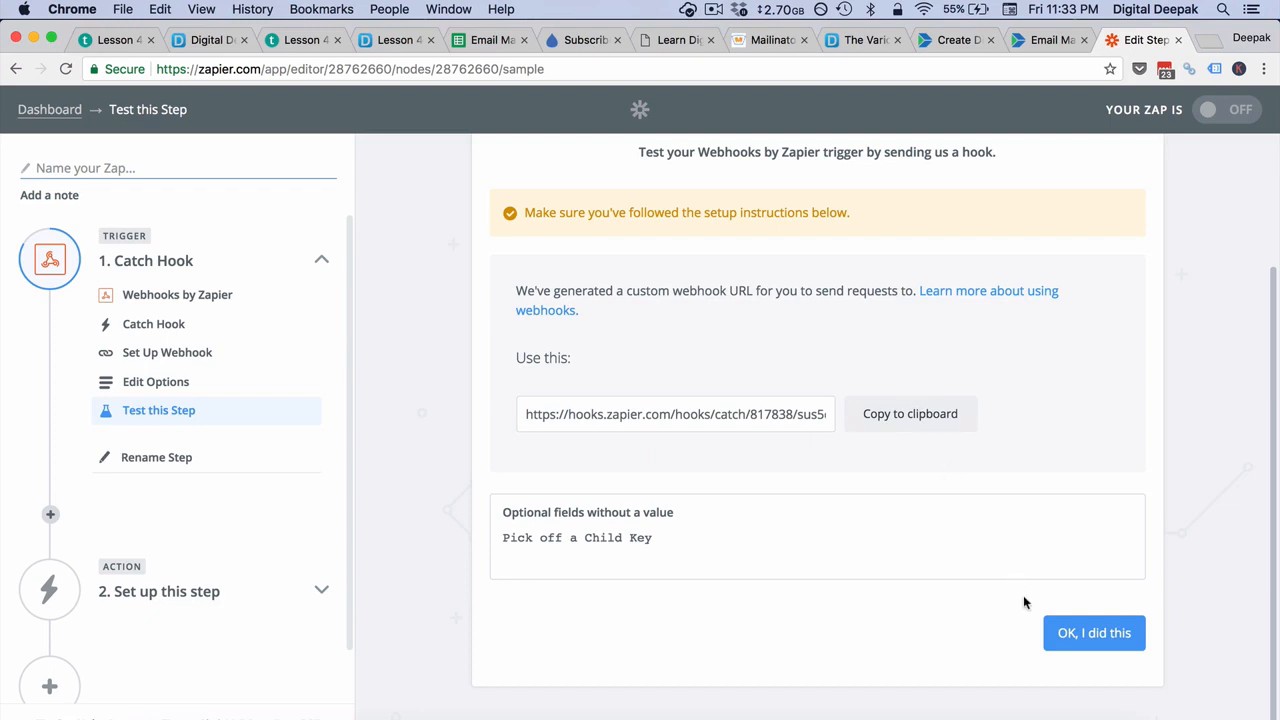
pyautogui.click(1062, 632)
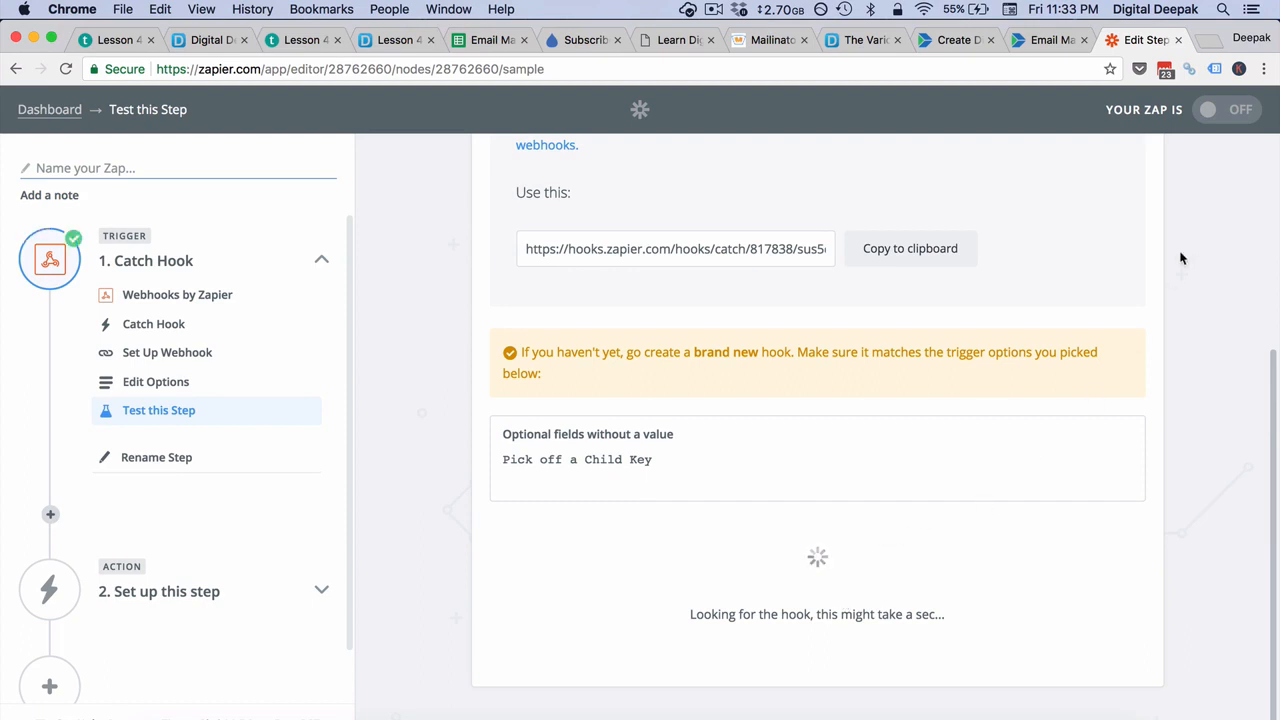
# Step: View the received hook and examine its purchase fields, including the buyer's email
pyautogui.click(1264, 68)
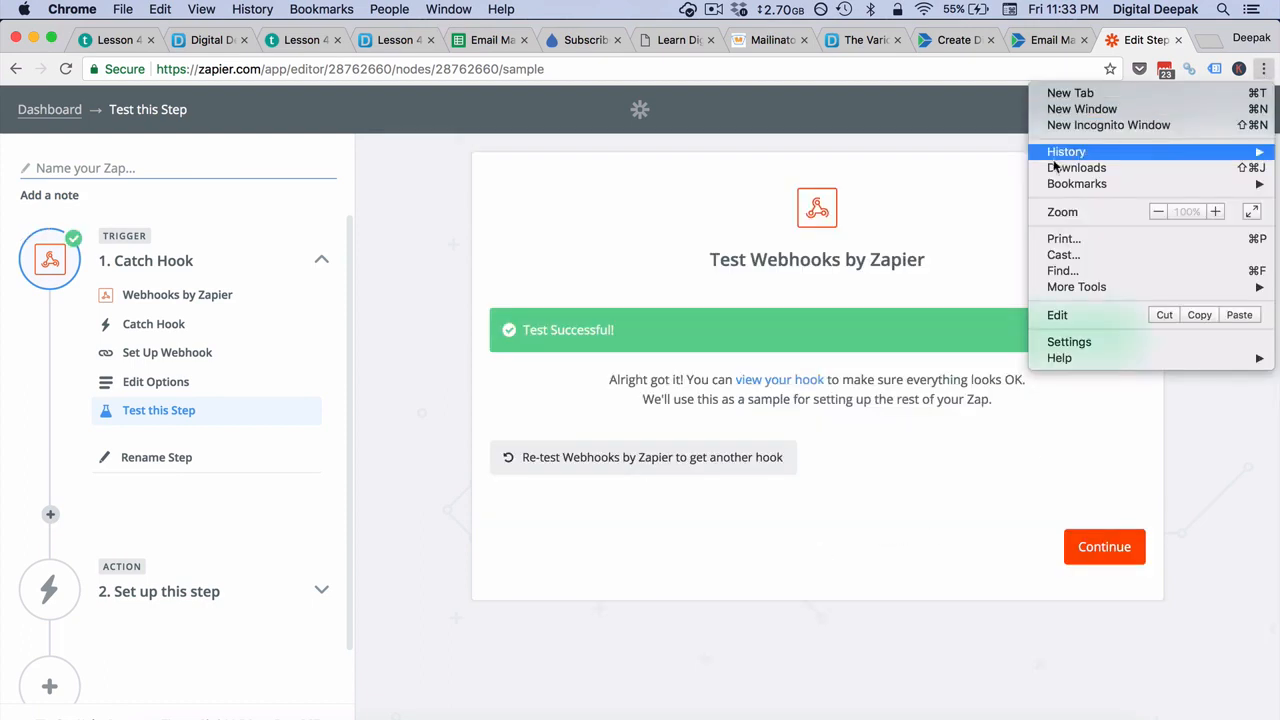
pyautogui.click(743, 267)
pyautogui.click(775, 380)
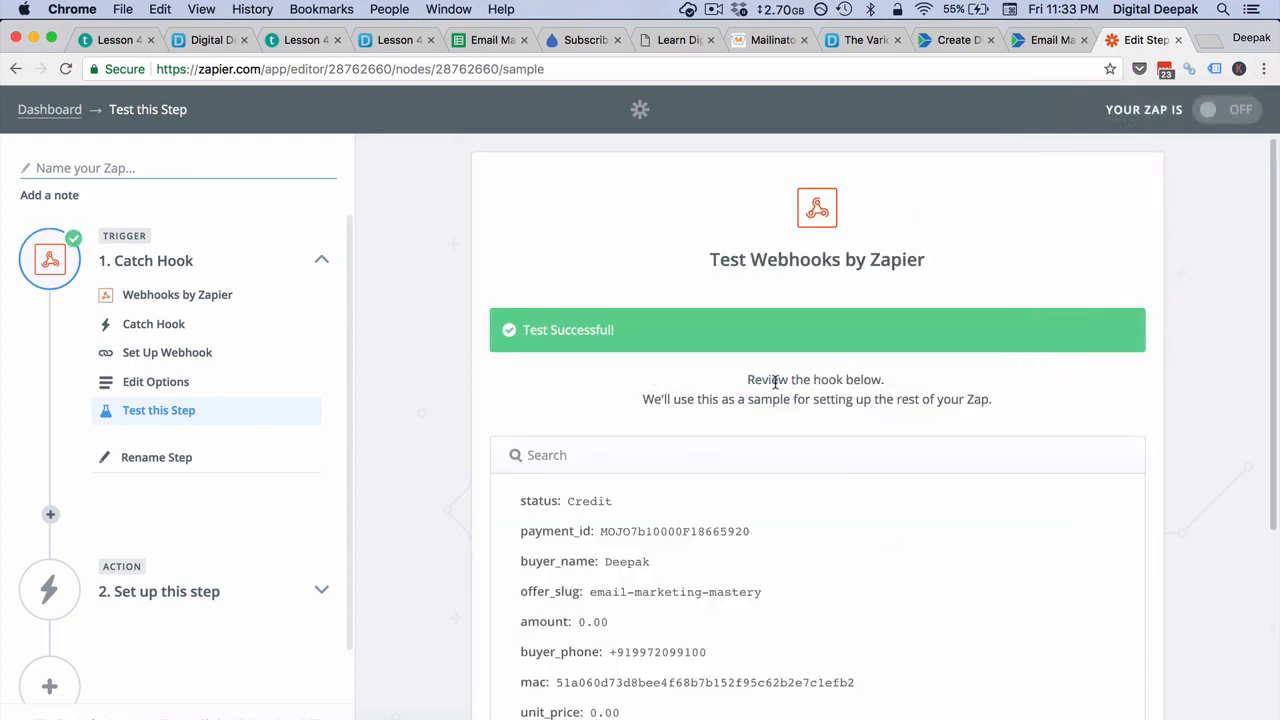
pyautogui.scroll(-10, 775, 380)
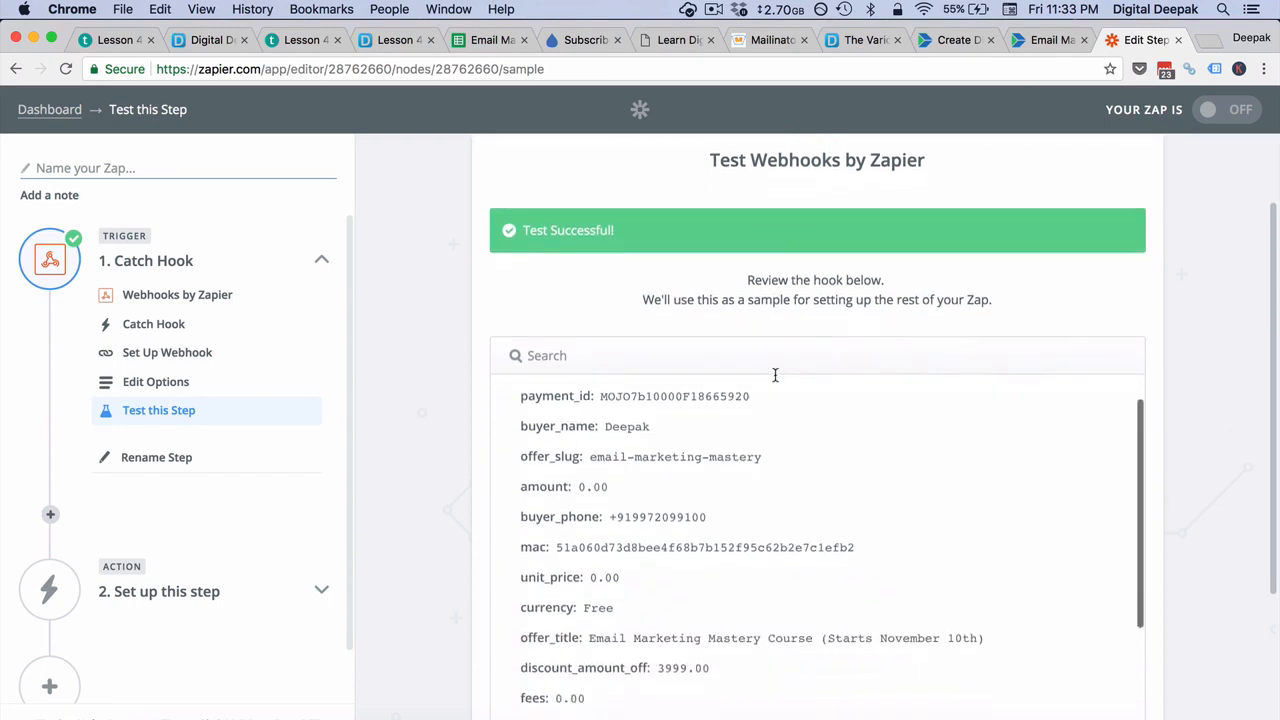
pyautogui.scroll(-2, 774, 380)
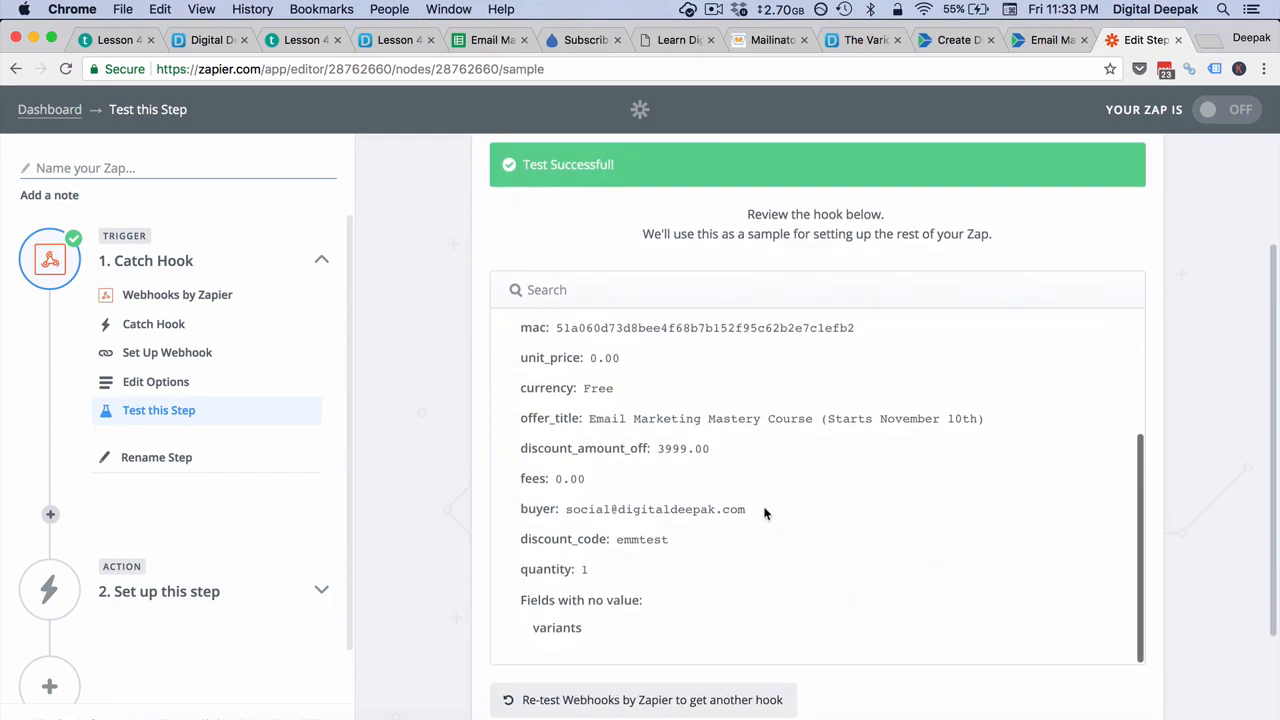
pyautogui.moveTo(766, 511); pyautogui.dragTo(566, 507)
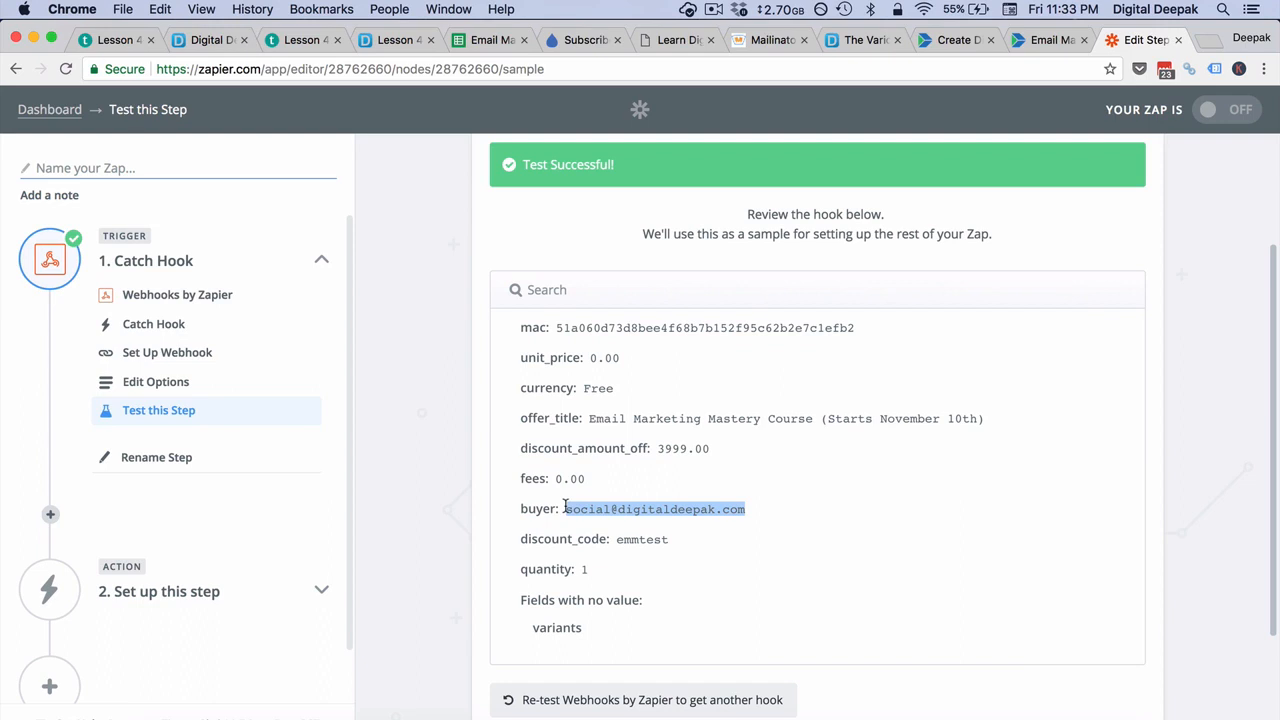
pyautogui.click(805, 484)
pyautogui.scroll(-3, 805, 484)
# Step: Set up the Zap's action with Drip's Create or Update Subscriber, using the already connected Drip account
pyautogui.click(1116, 646)
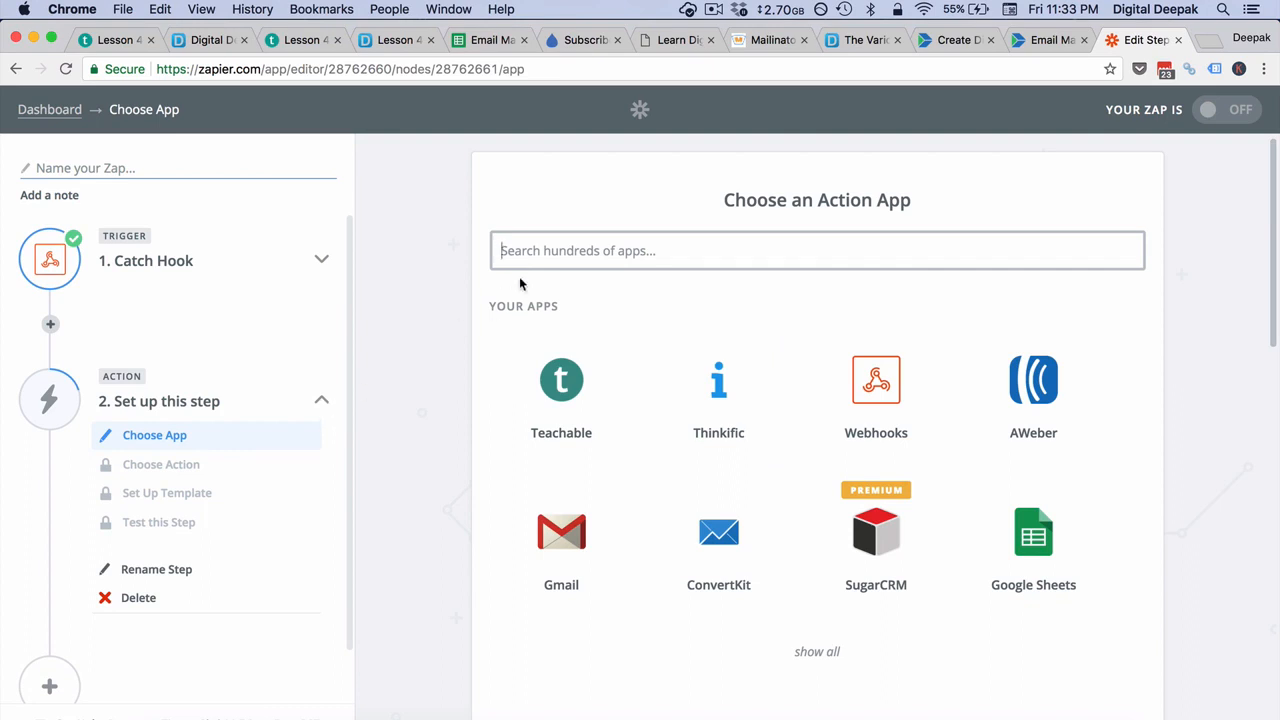
pyautogui.write('drip')
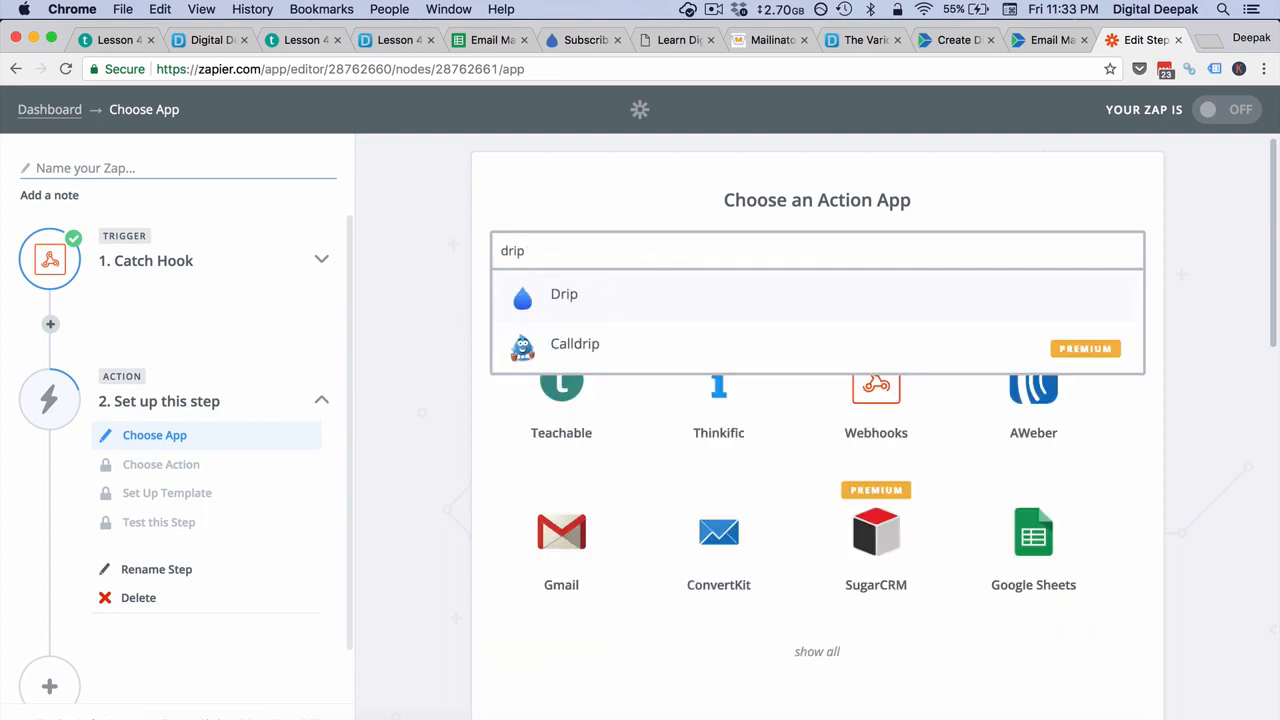
pyautogui.click(587, 304)
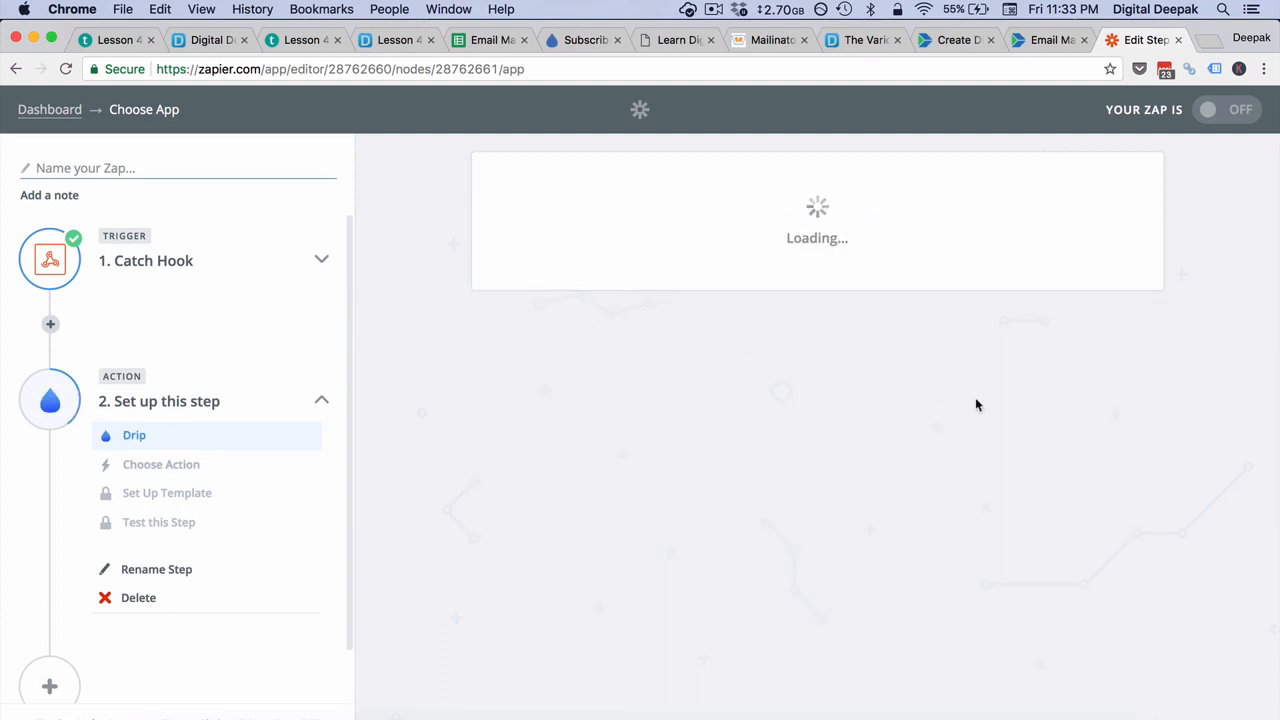
pyautogui.click(994, 446)
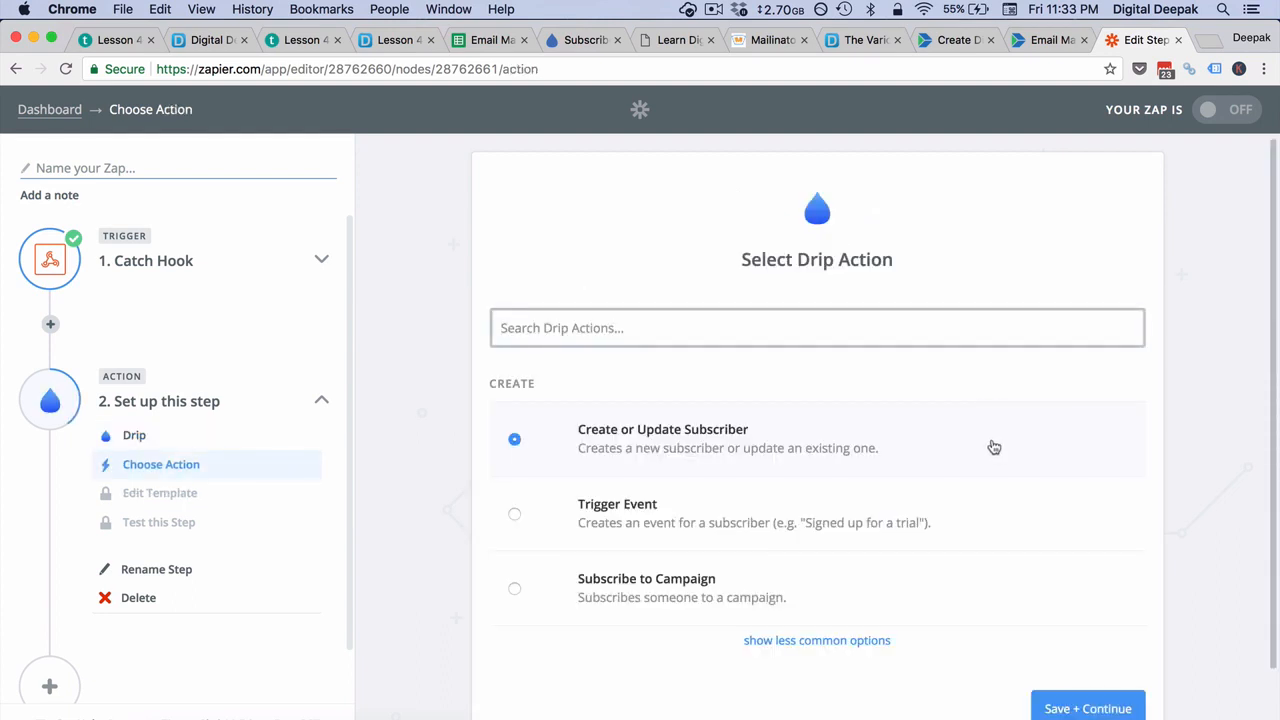
pyautogui.scroll(-2, 994, 446)
pyautogui.click(1054, 626)
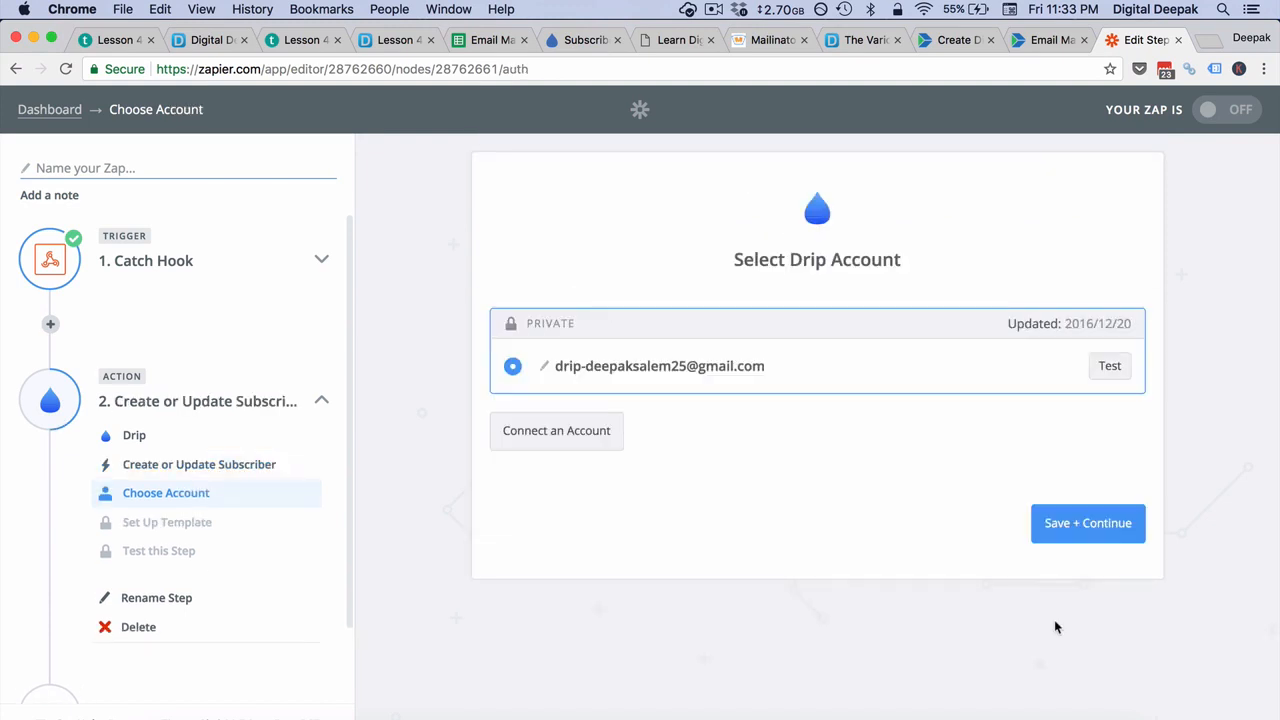
pyautogui.click(1045, 526)
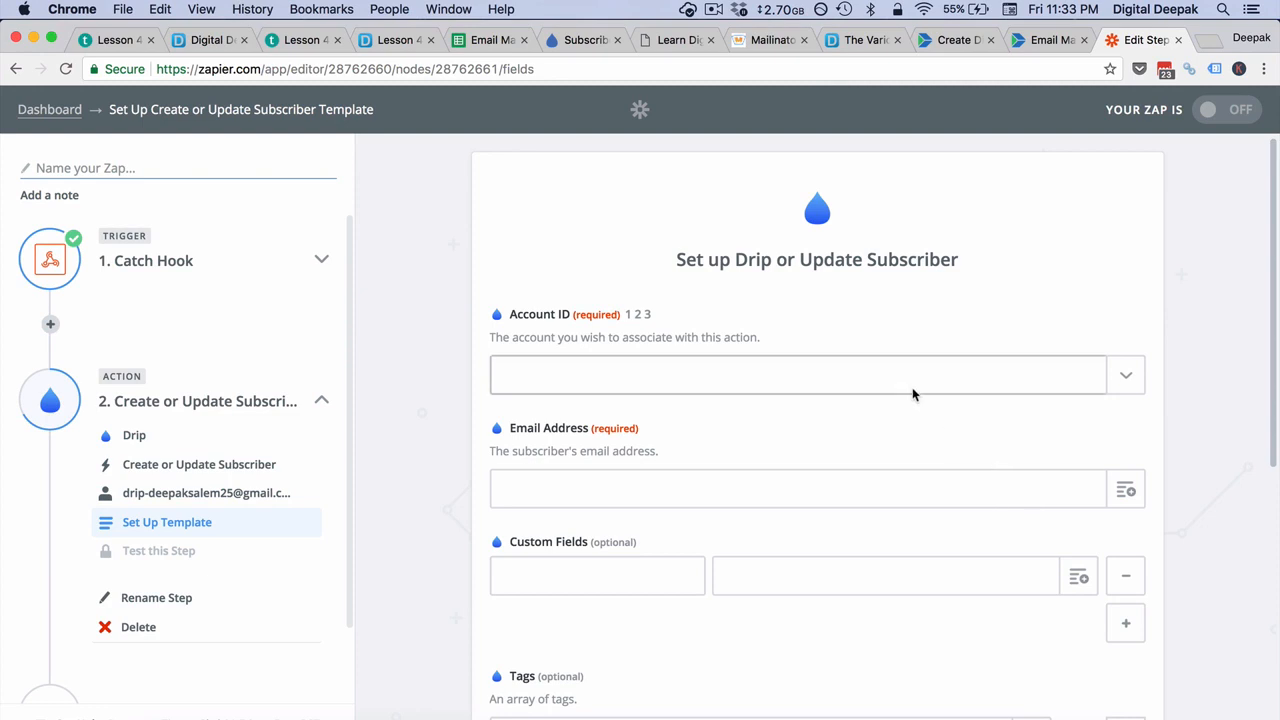
# Step: Set the Drip Account ID to digitaldeepak.com and map the Email Address to the Catch Hook's Buyer value
pyautogui.click(914, 390)
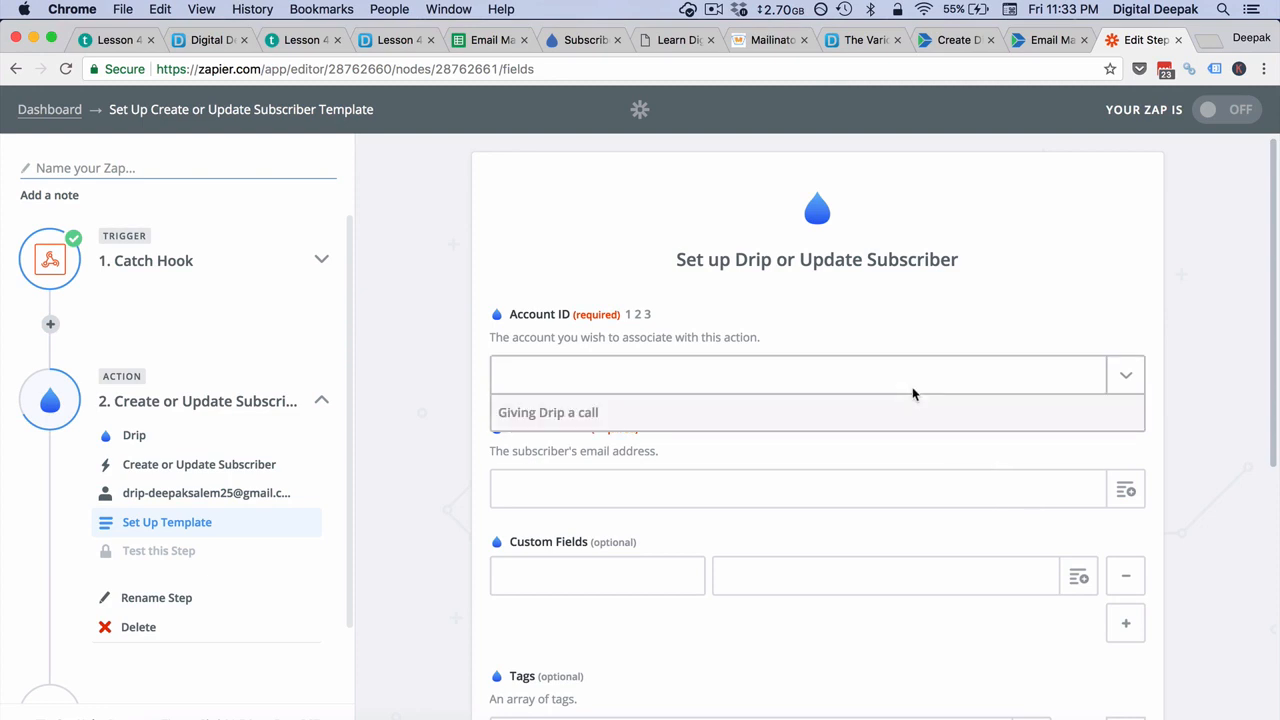
pyautogui.click(855, 493)
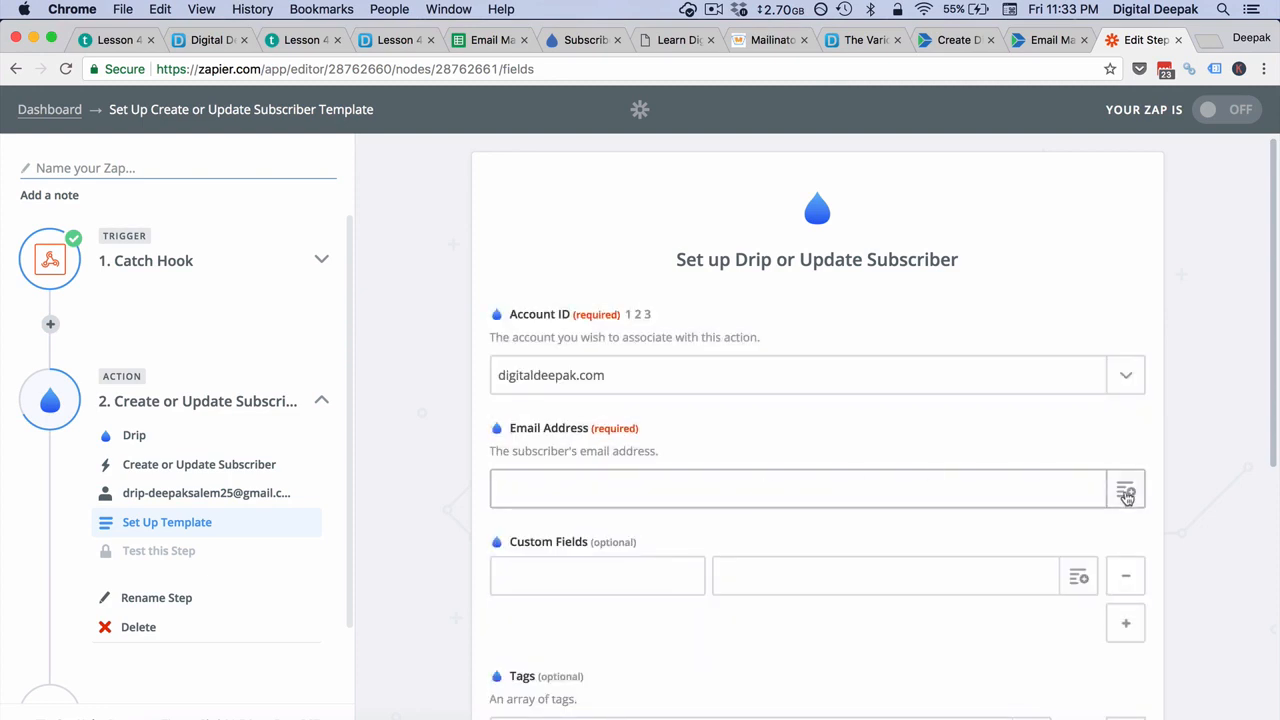
pyautogui.click(1125, 490)
pyautogui.scroll(-2, 908, 391)
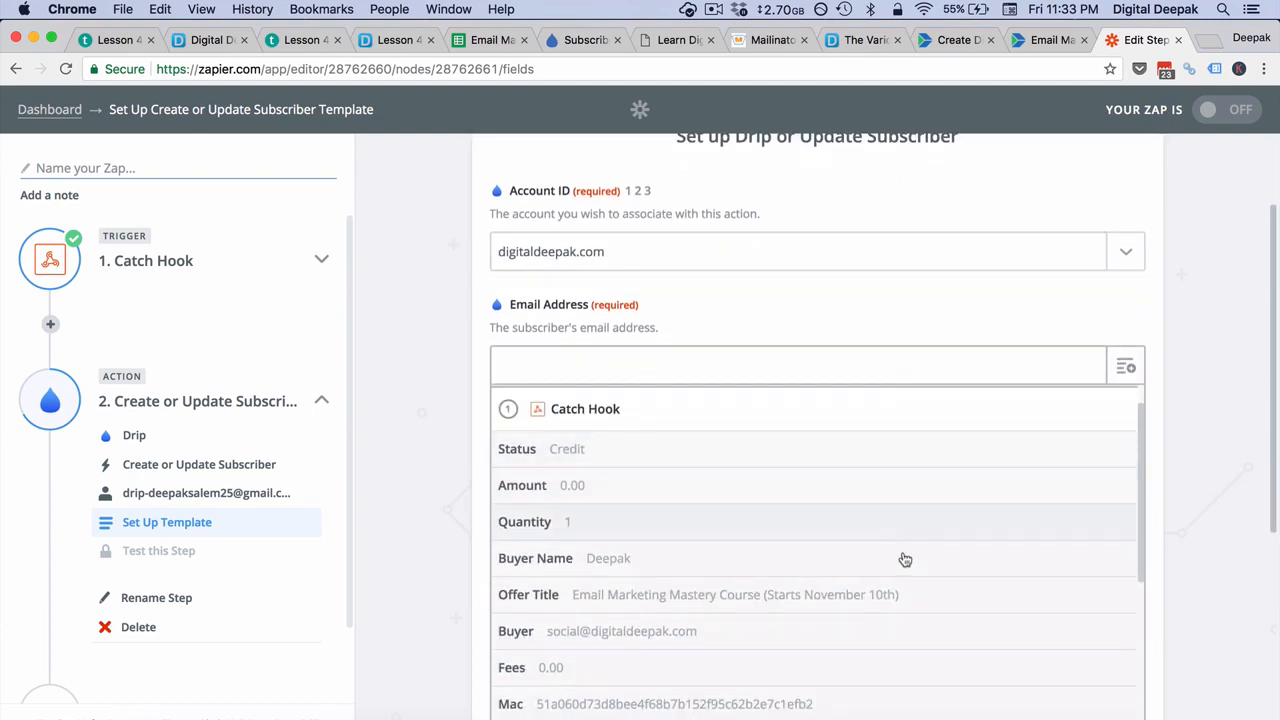
pyautogui.scroll(-2, 905, 560)
pyautogui.click(852, 547)
pyautogui.scroll(-1, 848, 546)
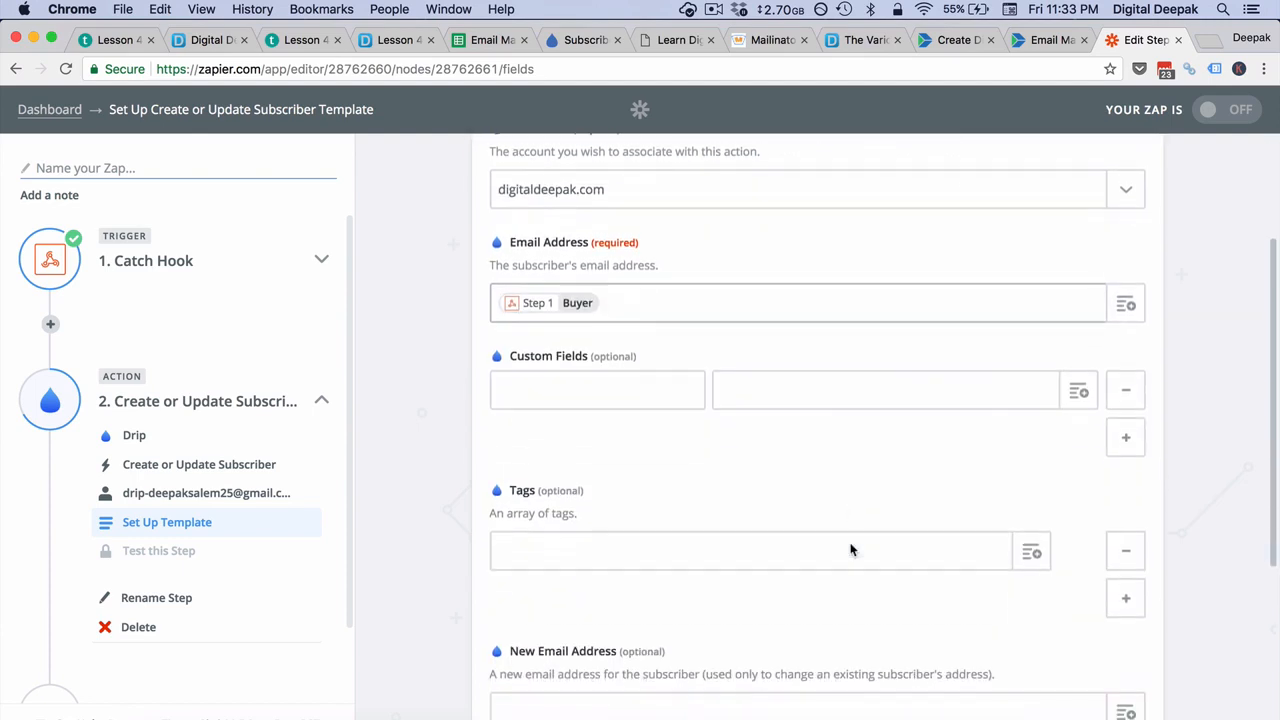
# Step: Add a first_name custom field to the Drip subscriber template and map it to the Catch Hook's Buyer Name
pyautogui.click(665, 401)
pyautogui.write('fi')
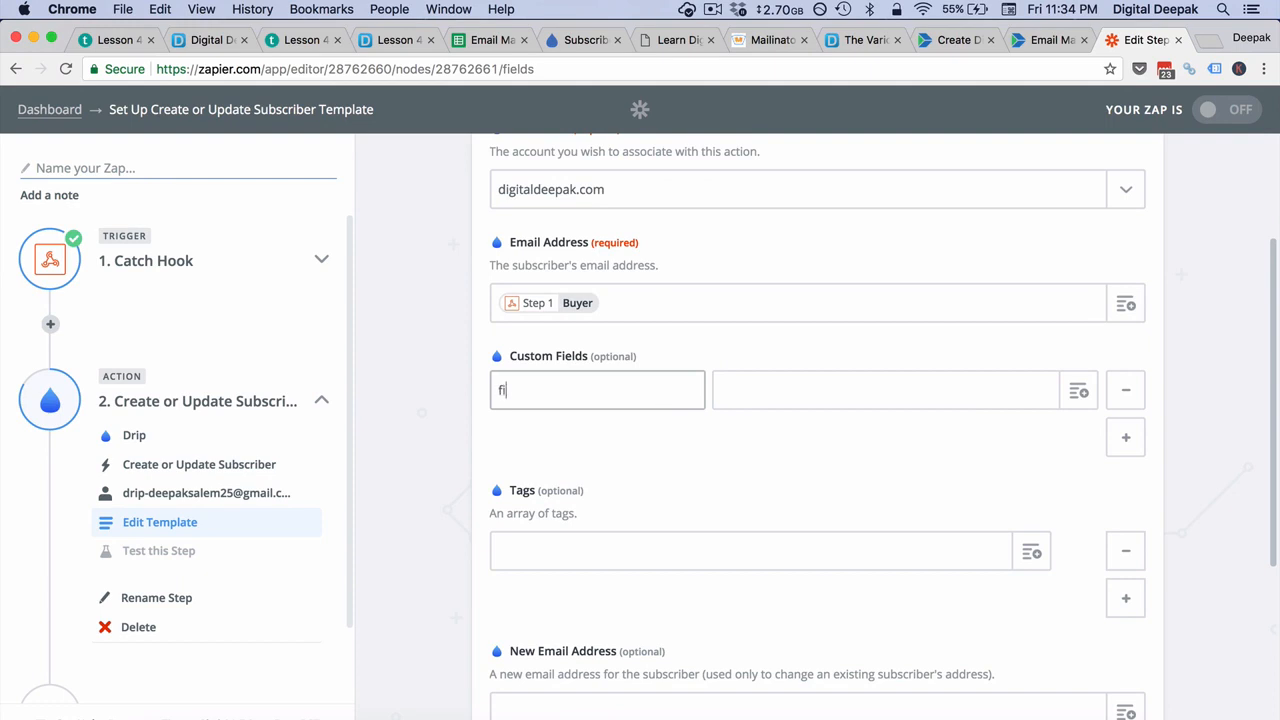
pyautogui.write('rst_name')
pyautogui.click(879, 390)
pyautogui.click(1076, 391)
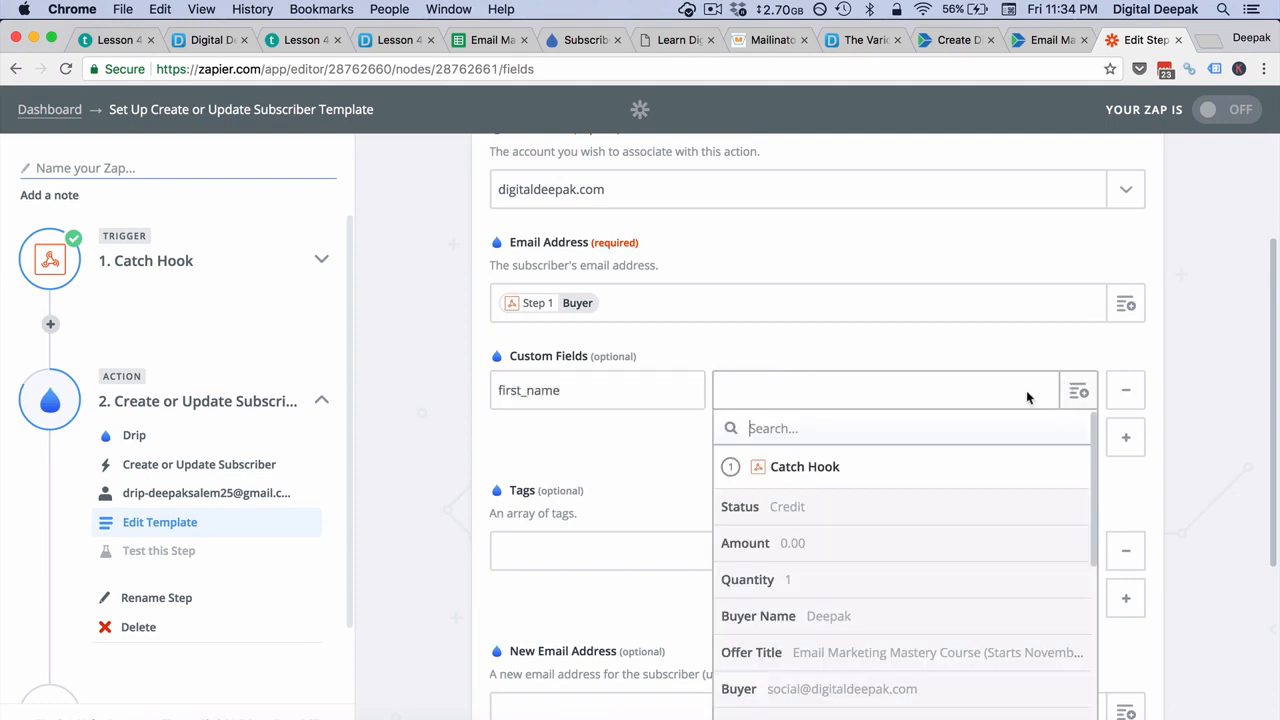
pyautogui.scroll(-2, 793, 556)
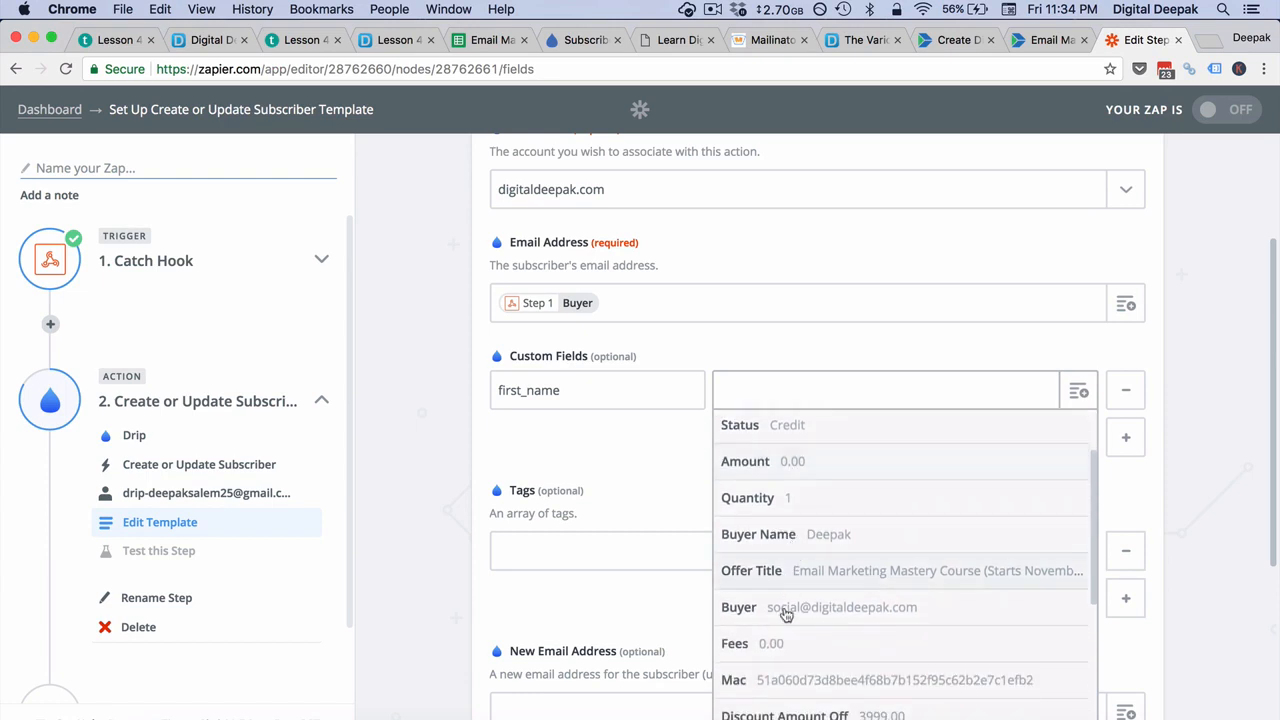
pyautogui.click(805, 540)
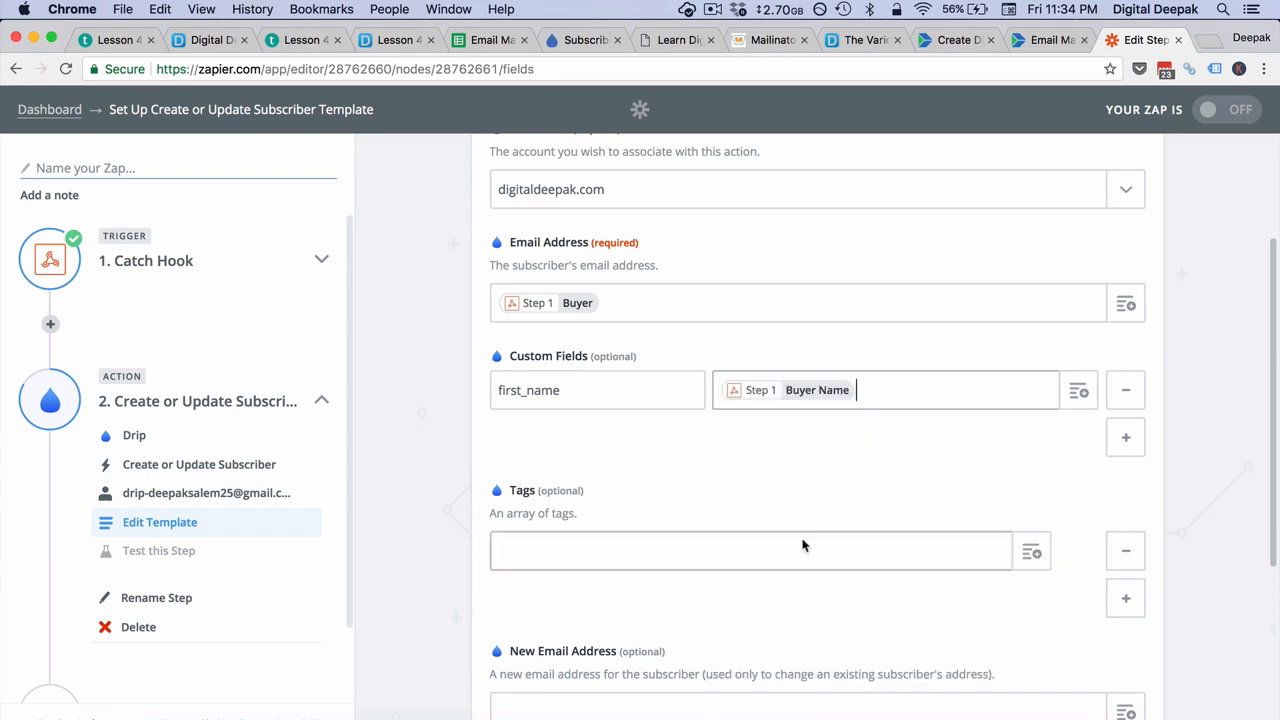
# Step: Add a second custom field named phone and map it to the Catch Hook's Buyer Phone
pyautogui.click(1125, 437)
pyautogui.click(529, 441)
pyautogui.write('phone')
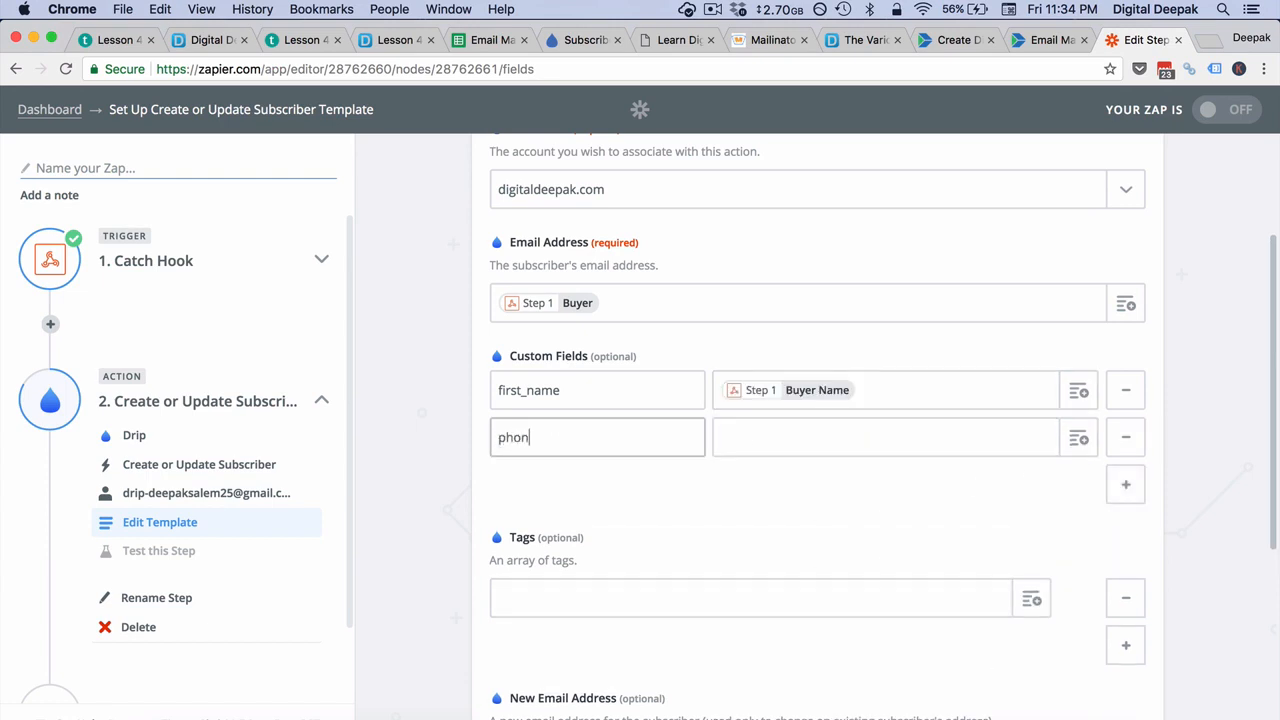
pyautogui.press('Tab')
pyautogui.click(1078, 438)
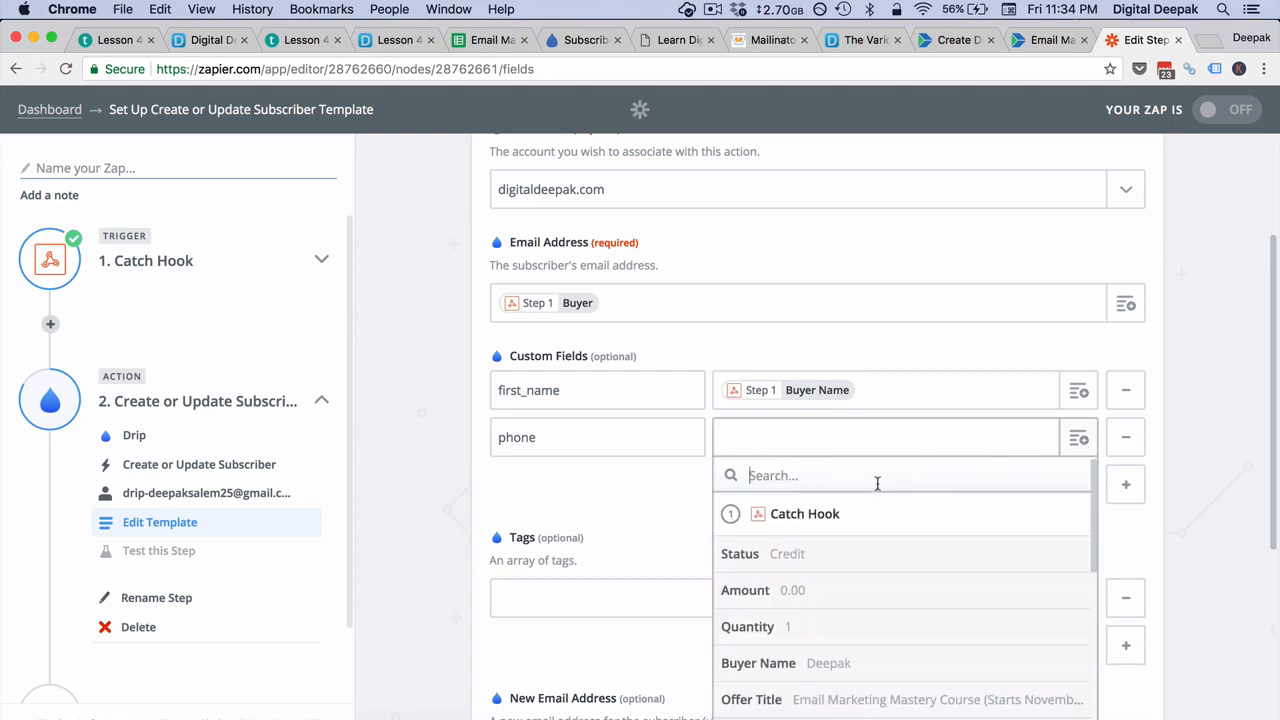
pyautogui.write('phone')
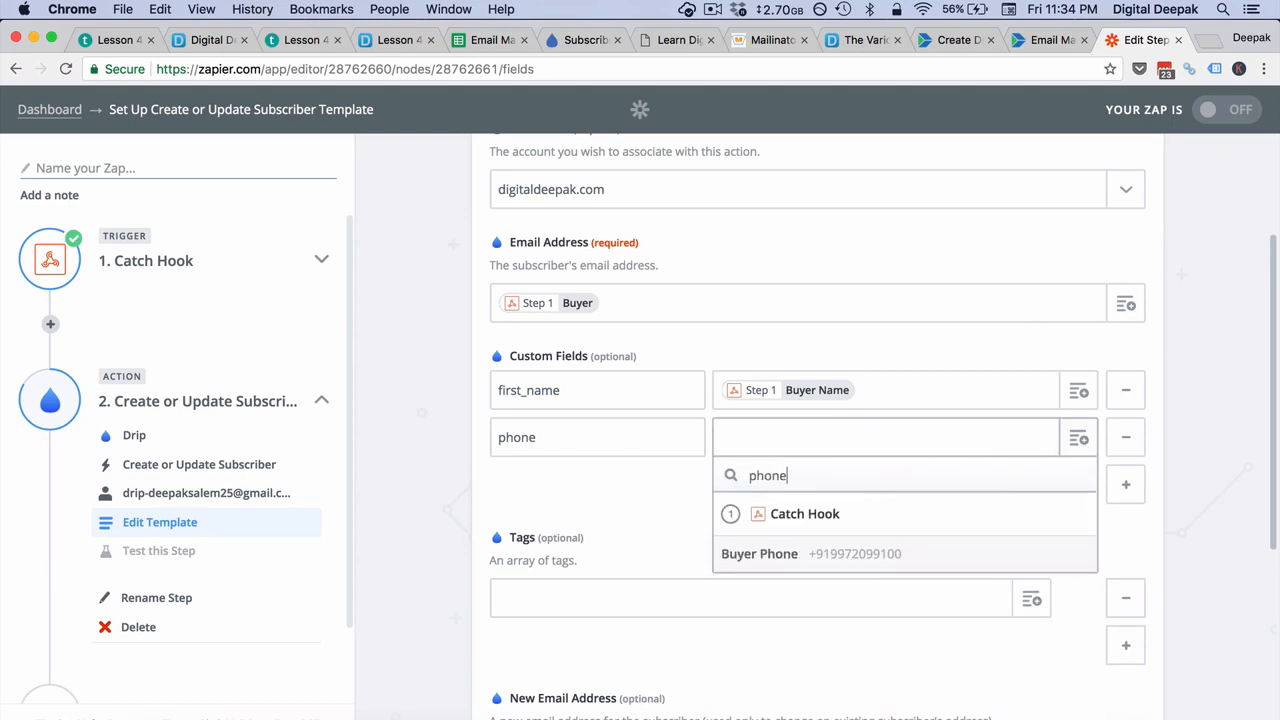
pyautogui.click(868, 563)
# Step: Set the subscriber's tag to "Bought - Email" and run the Drip action's test
pyautogui.scroll(-2, 762, 530)
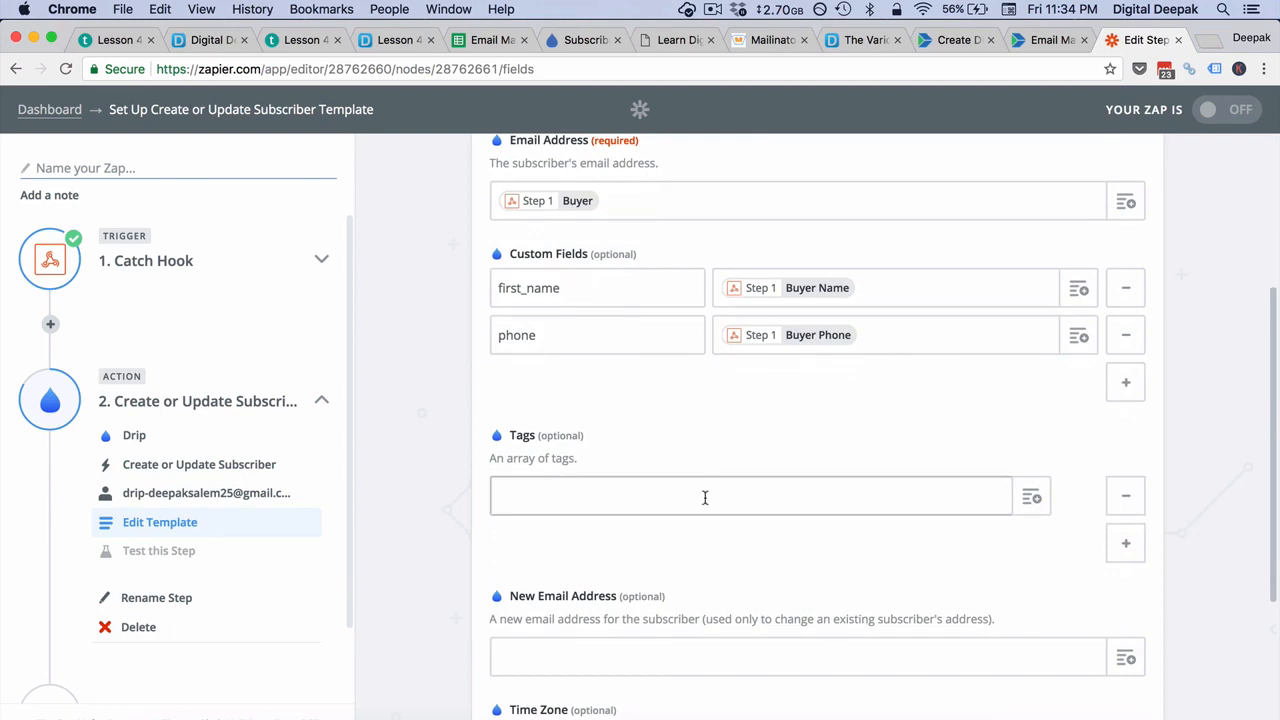
pyautogui.write('Bought - Email')
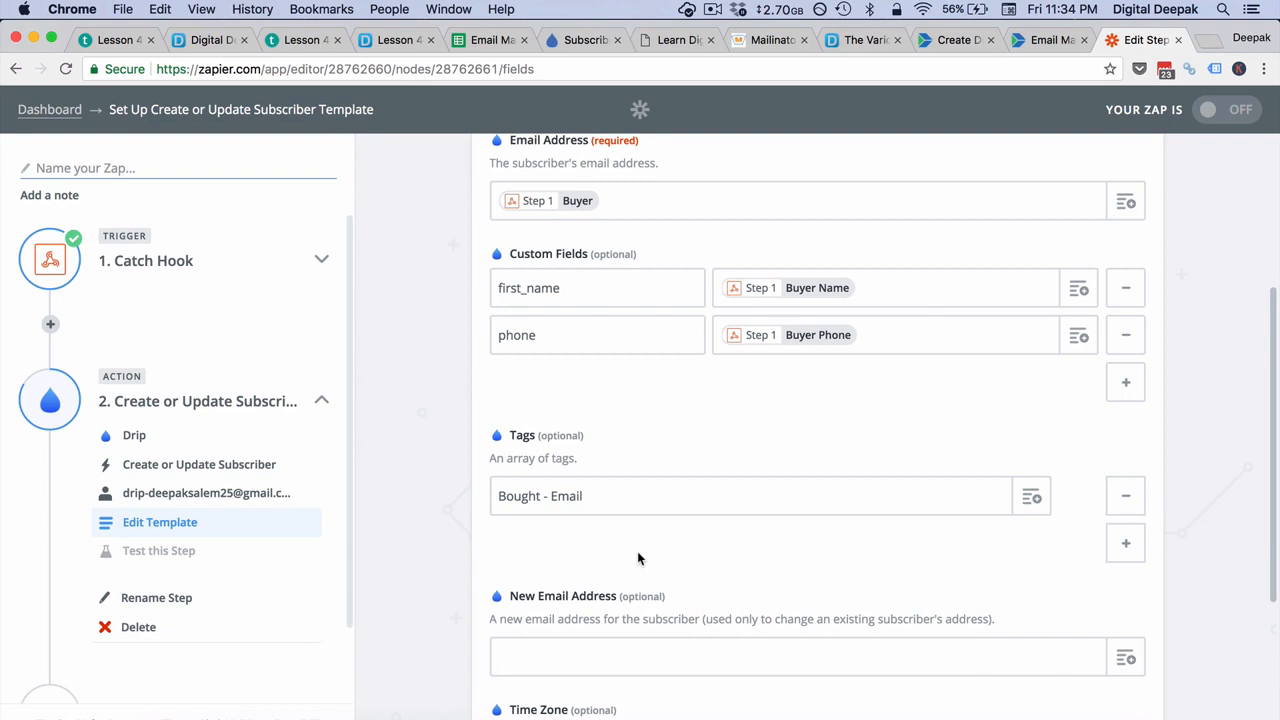
pyautogui.scroll(-5, 637, 558)
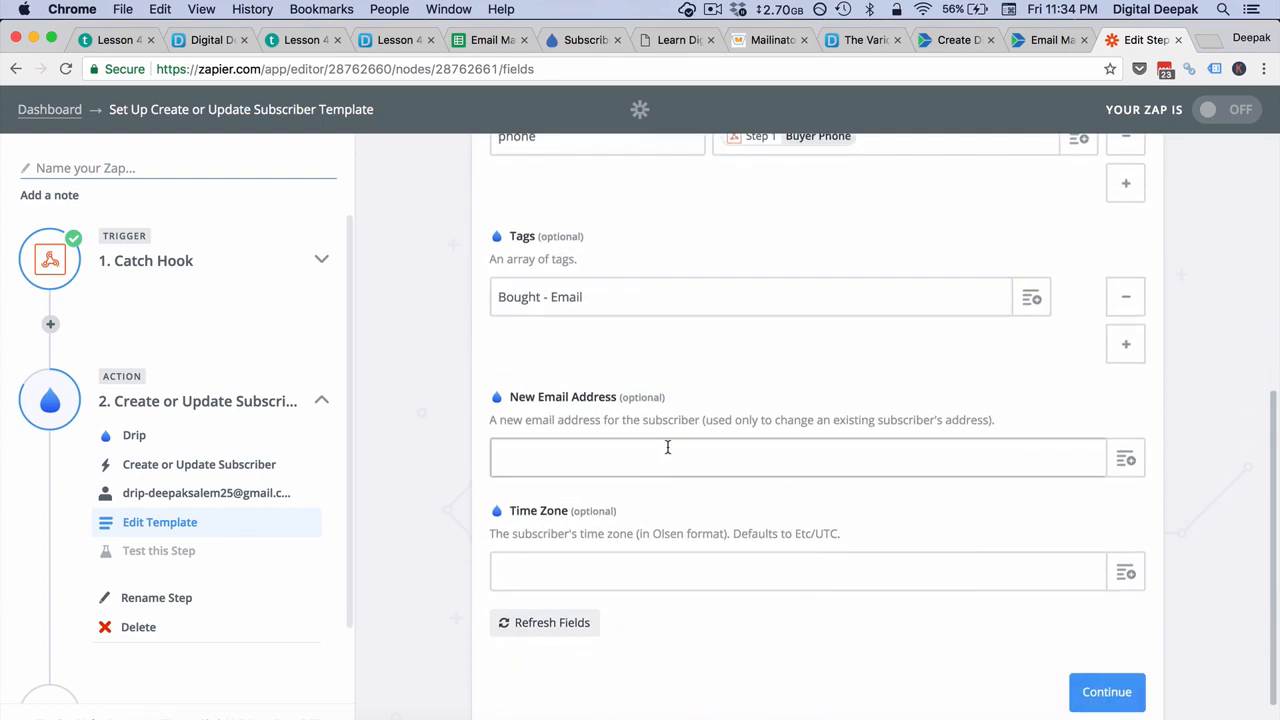
pyautogui.click(1140, 693)
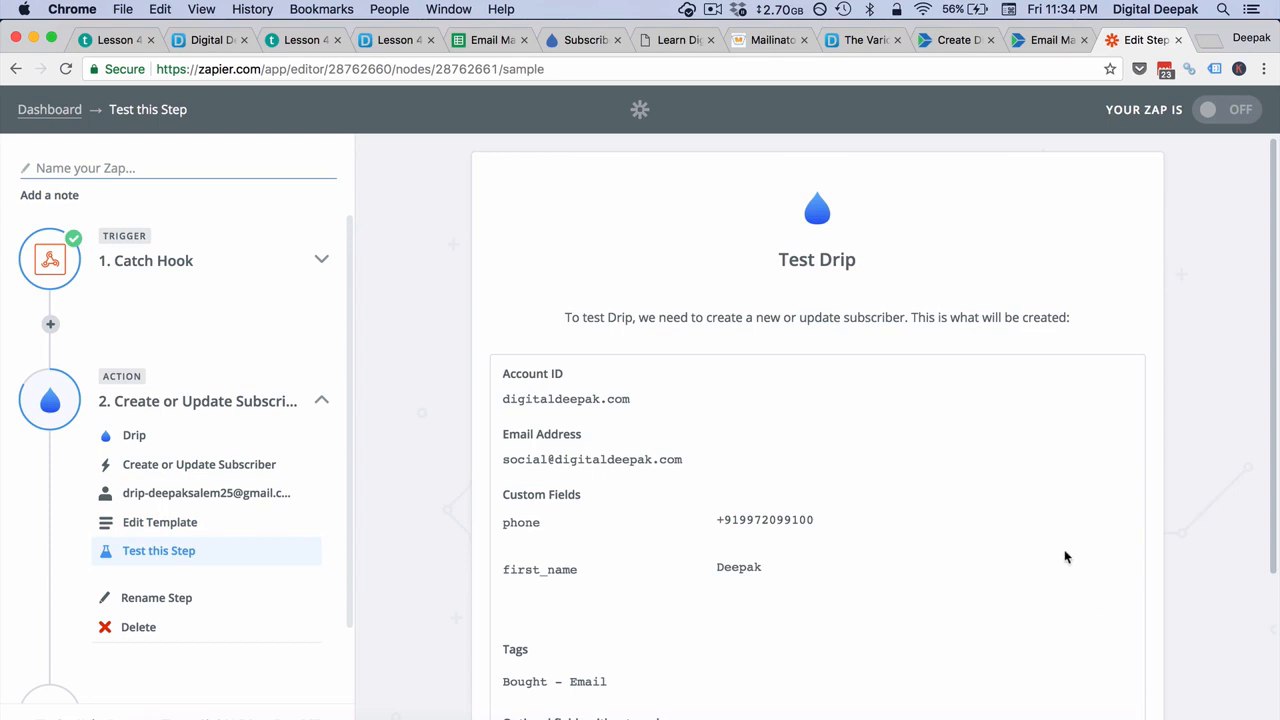
pyautogui.scroll(-3, 1065, 557)
pyautogui.click(1065, 640)
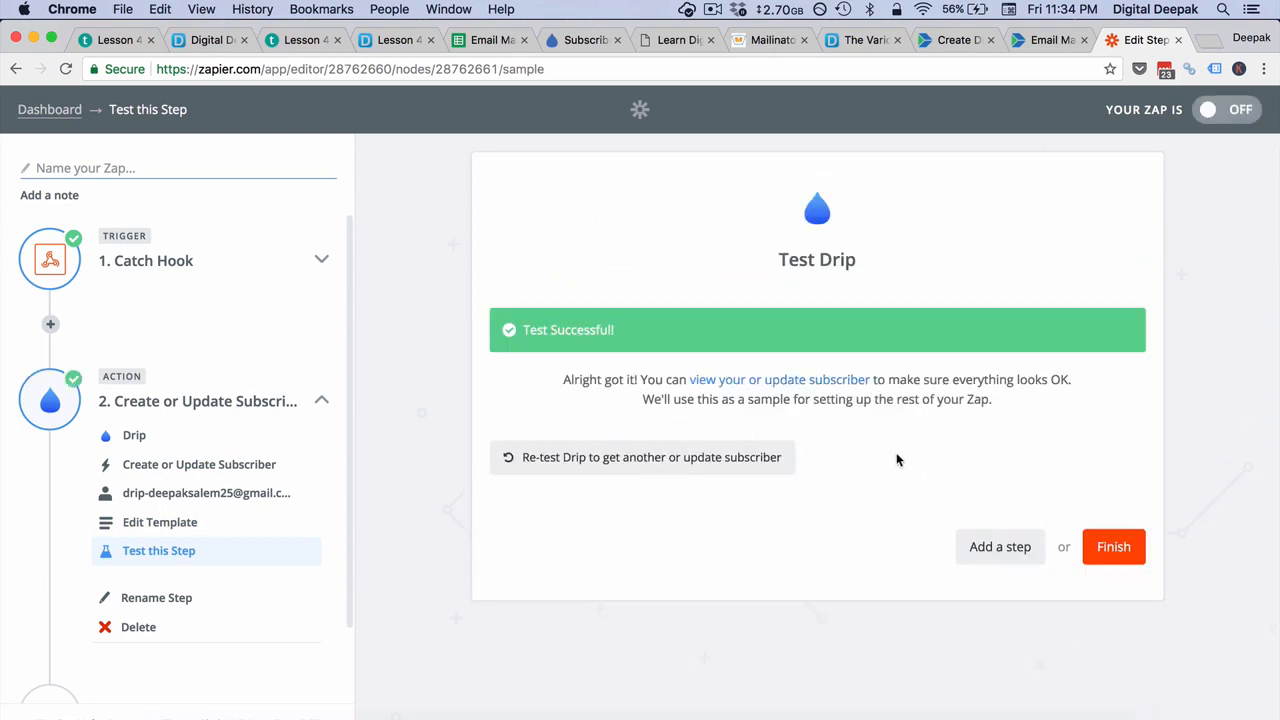
# Step: Finish the Zap by naming it "Bought - Email", turn it on and show it on the dashboard
pyautogui.click(1110, 547)
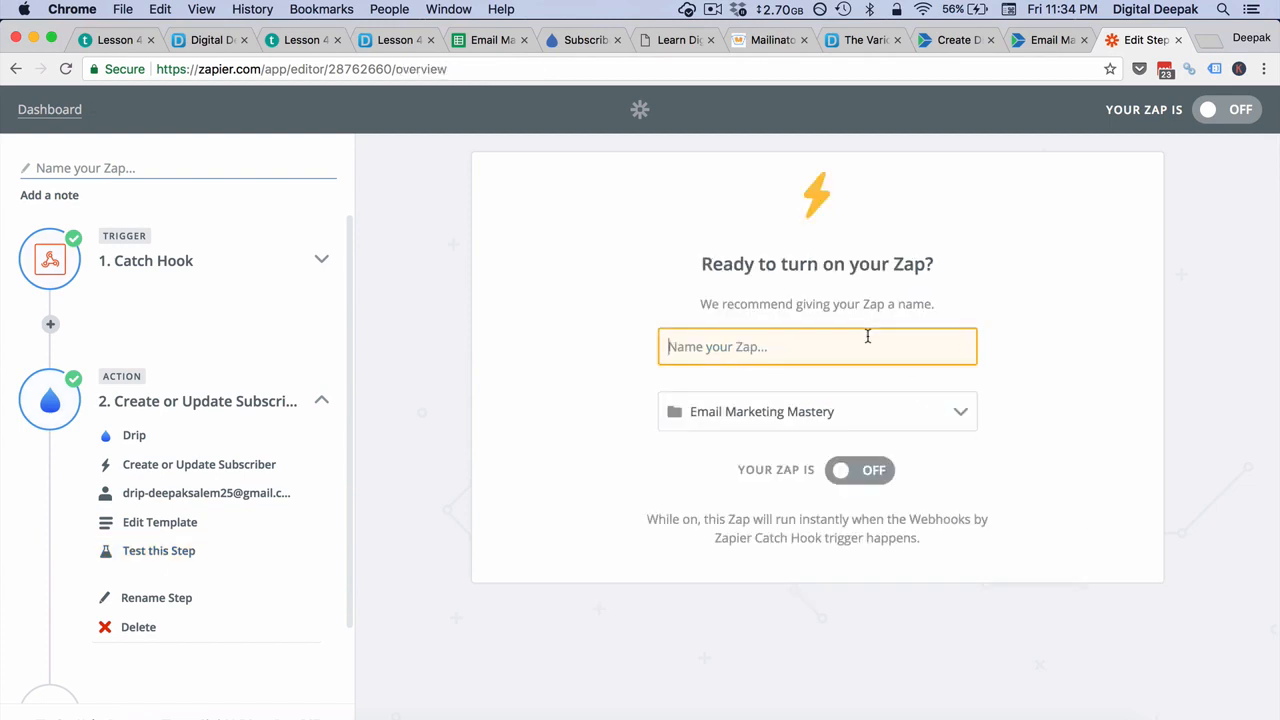
pyautogui.write('B')
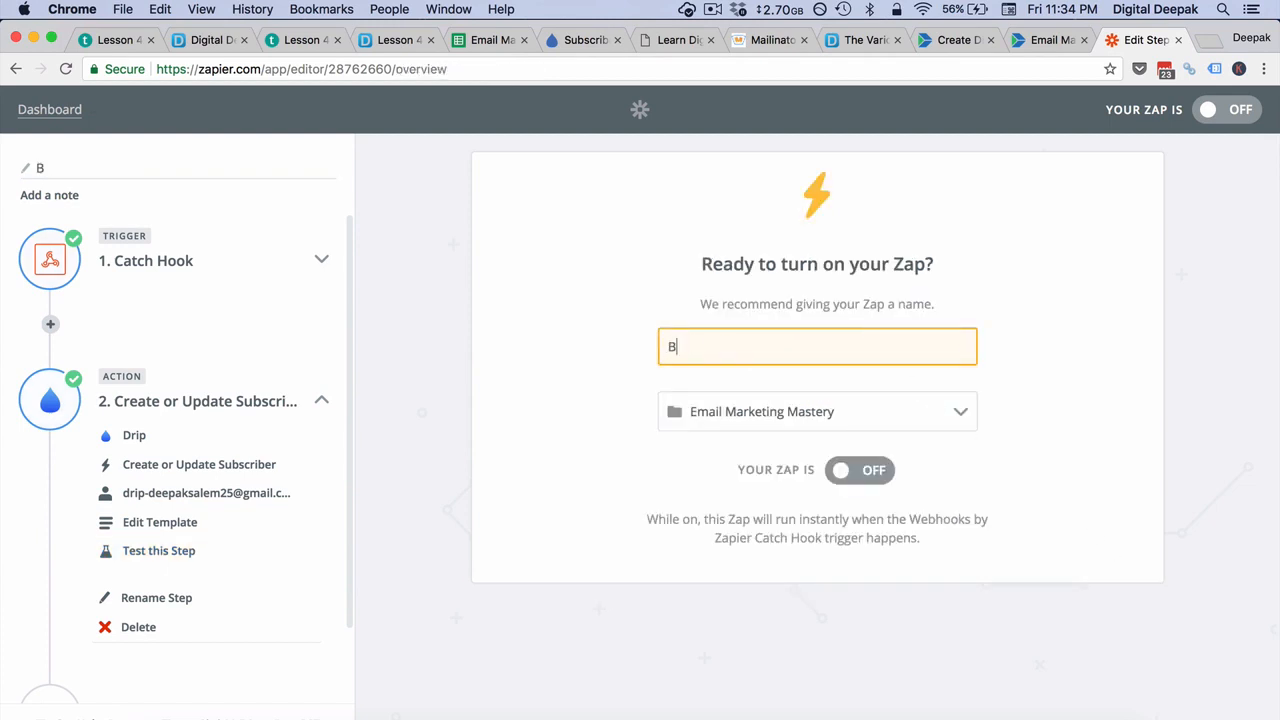
pyautogui.write('ought - Ema')
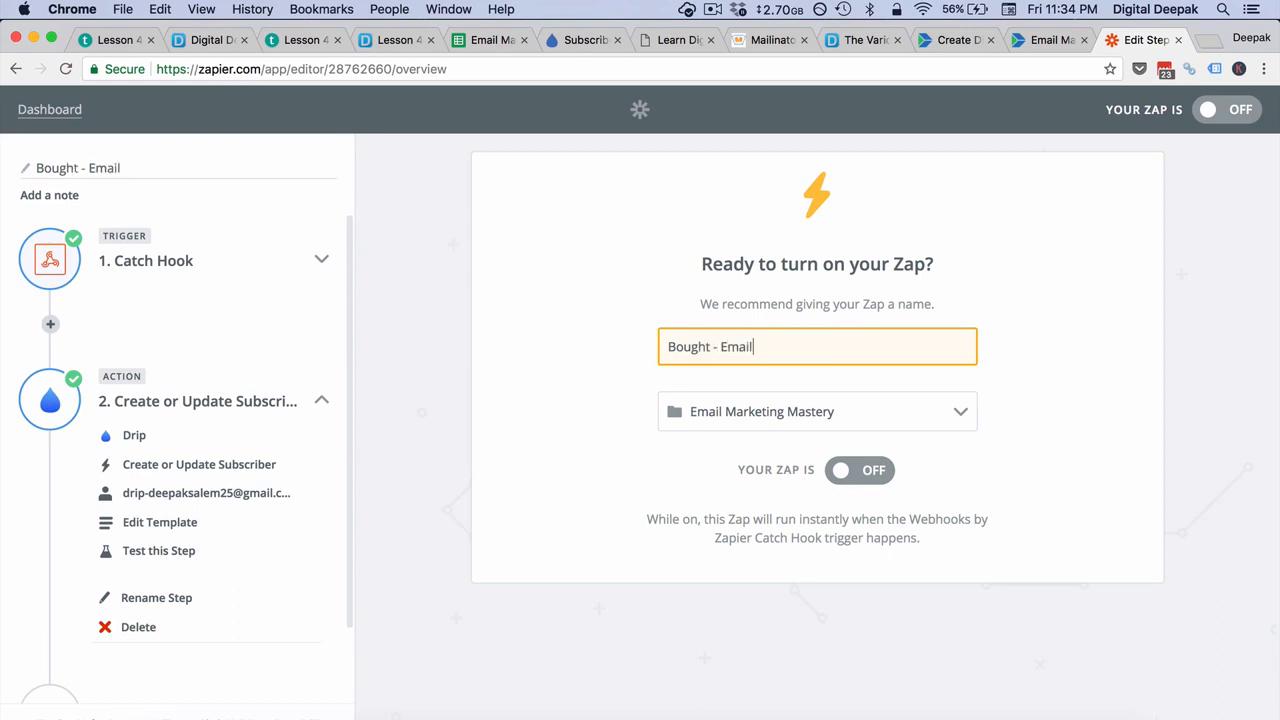
pyautogui.write('il')
pyautogui.click(845, 470)
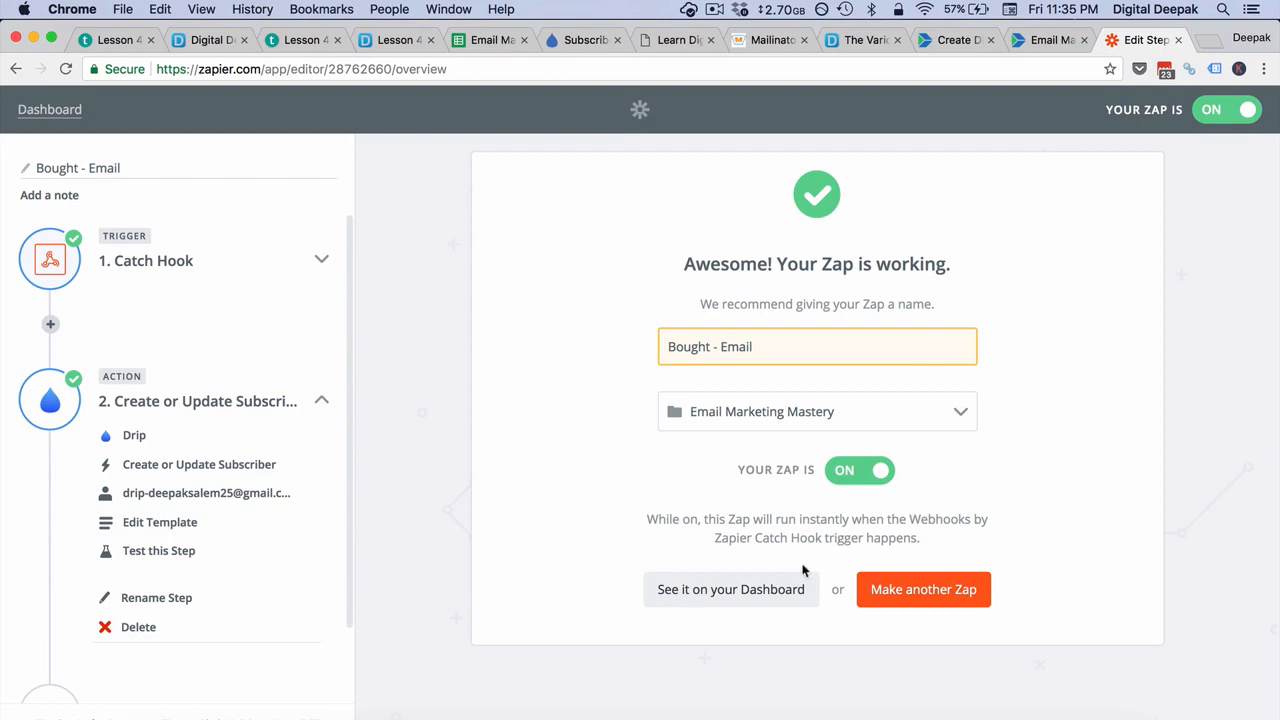
pyautogui.click(770, 581)
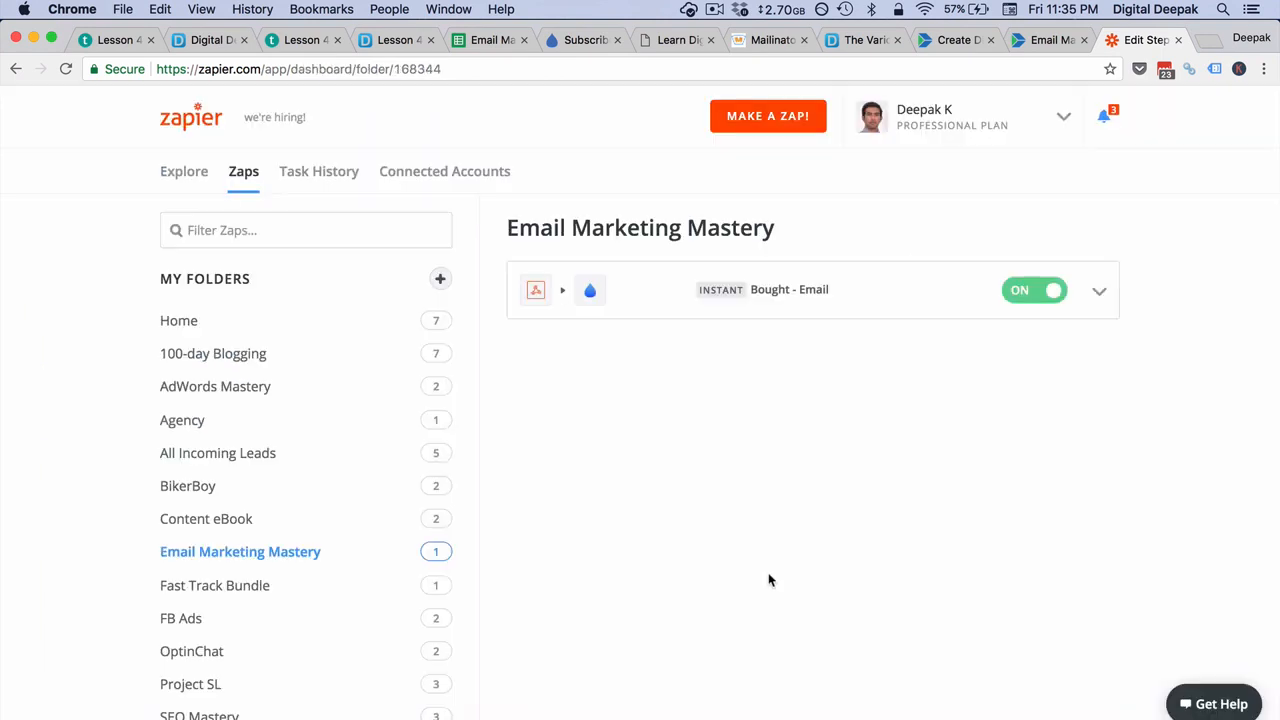
# Step: Switch to Drip, filter the active subscribers by the test buyer's email address and open the matching subscriber's record
pyautogui.click(581, 42)
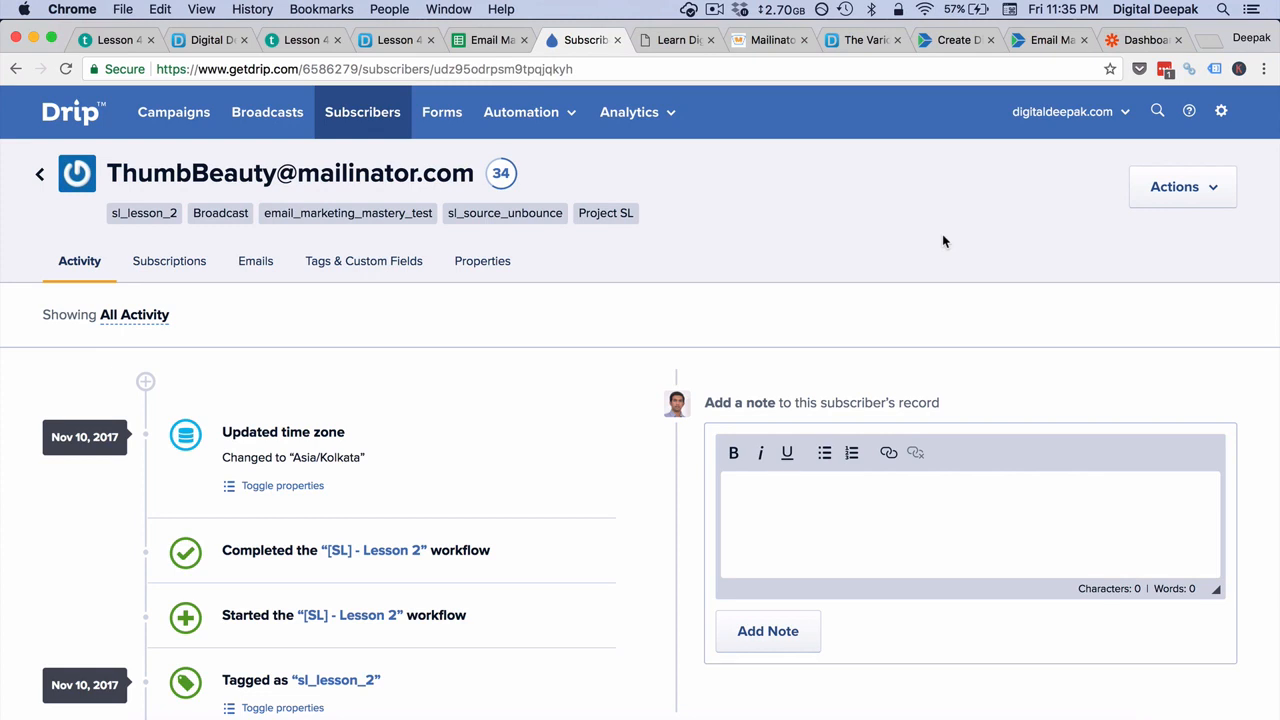
pyautogui.click(340, 119)
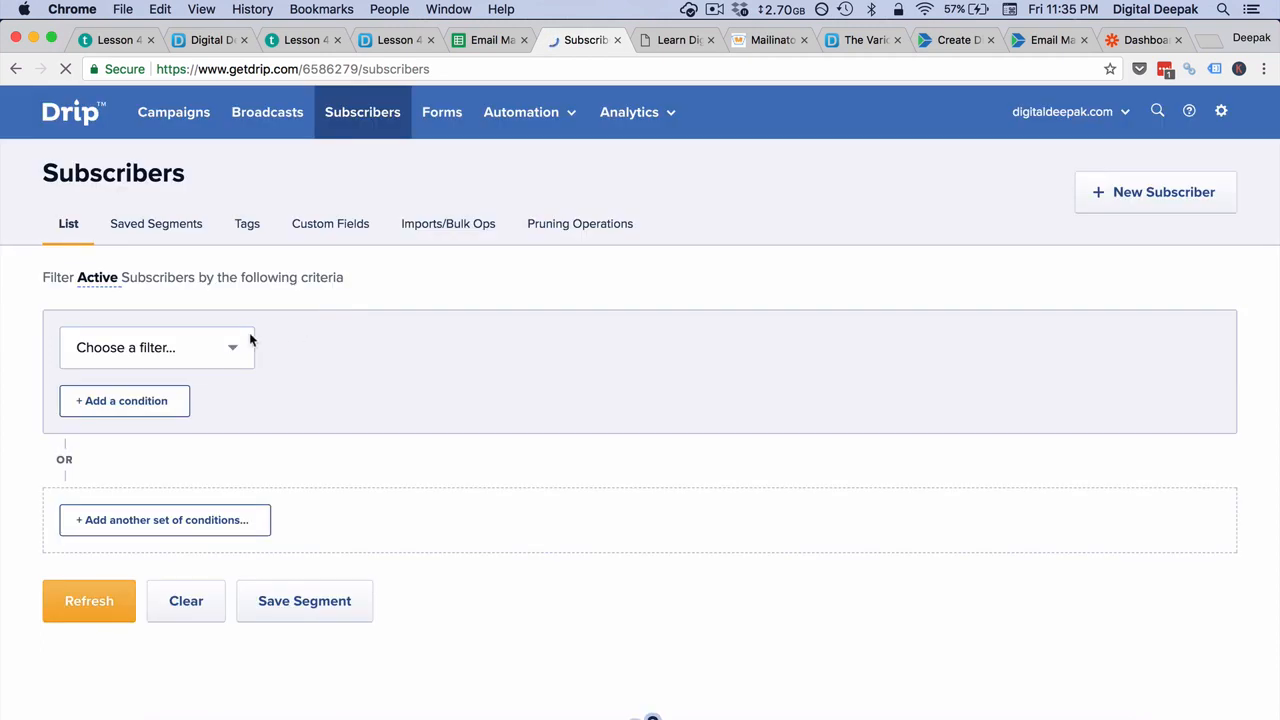
pyautogui.click(249, 335)
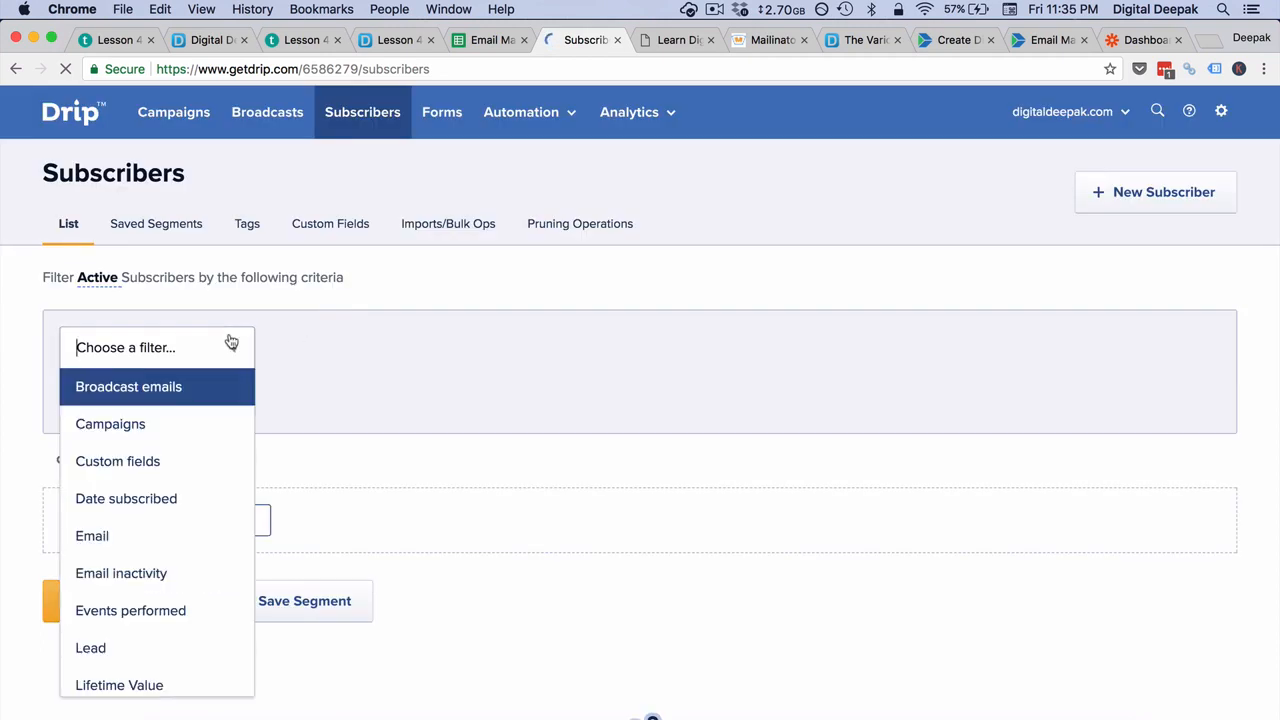
pyautogui.click(174, 531)
pyautogui.click(667, 350)
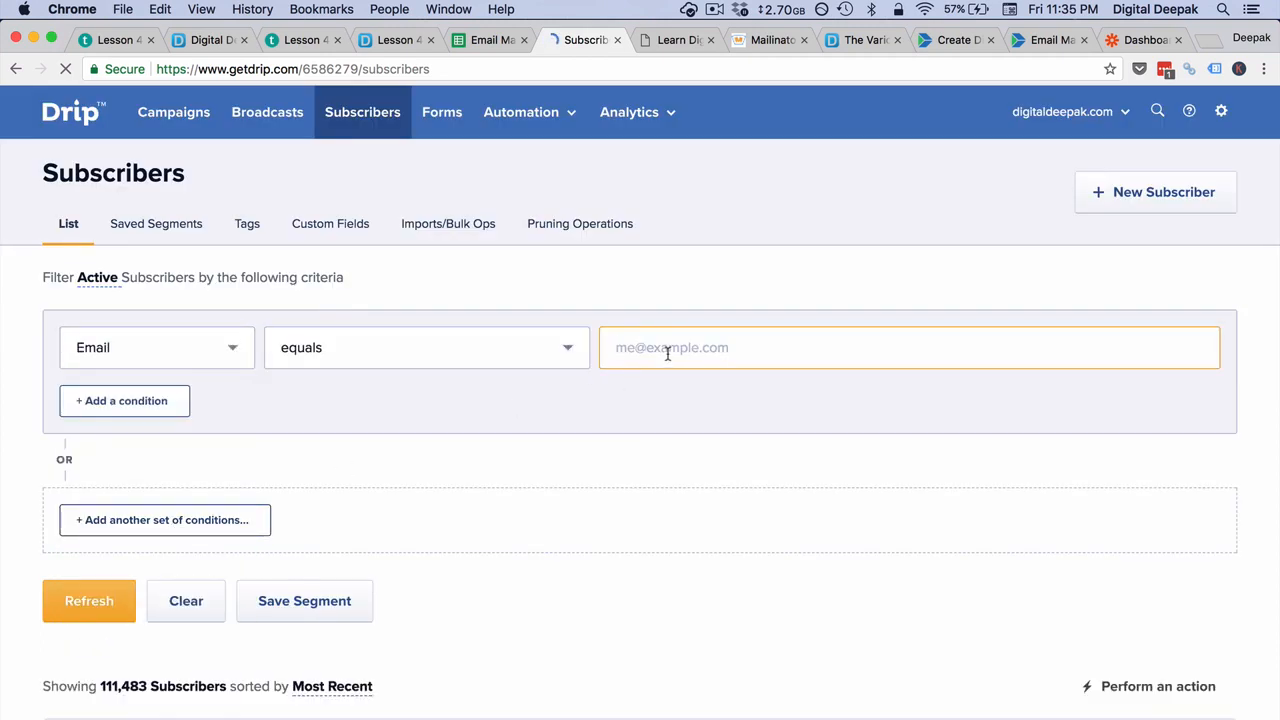
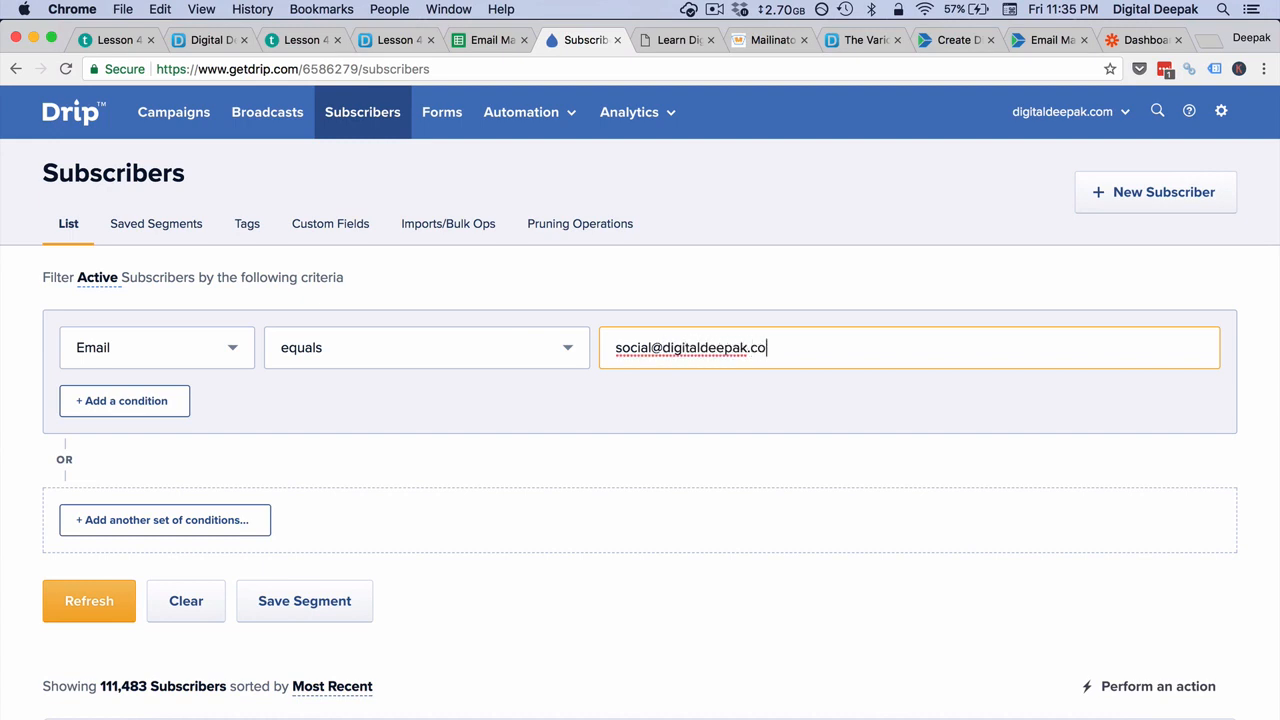
pyautogui.click(123, 601)
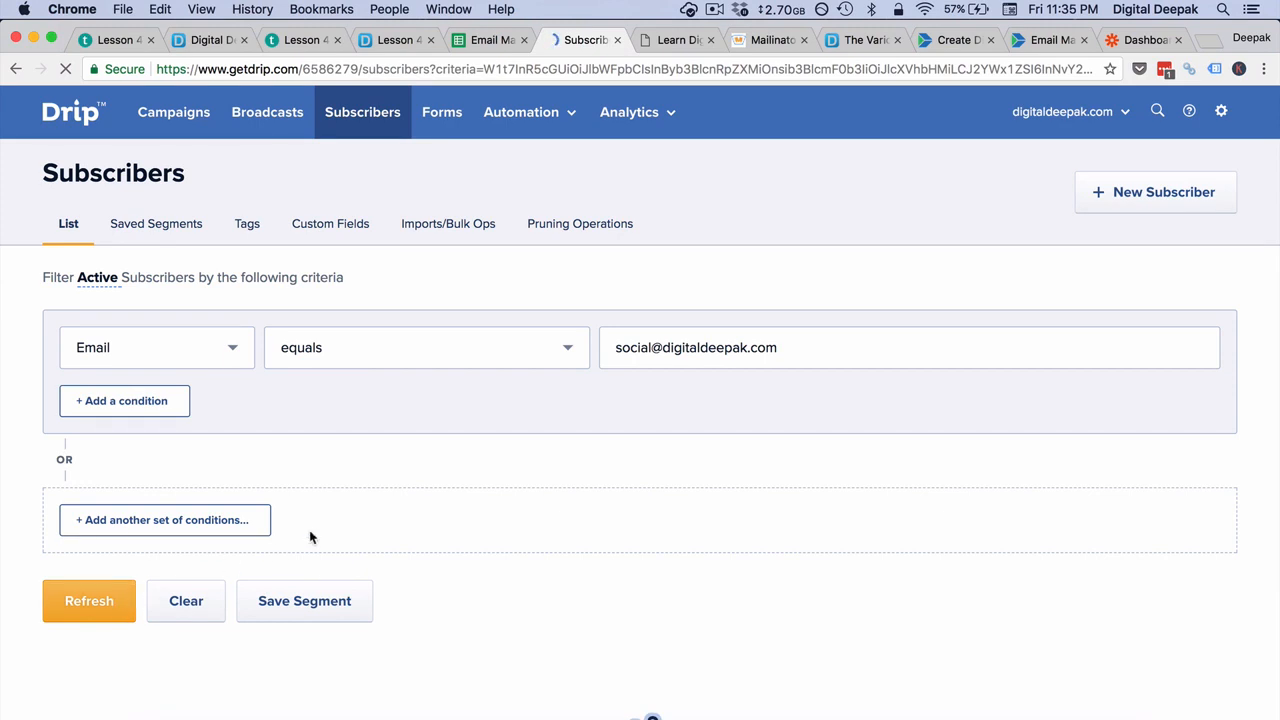
pyautogui.scroll(-5, 310, 537)
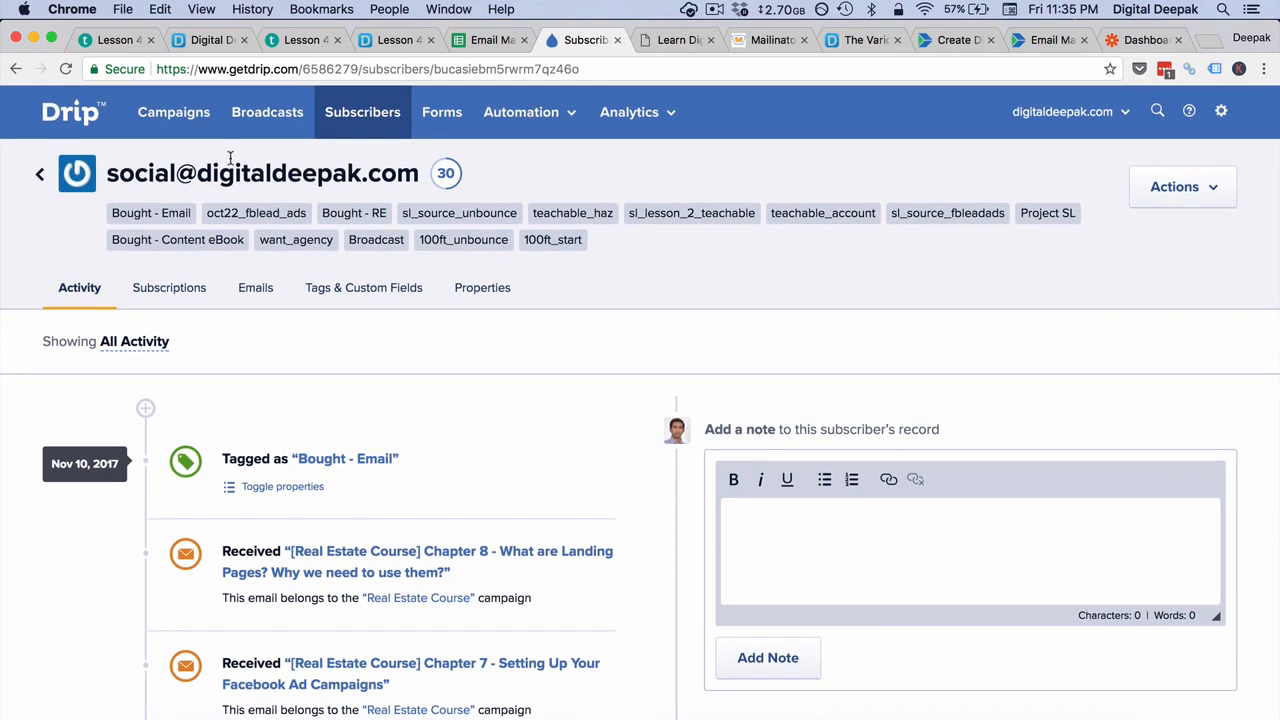
# Step: Create a new automation workflow named "Bought - Email"
pyautogui.click(552, 110)
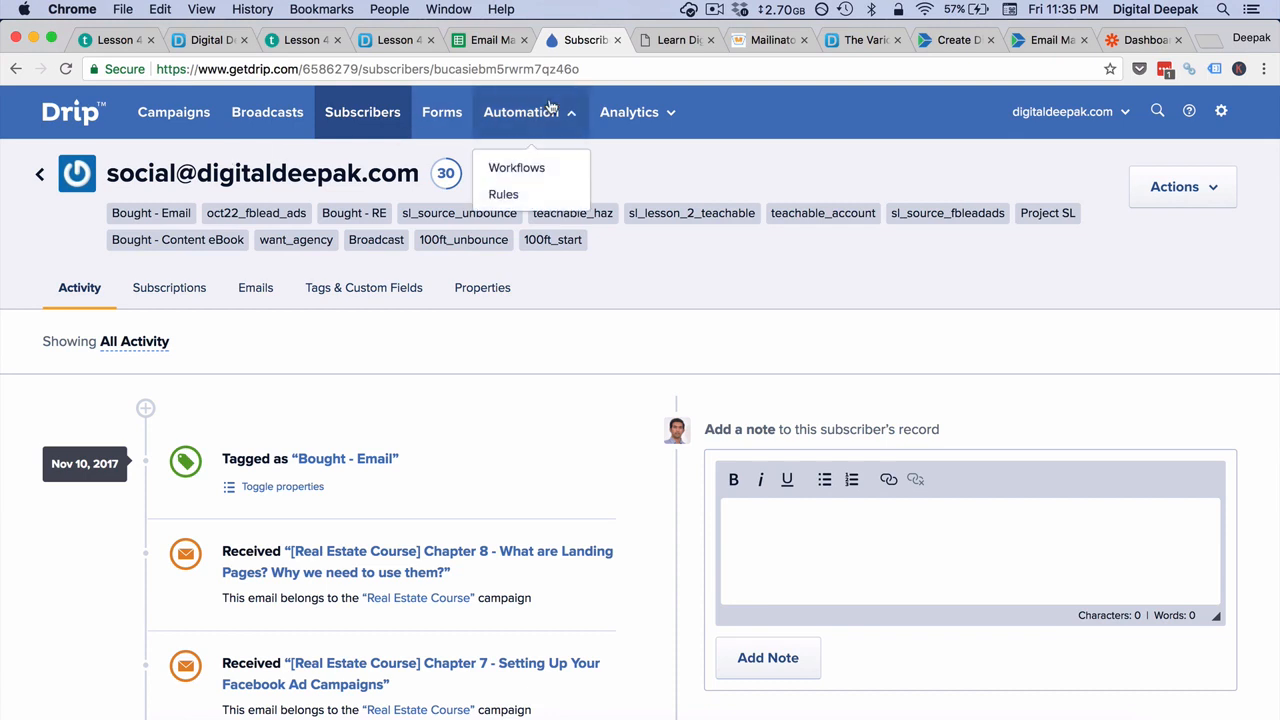
pyautogui.click(554, 168)
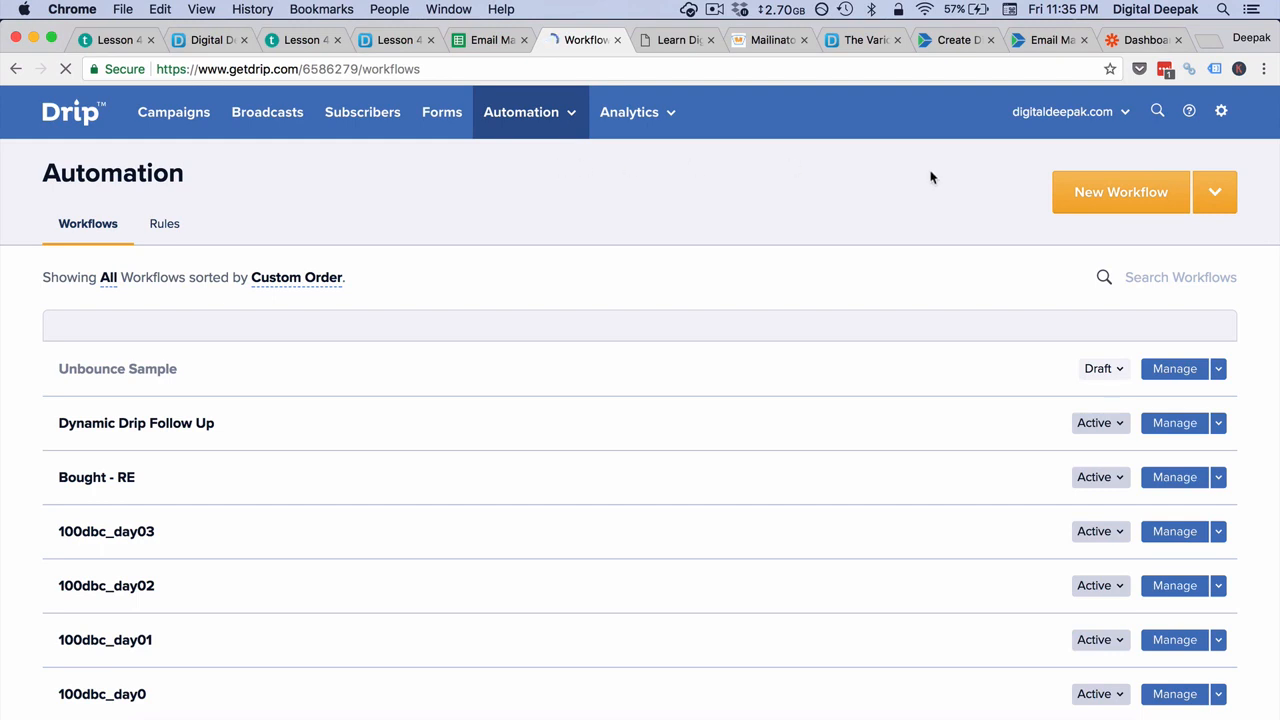
pyautogui.click(1096, 198)
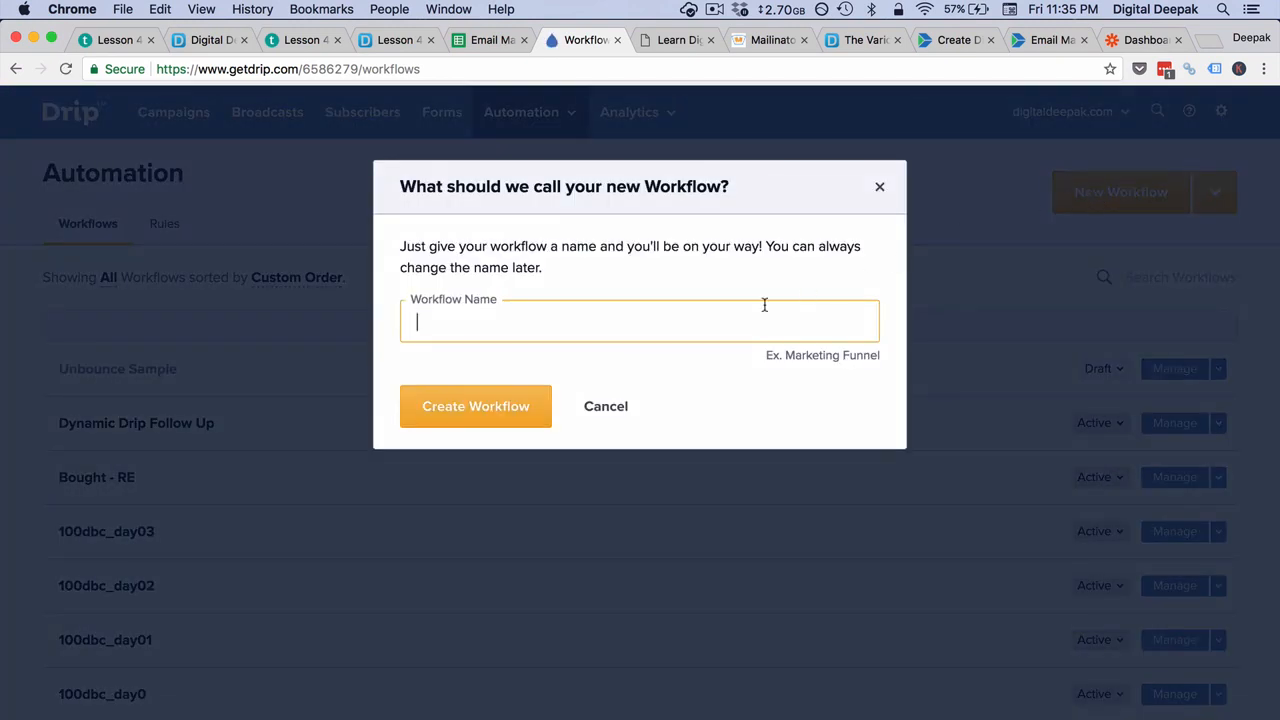
pyautogui.write('Bought - Email')
pyautogui.click(524, 406)
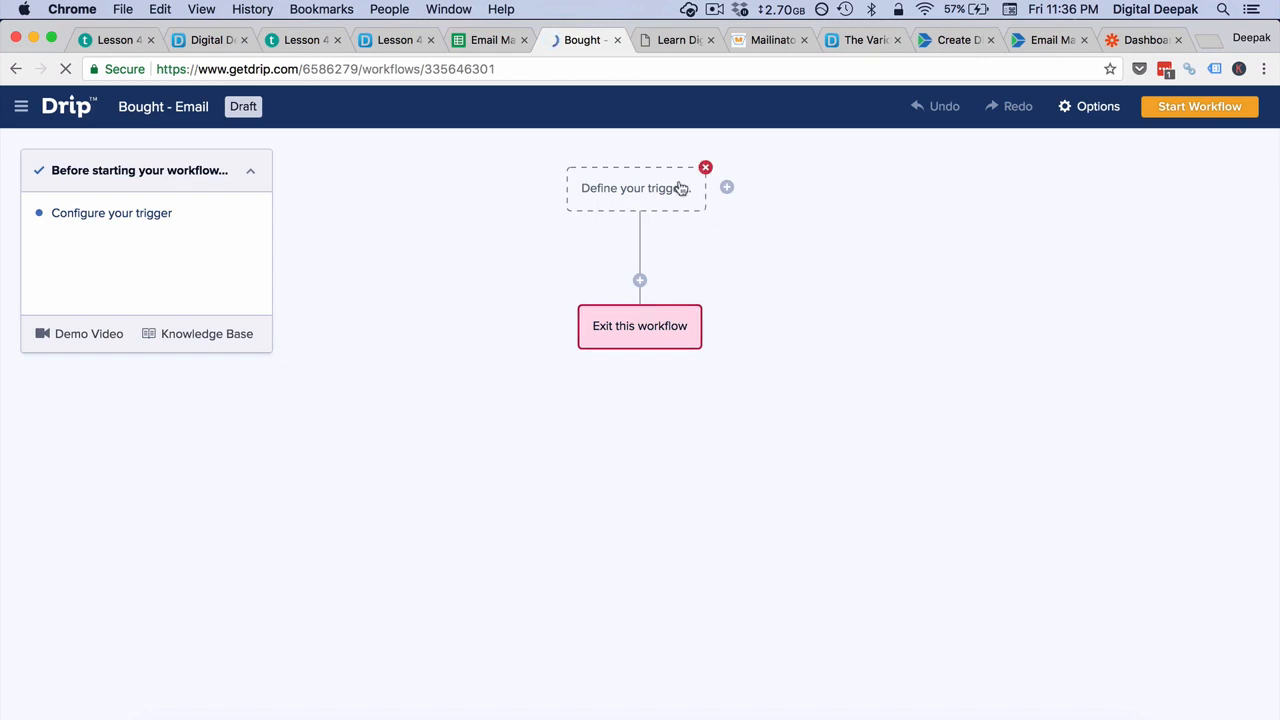
# Step: Set the workflow's trigger to Drip's "Applied a tag" event with the existing "Bought - Email" tag
pyautogui.click(680, 188)
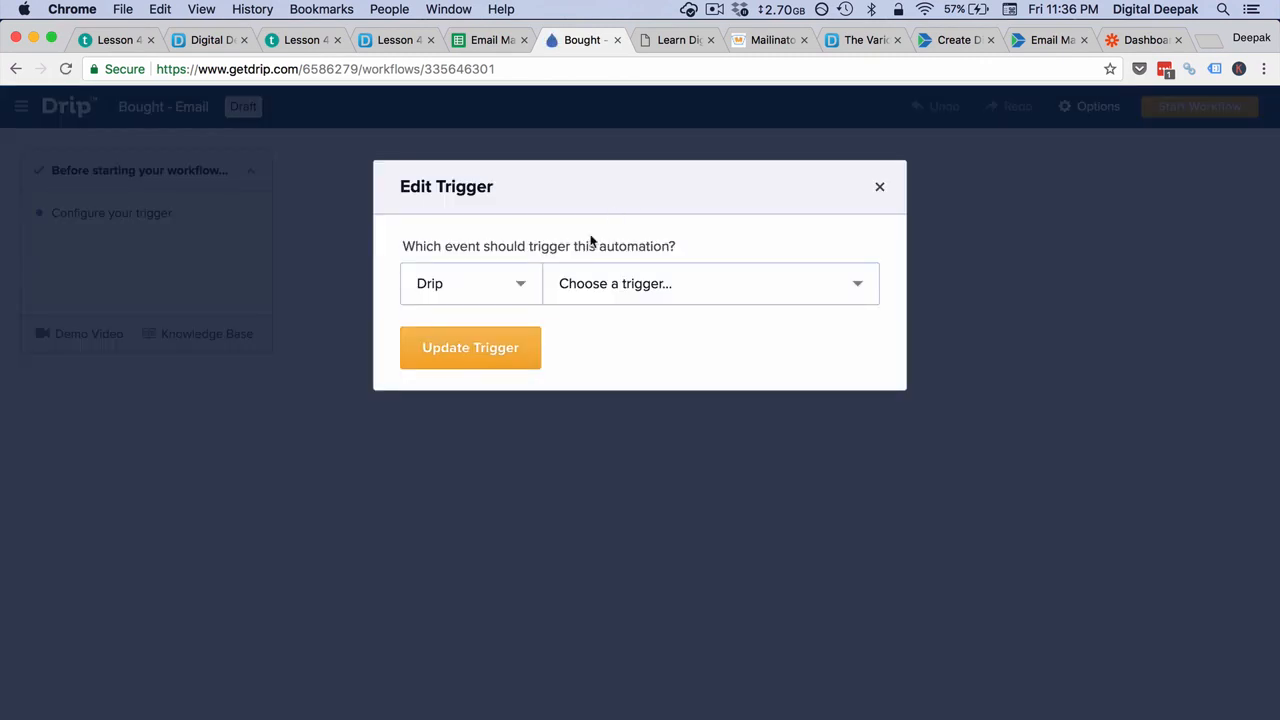
pyautogui.click(570, 284)
pyautogui.click(603, 350)
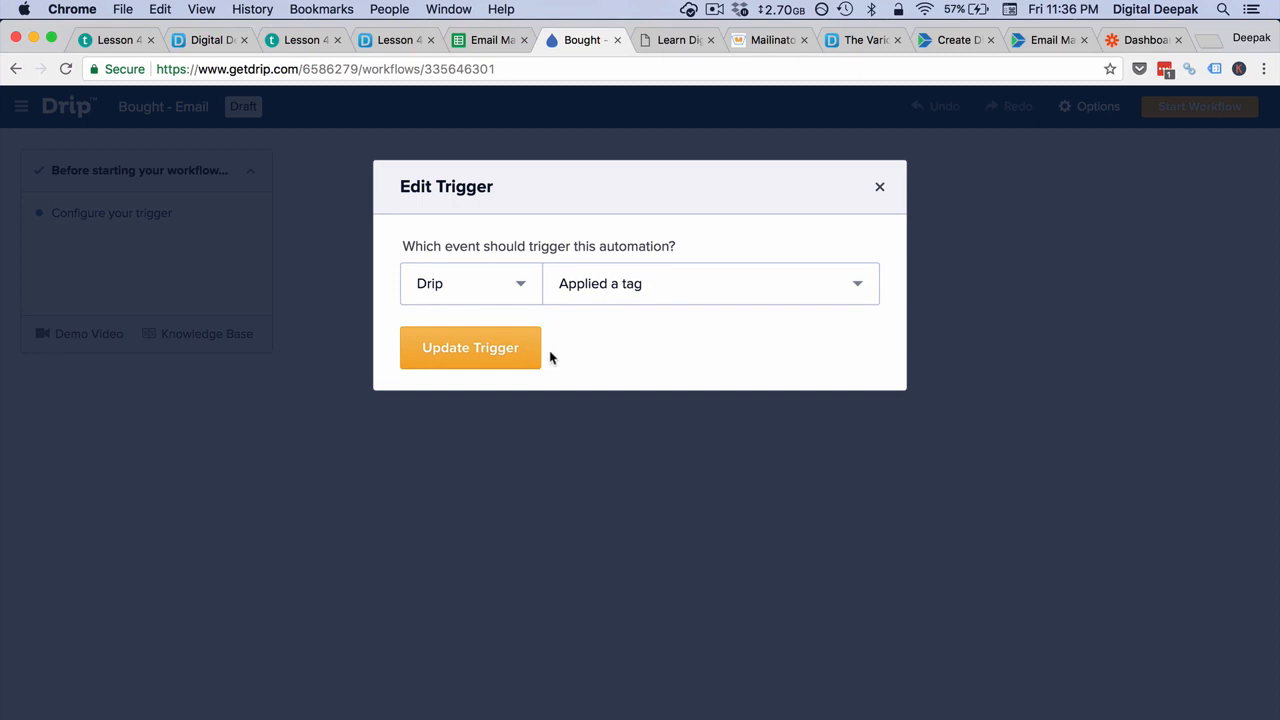
pyautogui.click(536, 377)
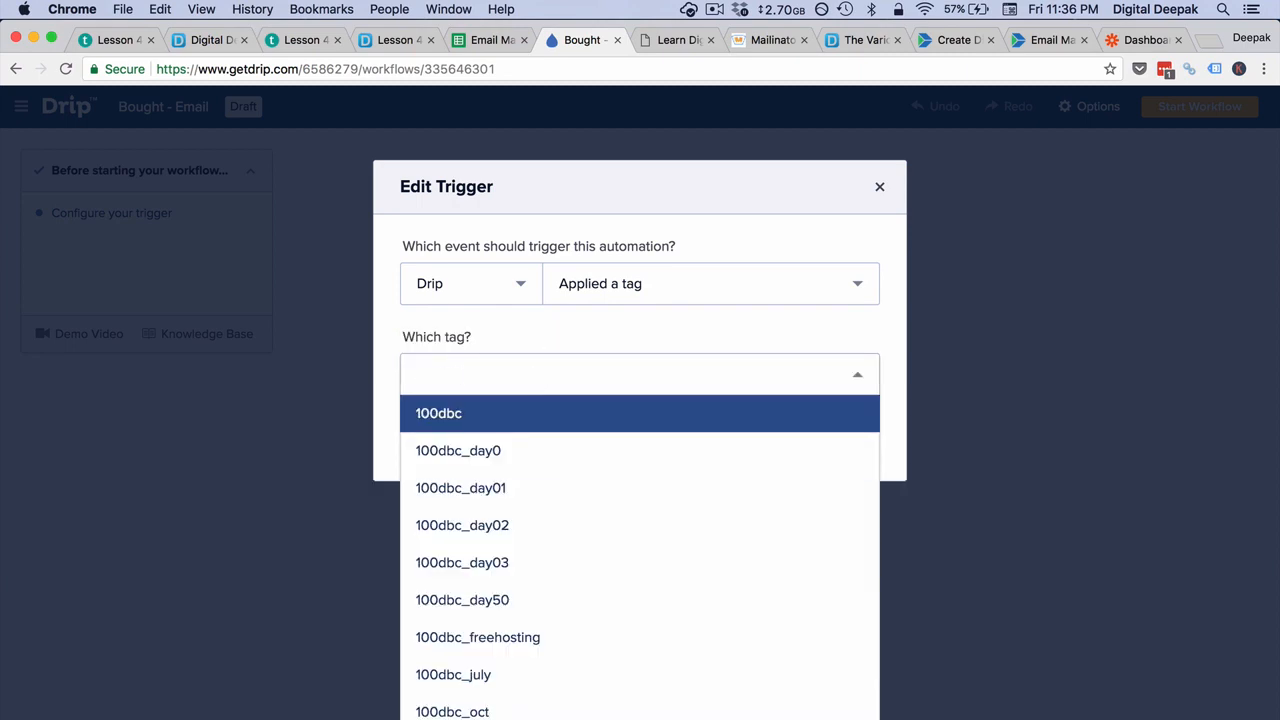
pyautogui.write('Bought ')
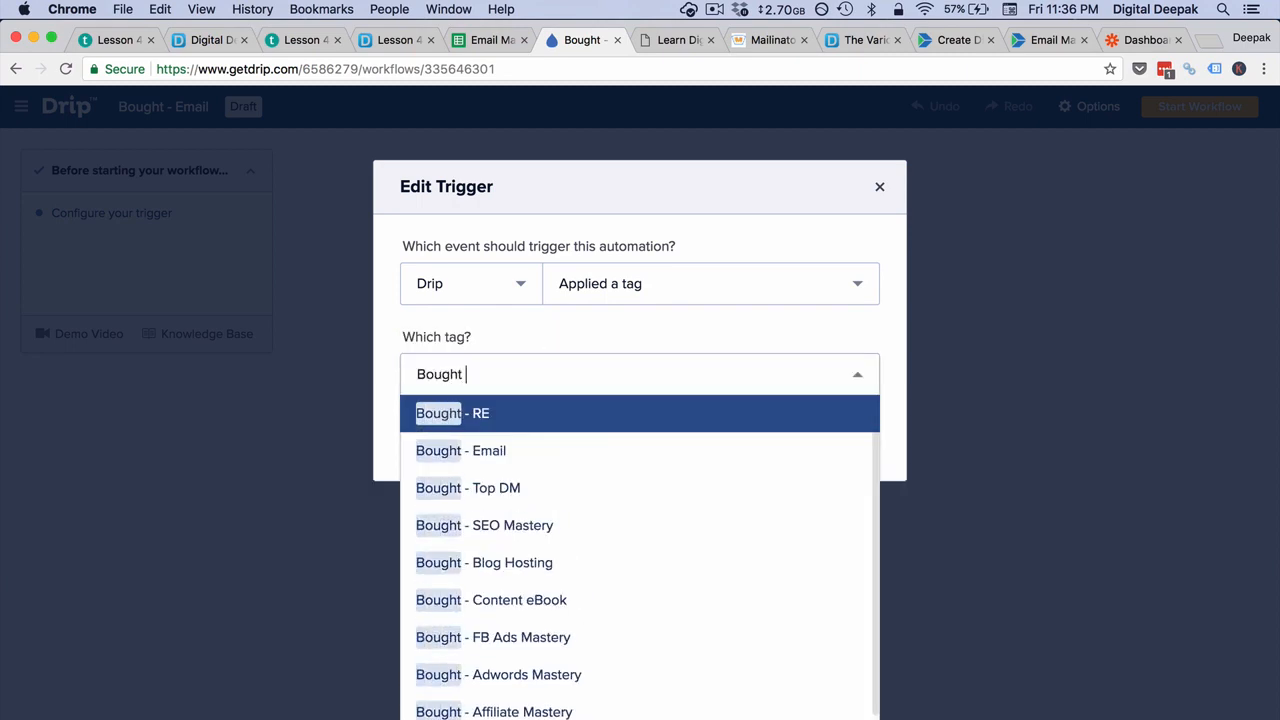
pyautogui.write('- Email')
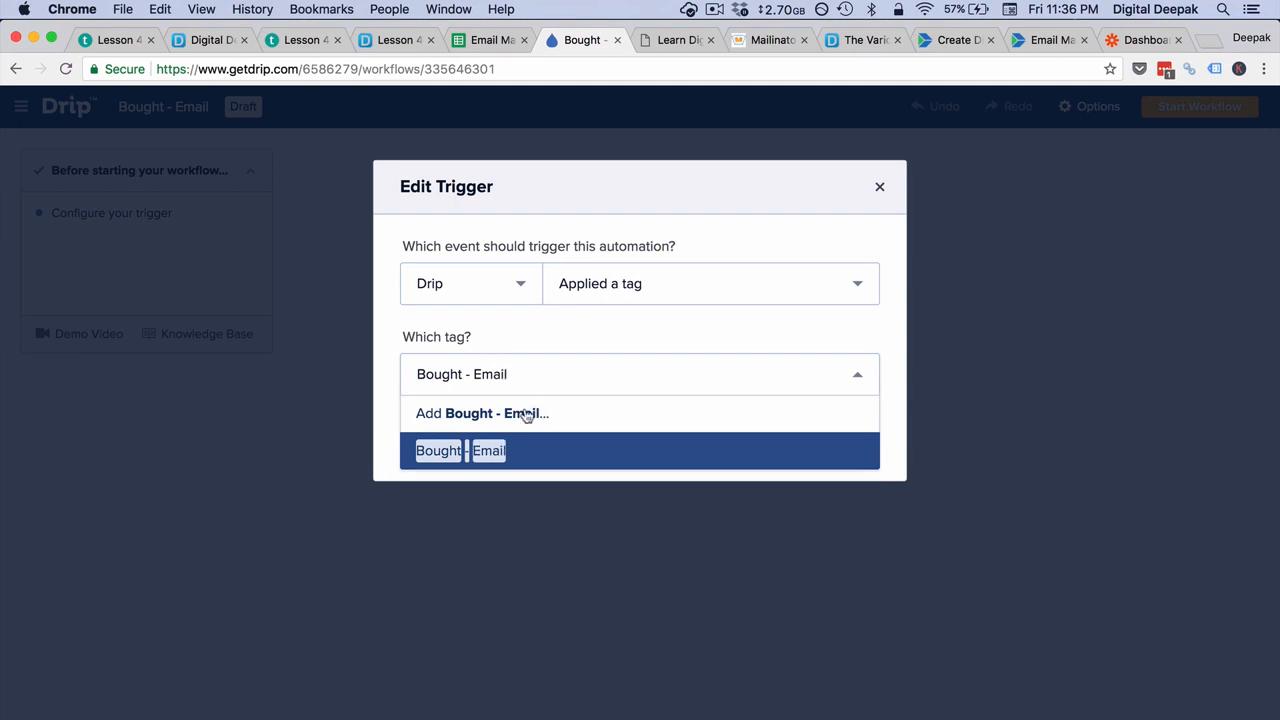
pyautogui.click(537, 462)
pyautogui.click(497, 449)
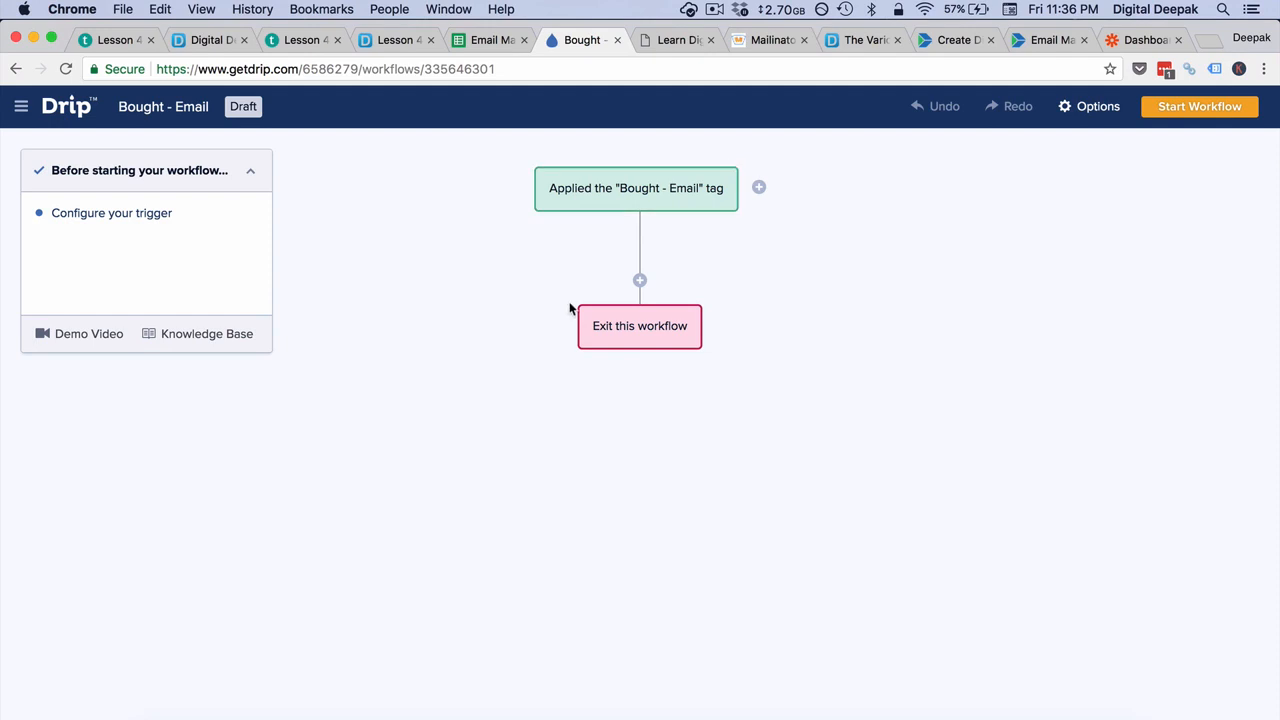
# Step: Add an action to the workflow after the trigger that sends a one-off email, and open its email settings
pyautogui.click(639, 283)
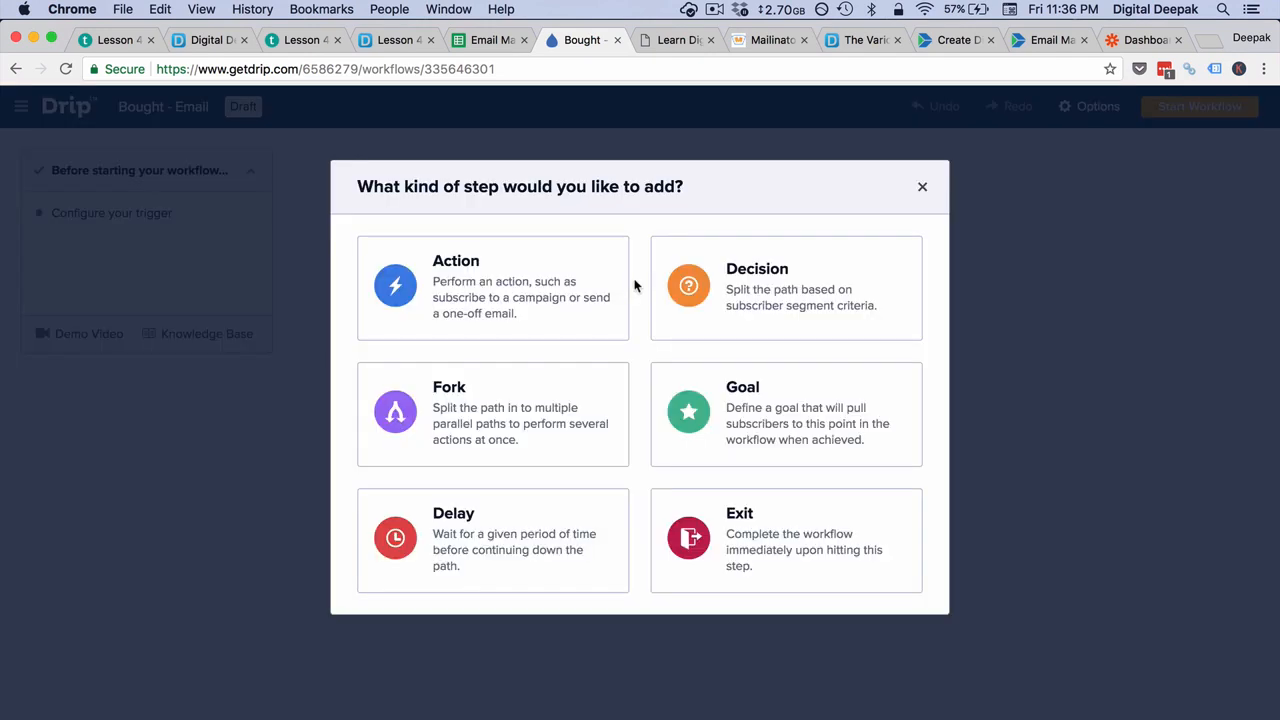
pyautogui.click(504, 285)
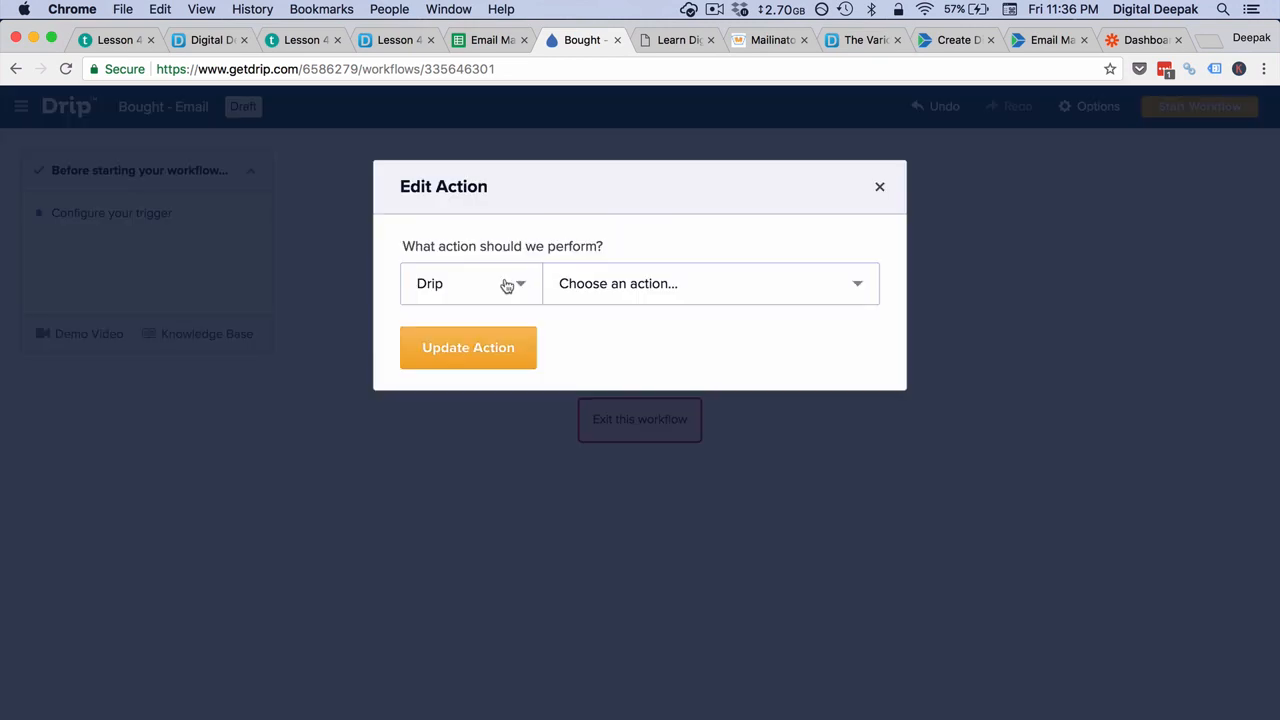
pyautogui.click(640, 284)
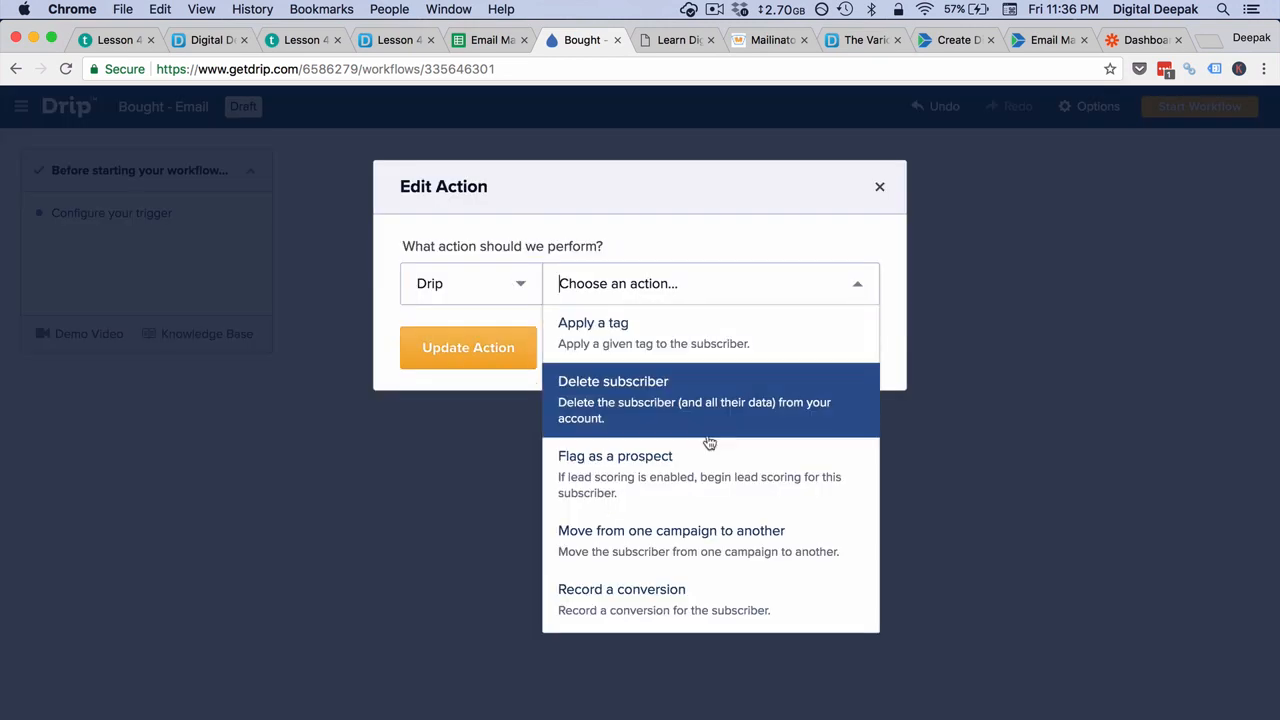
pyautogui.scroll(-5, 709, 443)
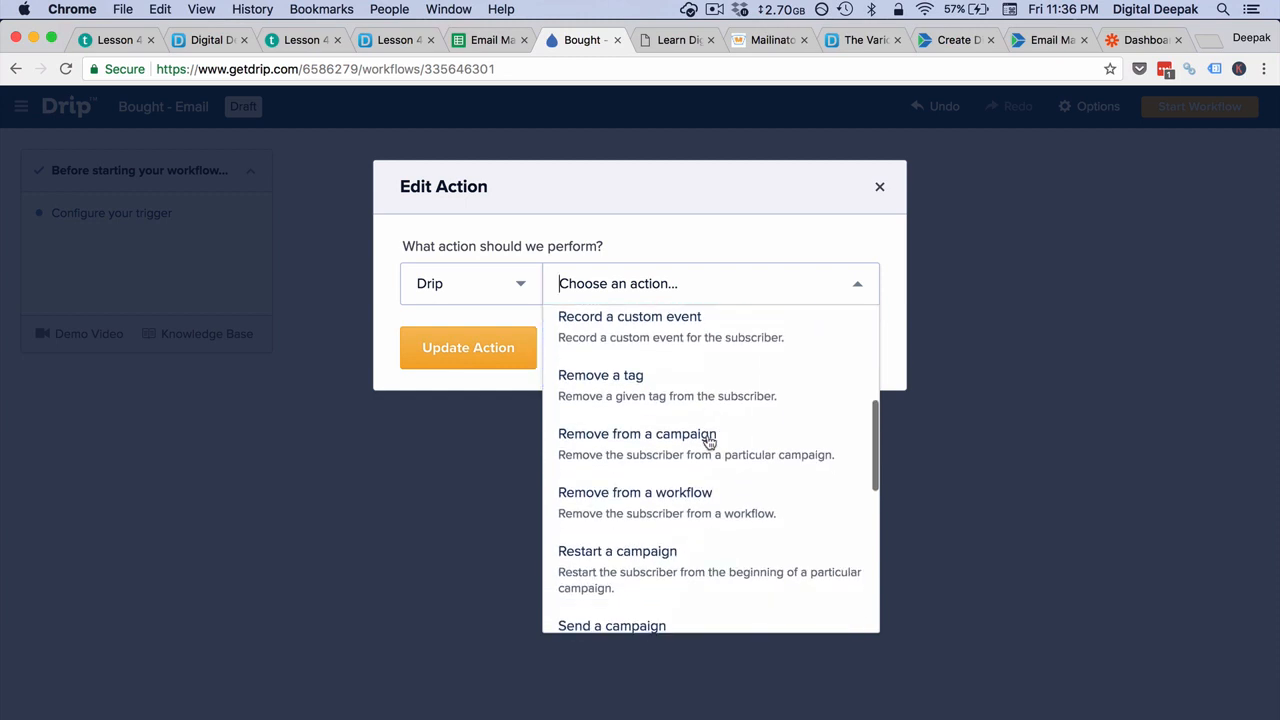
pyautogui.scroll(-4, 709, 443)
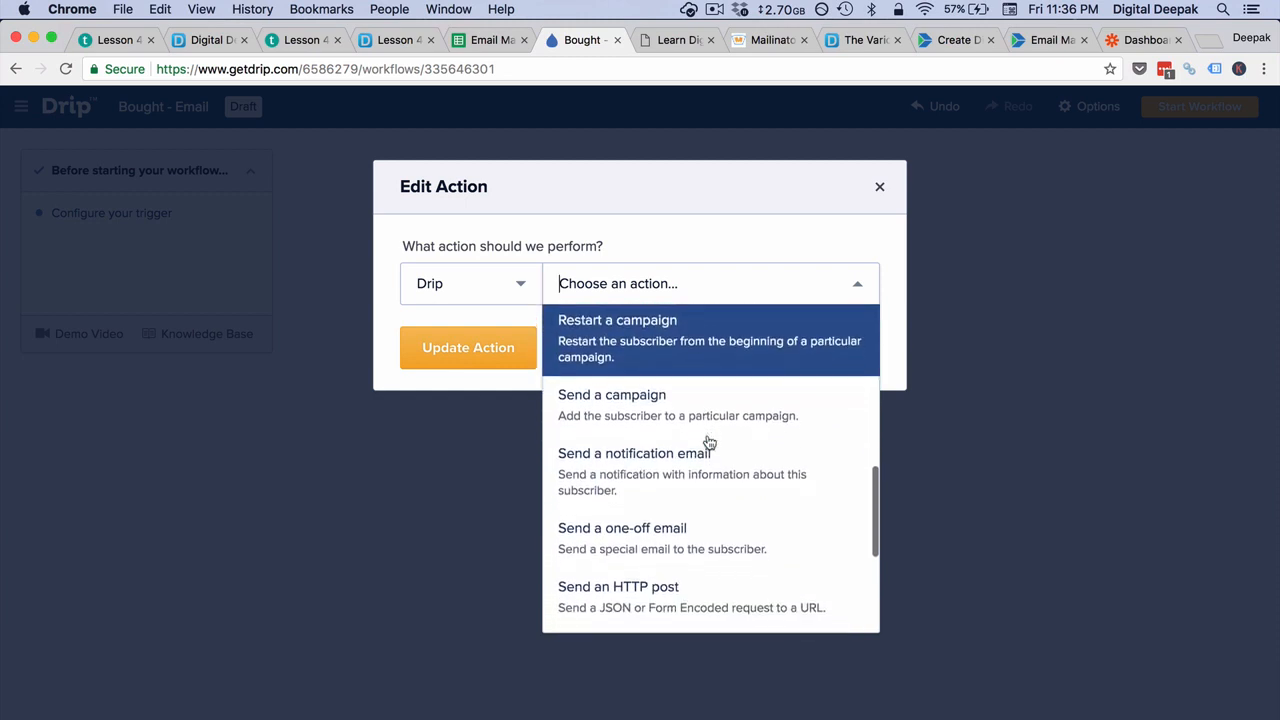
pyautogui.scroll(-2, 709, 443)
pyautogui.click(707, 440)
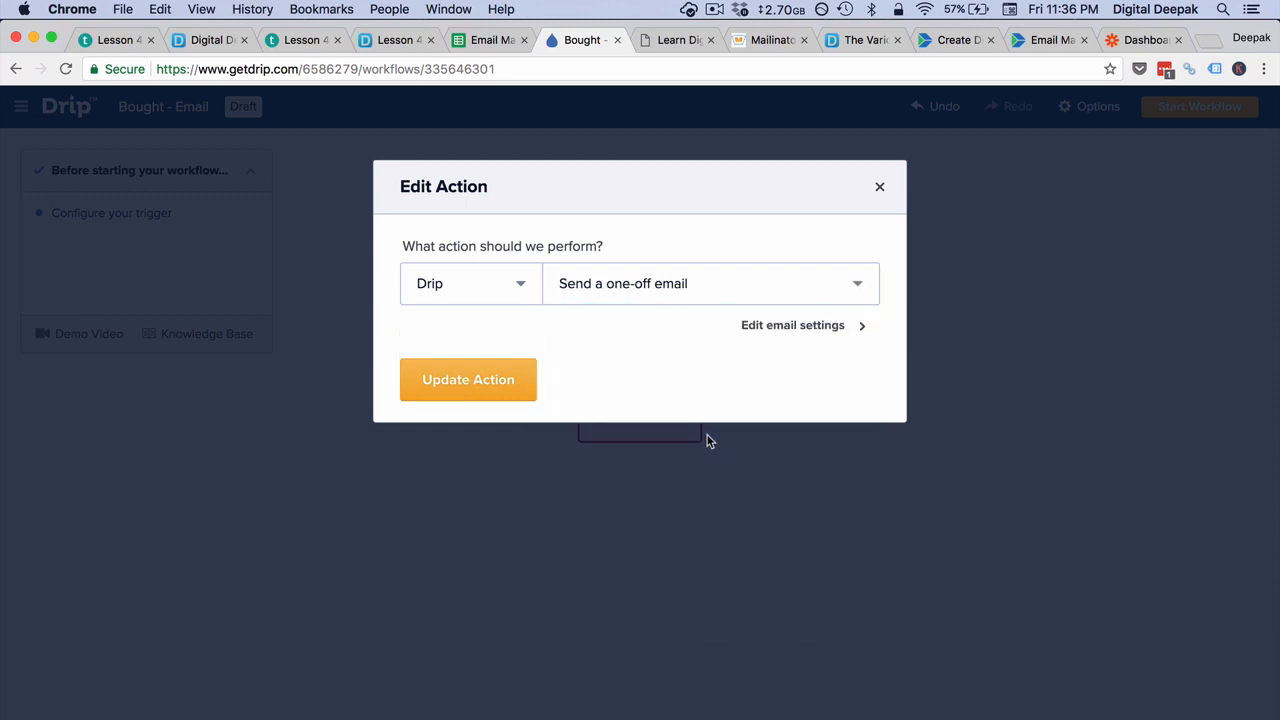
pyautogui.click(786, 330)
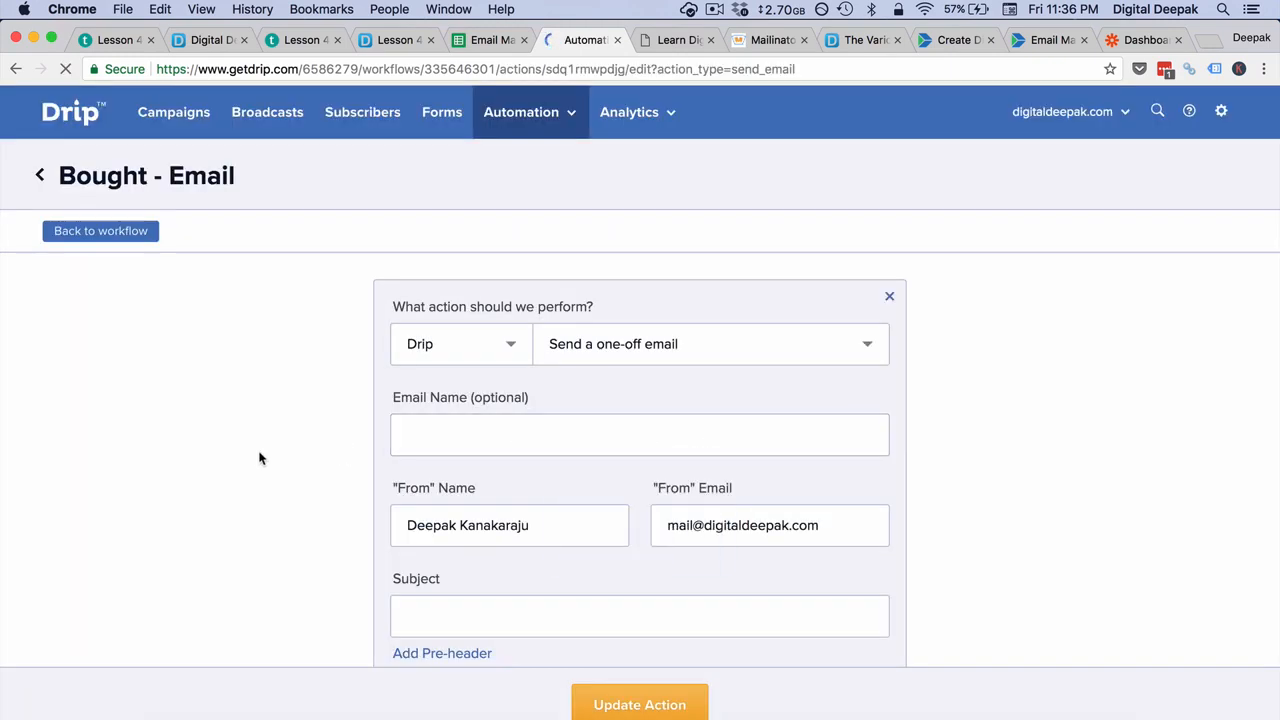
# Step: Write the email with subject "Thank you for Investing in the Email Marketing Mastery Course" and a body greeting {{ subscriber.first_name }} with a linked "Click Here to Access the Course on my LMS"
pyautogui.scroll(-3, 260, 457)
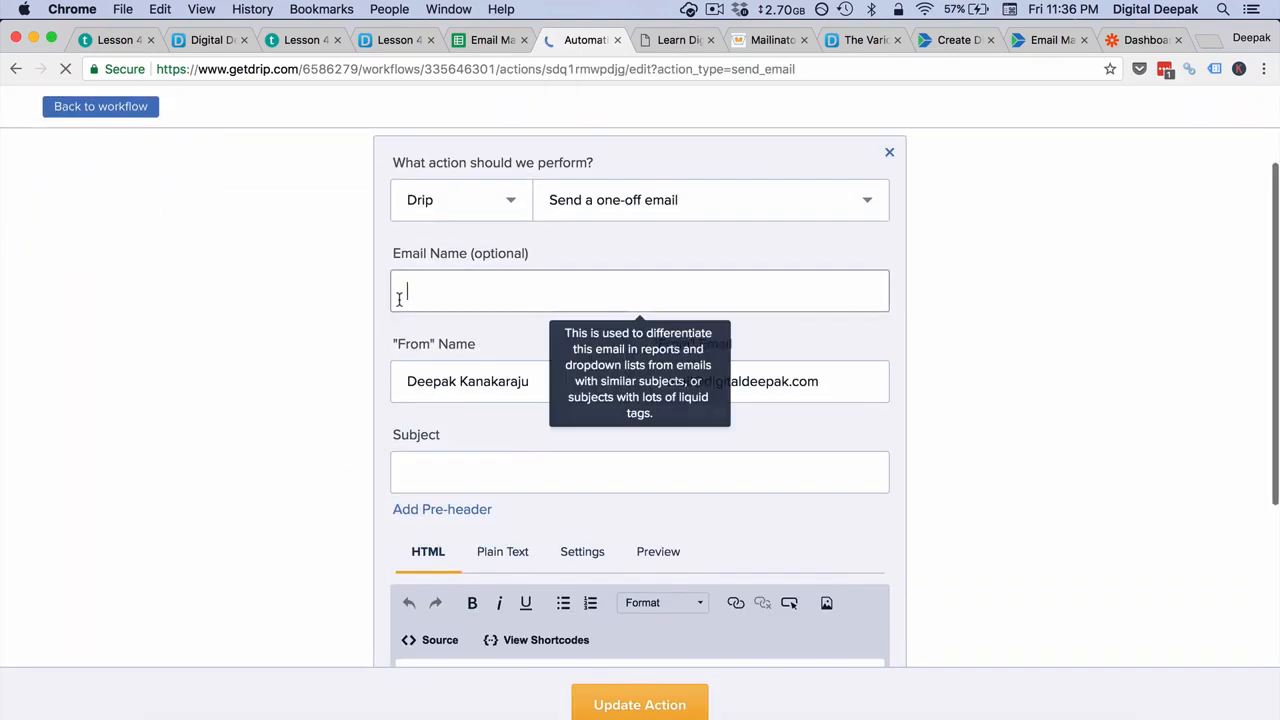
pyautogui.click(399, 296)
pyautogui.click(419, 481)
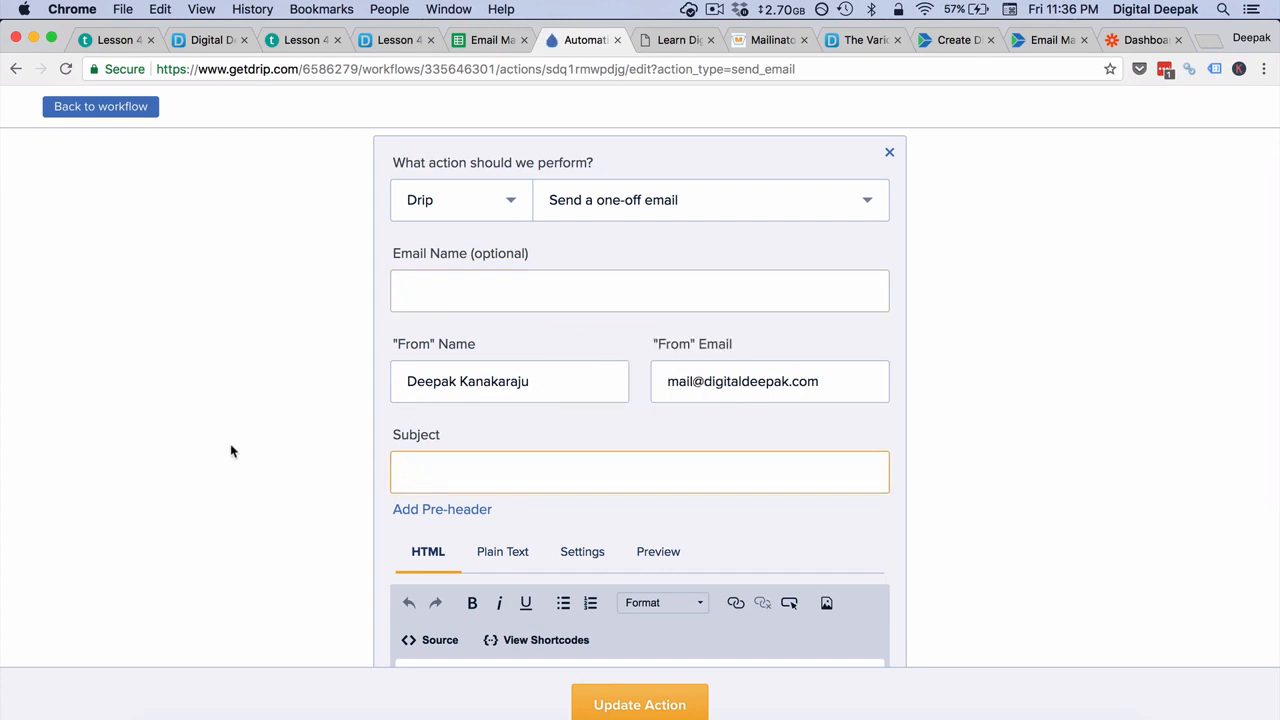
pyautogui.scroll(-4, 231, 449)
pyautogui.click(467, 504)
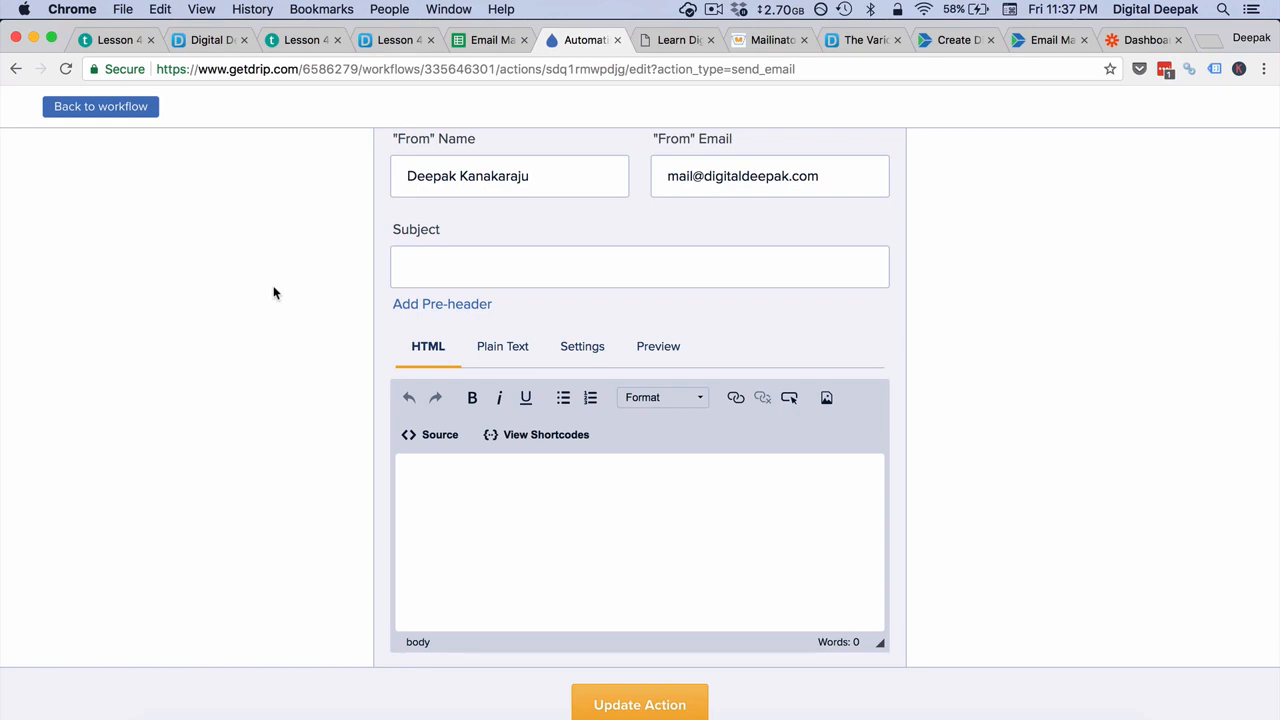
pyautogui.scroll(1, 275, 292)
pyautogui.click(426, 289)
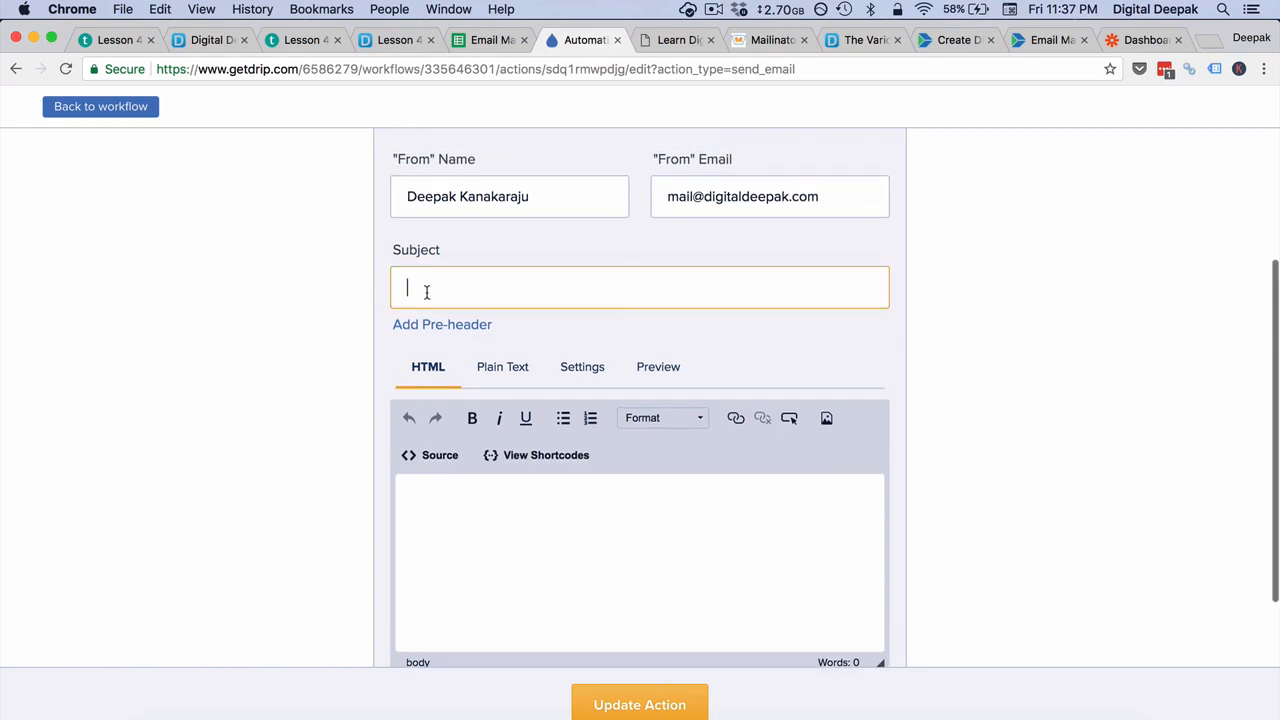
pyautogui.click(456, 501)
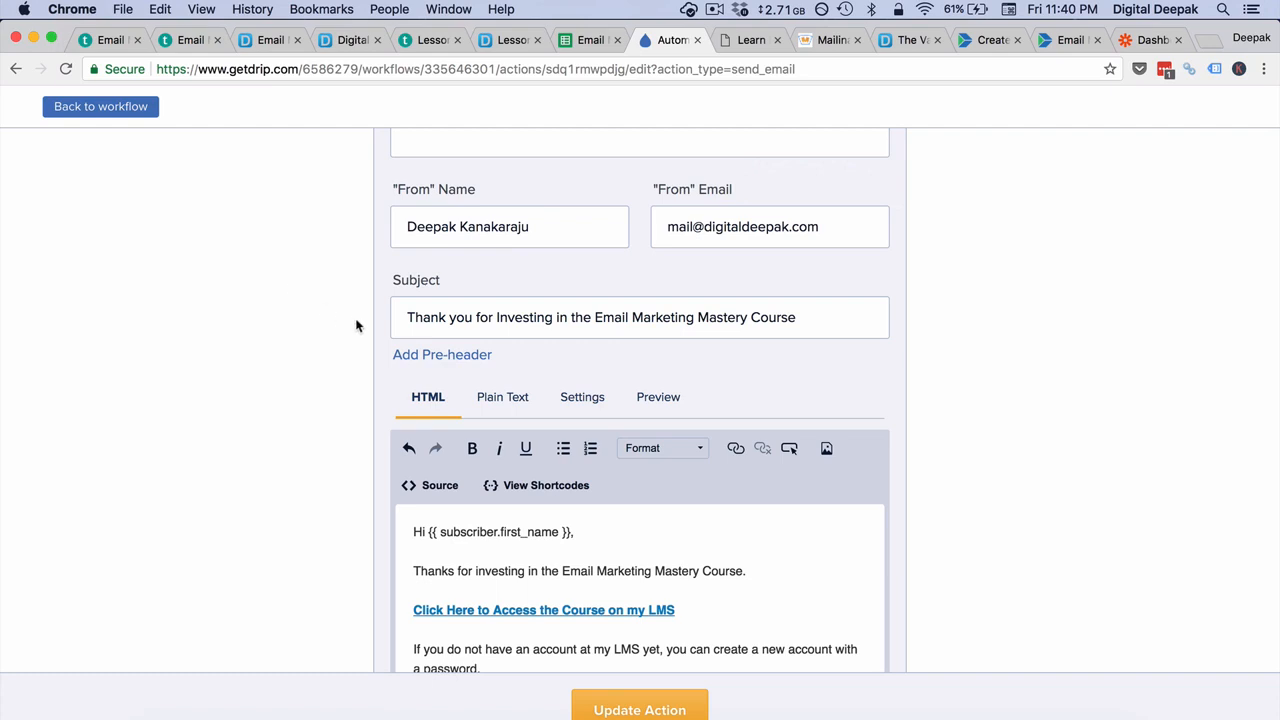
# Step: Enlarge the email body editor and look through the message down to the sign-off
pyautogui.scroll(-3, 357, 323)
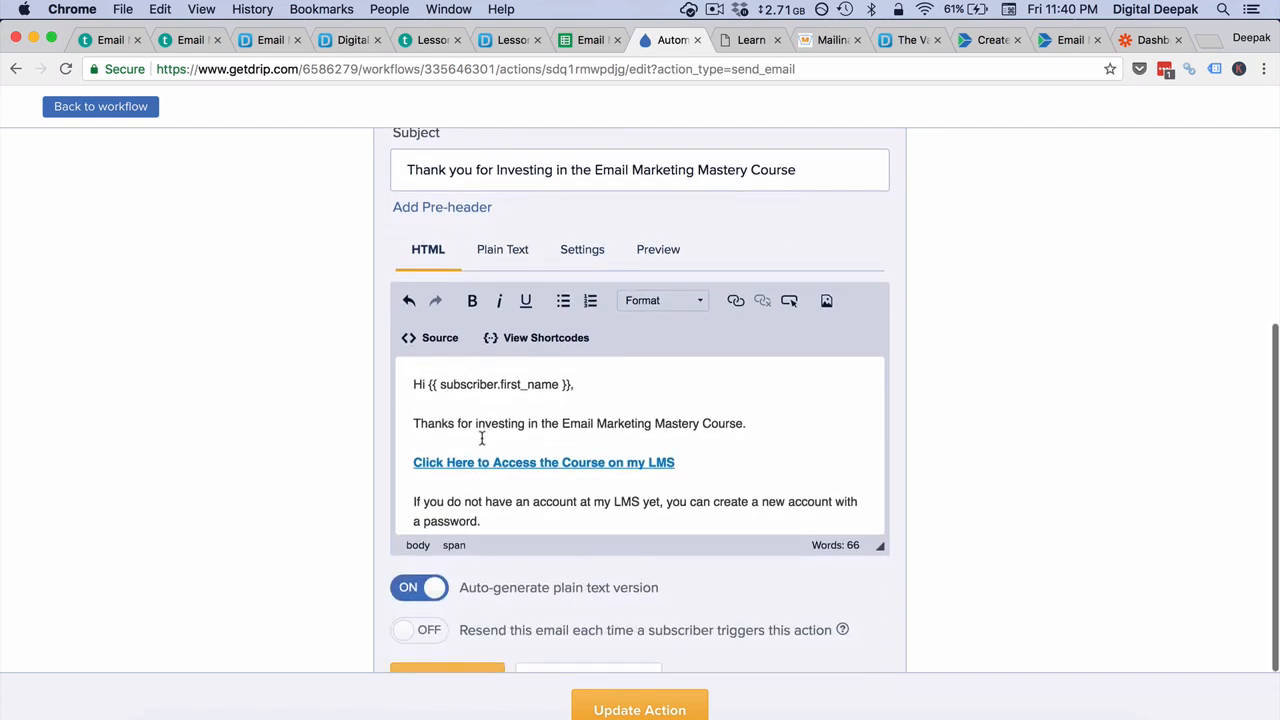
pyautogui.moveTo(881, 545); pyautogui.dragTo(883, 666)
pyautogui.scroll(-1, 751, 575)
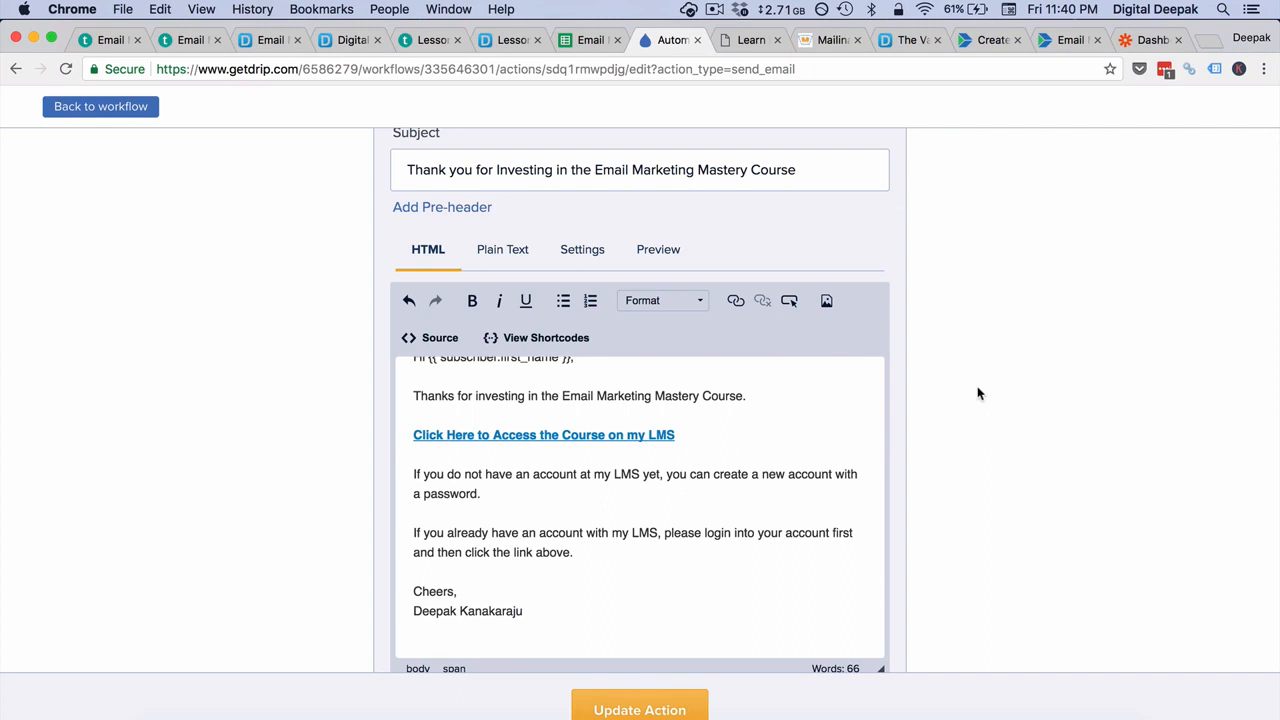
# Step: Set the email's primary purpose to Transactional/relationship and confirm that the message is transactional
pyautogui.click(590, 260)
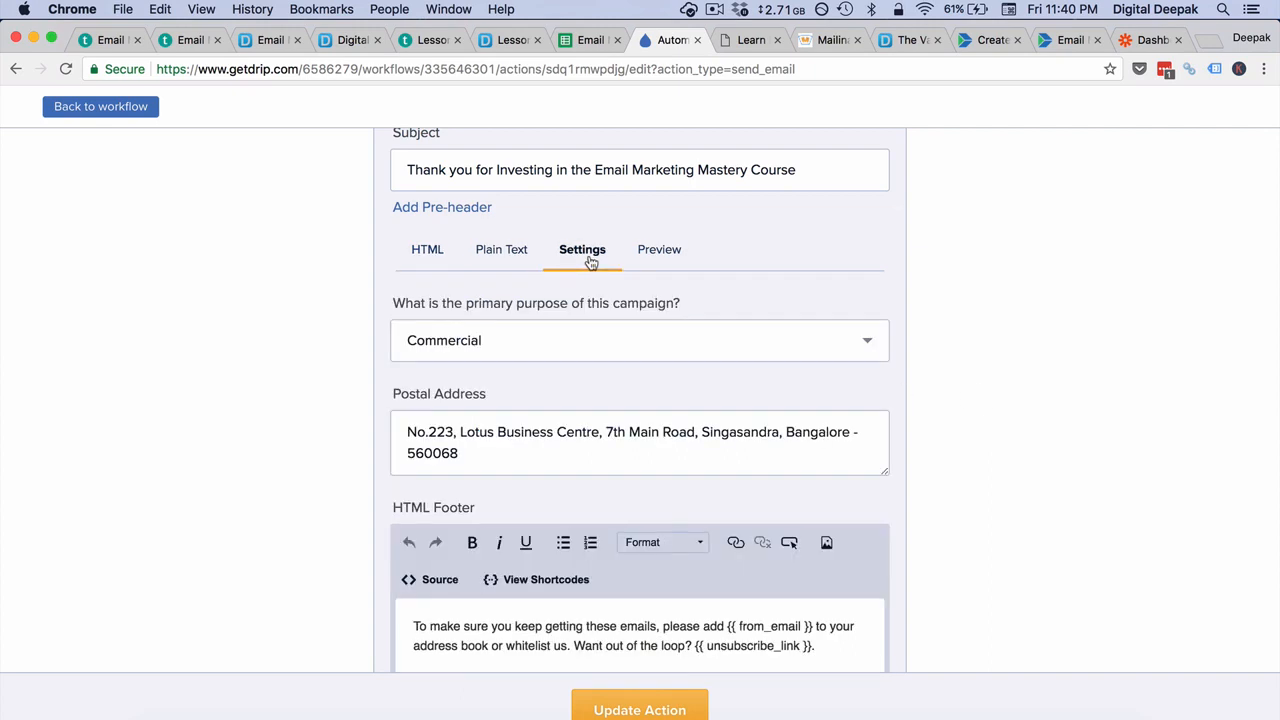
pyautogui.click(617, 343)
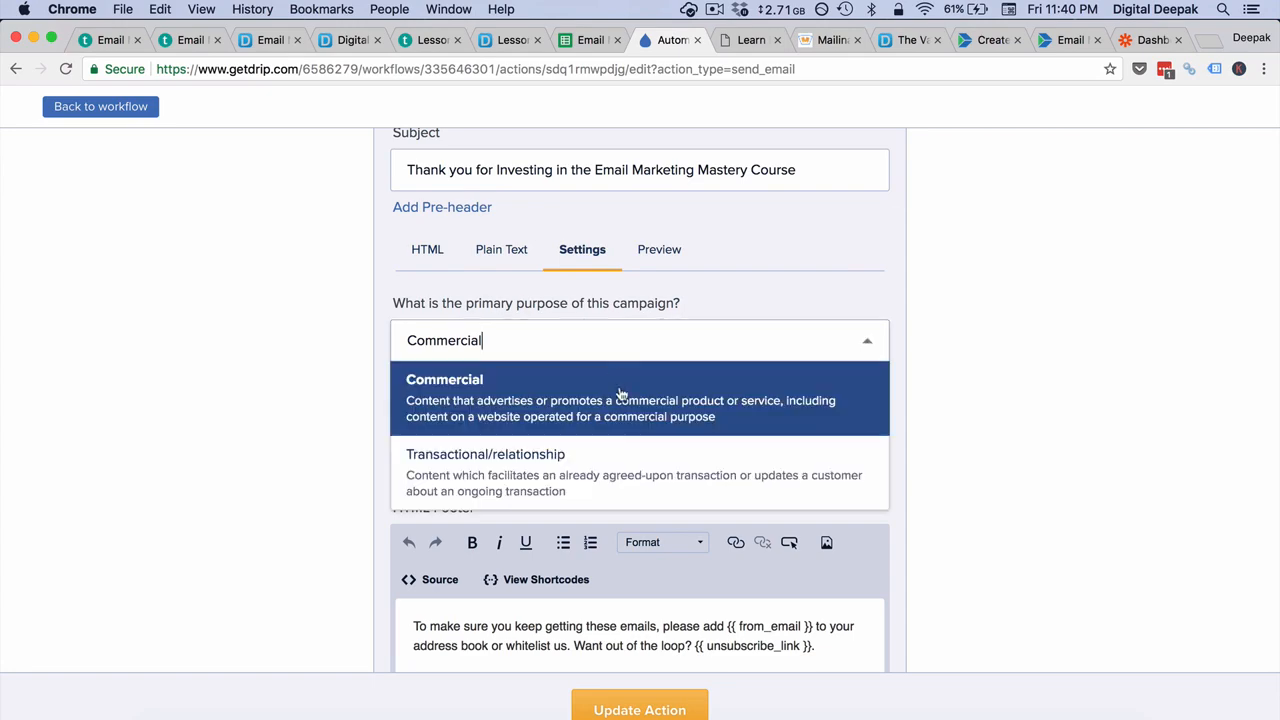
pyautogui.click(614, 475)
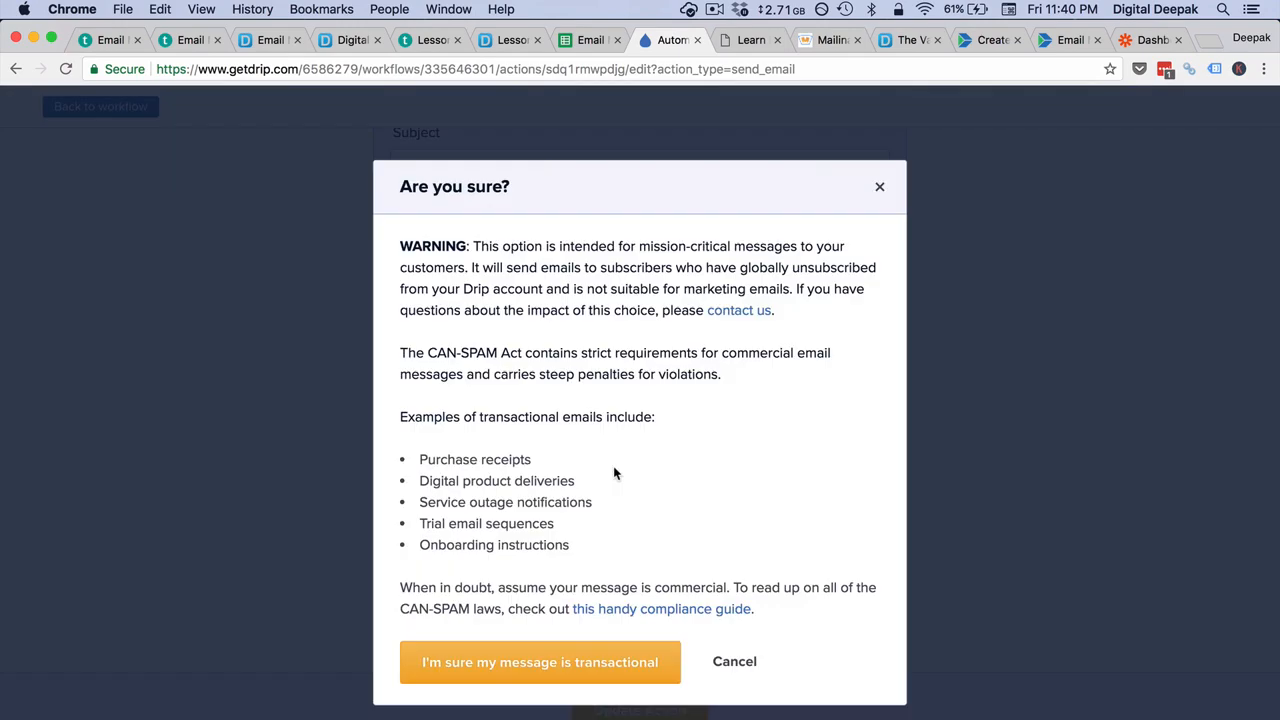
pyautogui.click(588, 660)
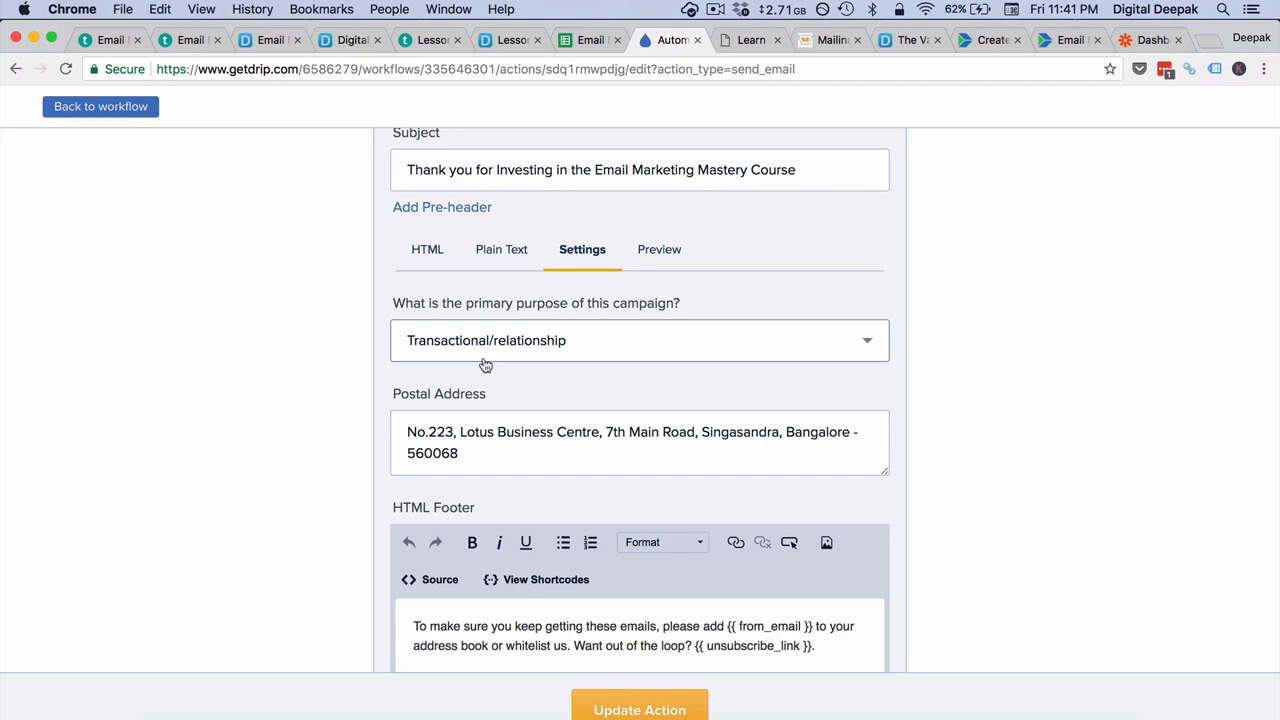
# Step: Recheck the email's HTML body, save the one-off email action and start the "Bought - Email" workflow
pyautogui.click(431, 261)
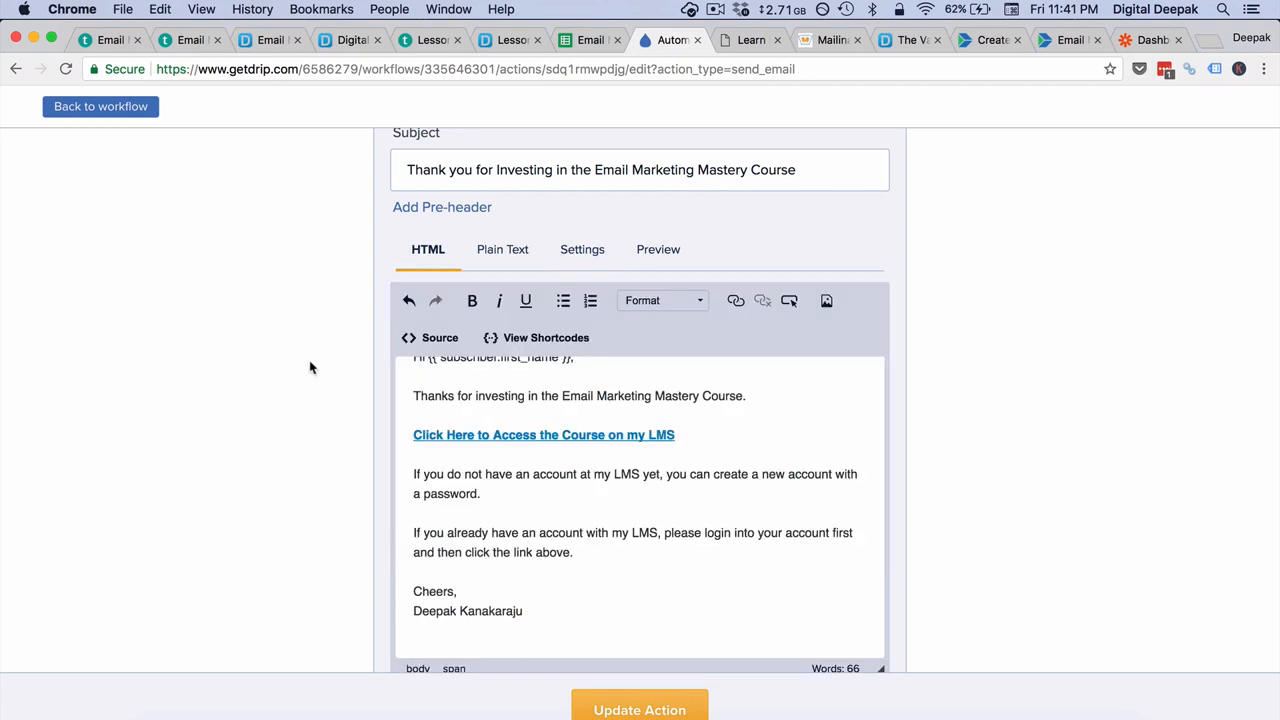
pyautogui.scroll(-1, 564, 485)
pyautogui.scroll(-2, 564, 485)
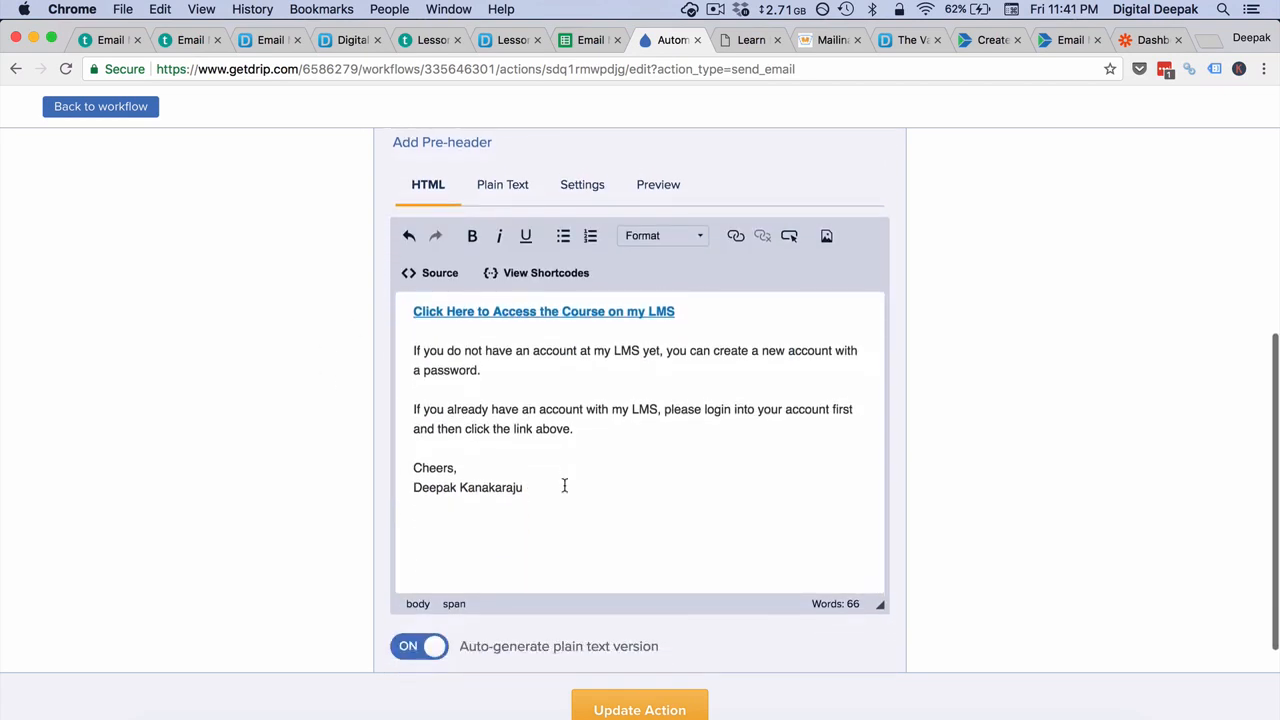
pyautogui.scroll(4, 564, 485)
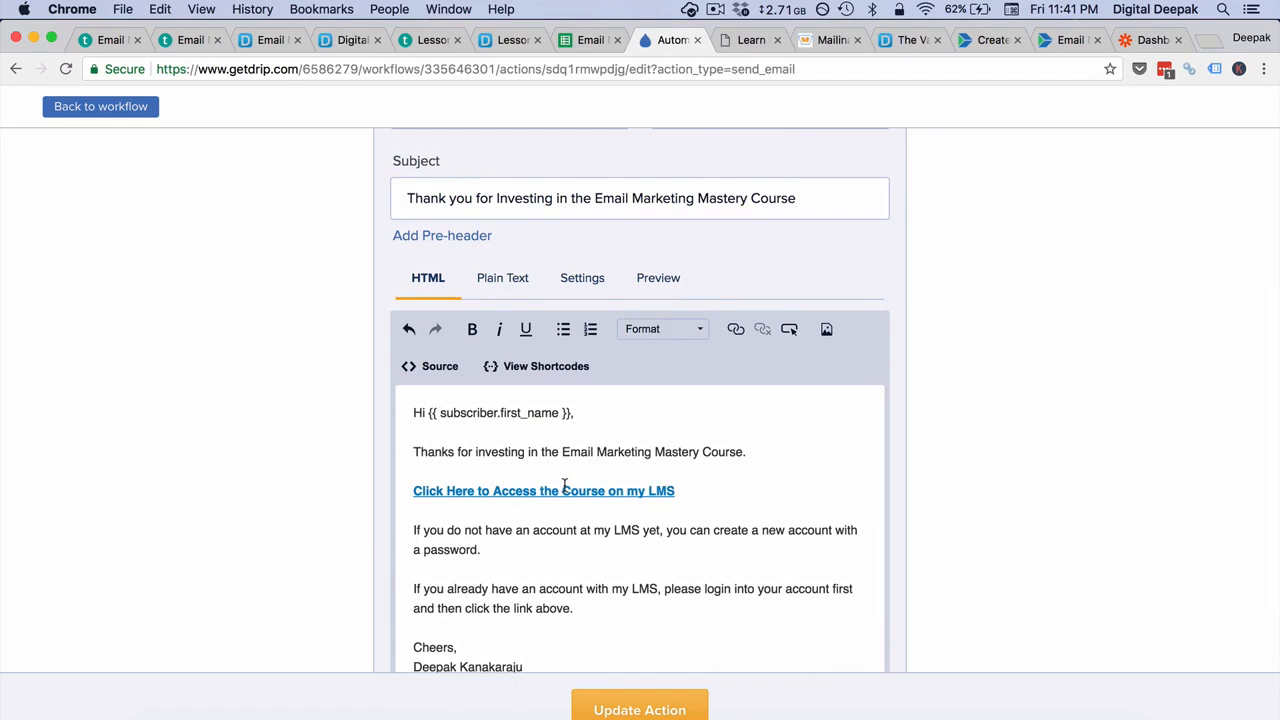
pyautogui.scroll(-3, 351, 488)
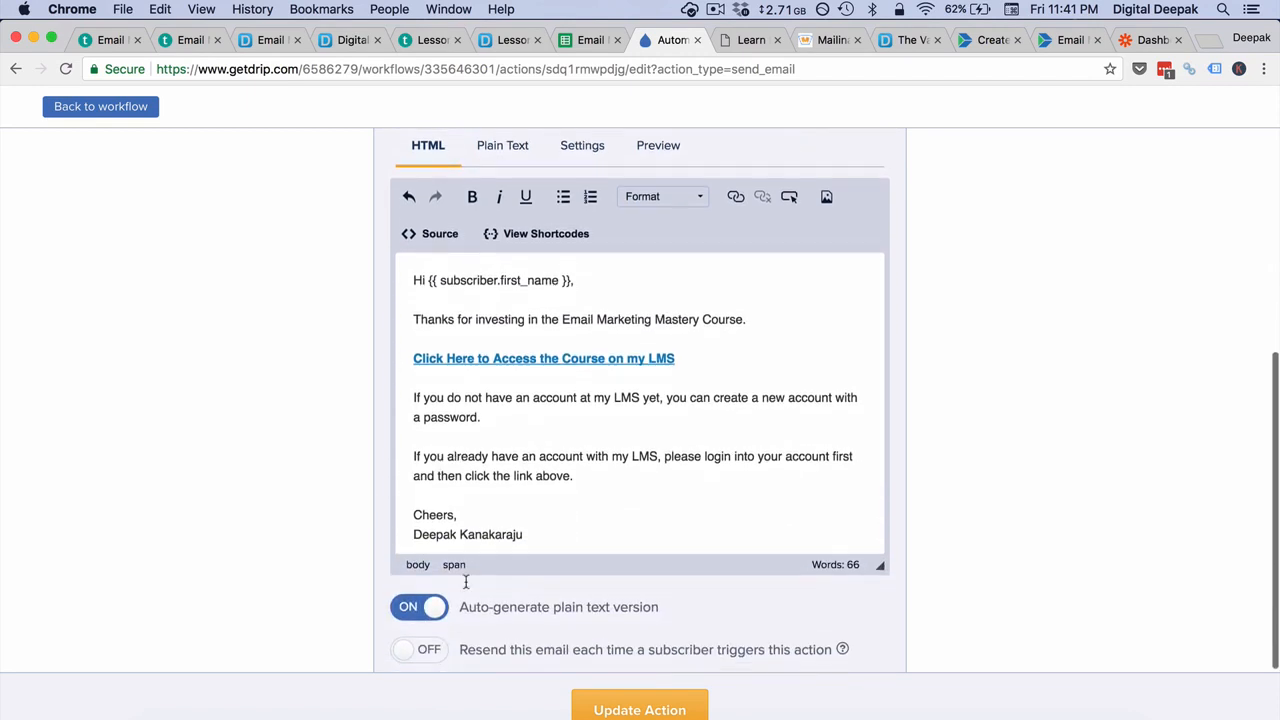
pyautogui.click(639, 708)
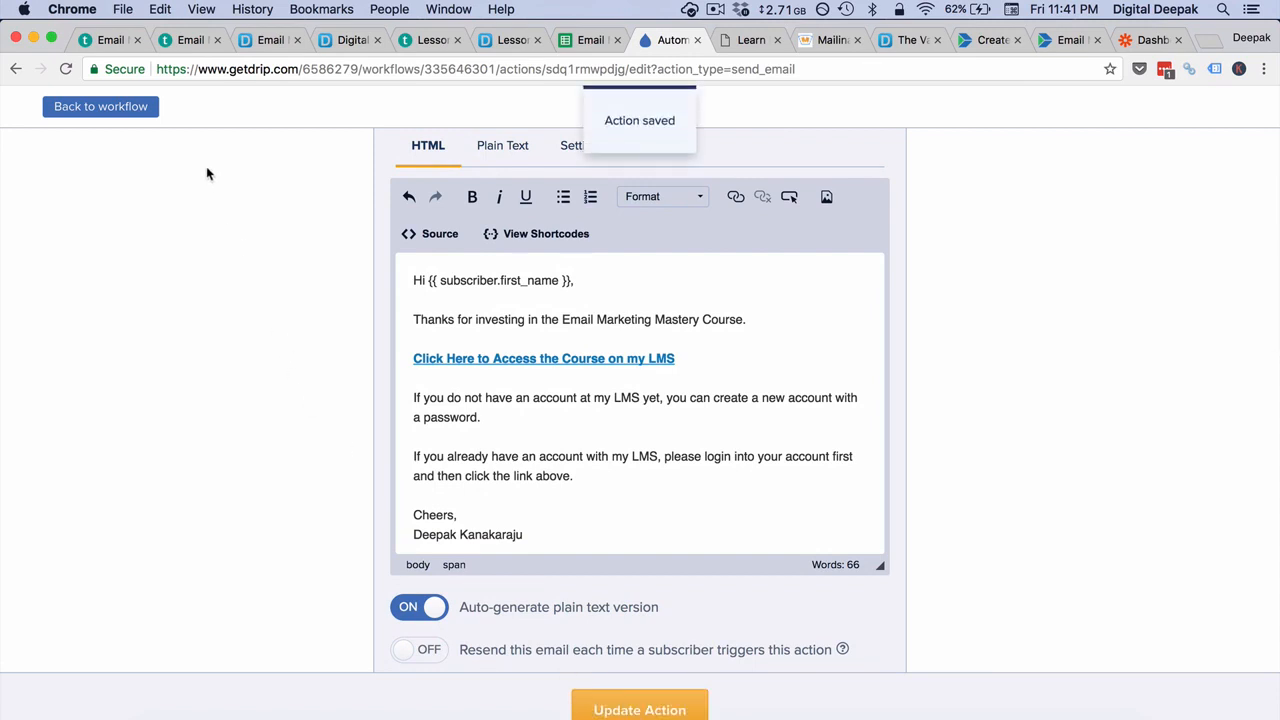
pyautogui.click(595, 700)
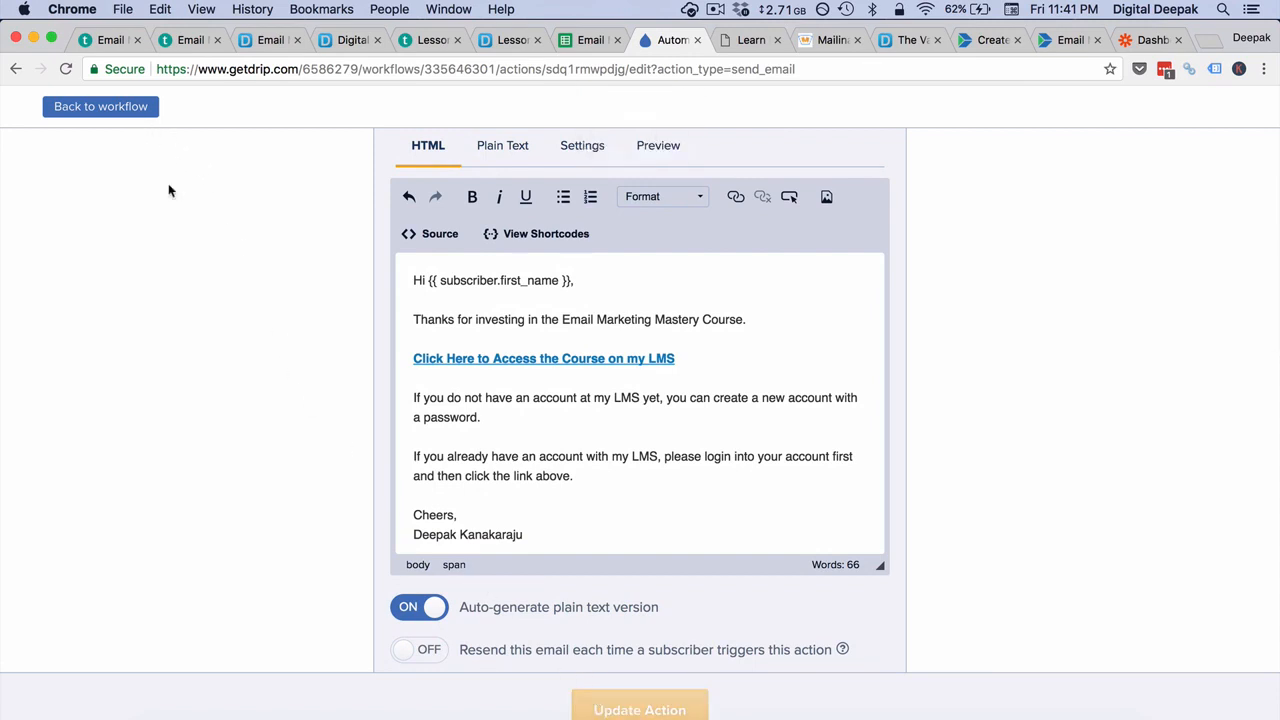
pyautogui.click(118, 109)
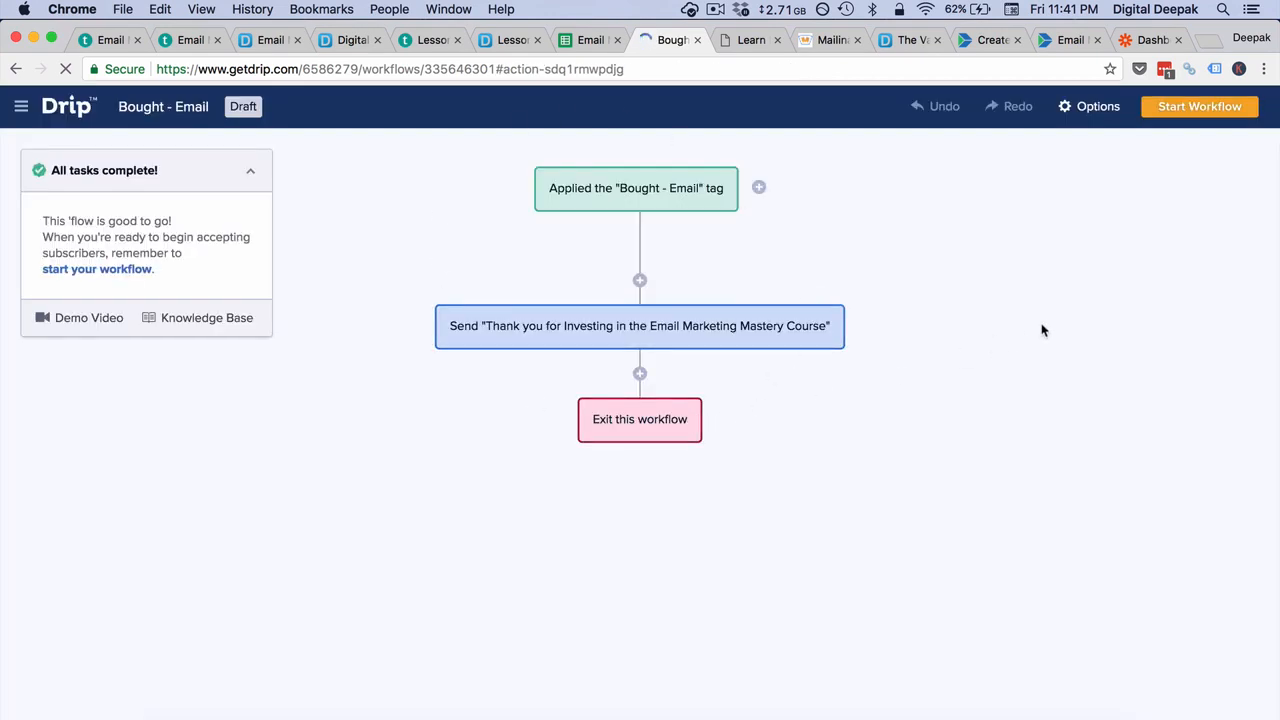
pyautogui.click(1197, 108)
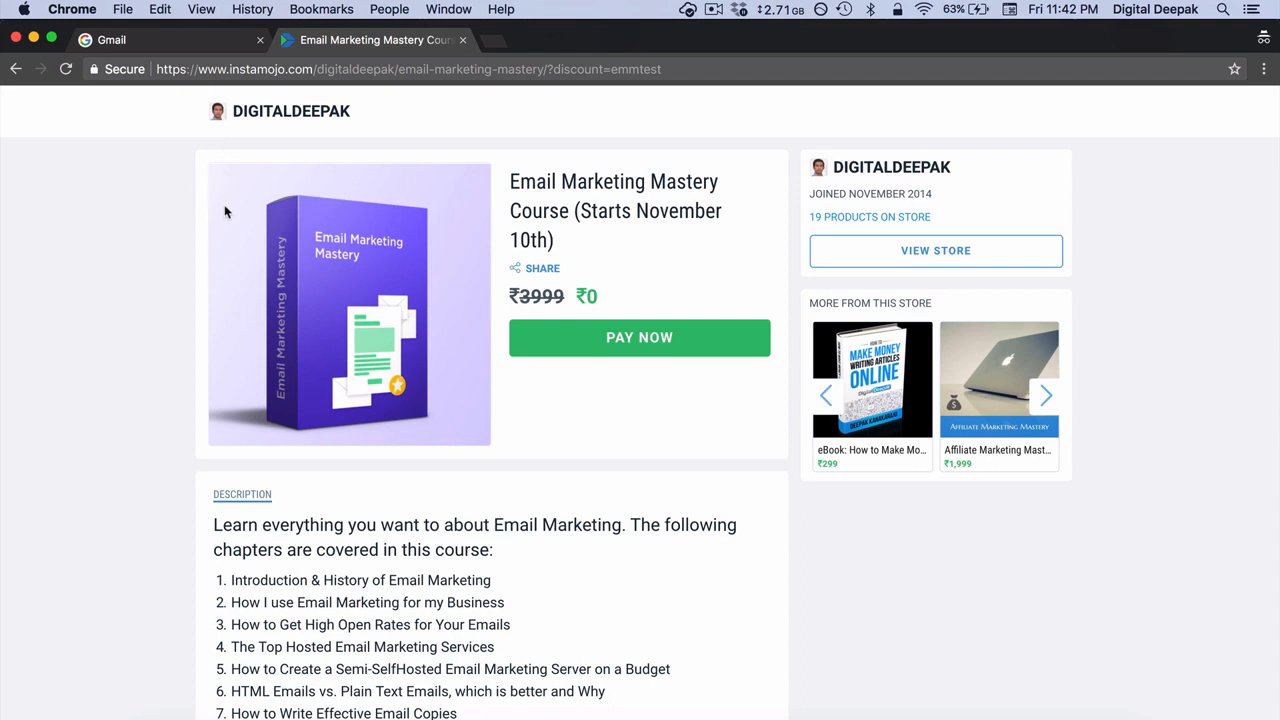
# Step: Create a new Google account for testing from the Gmail sign-in page and continue to its inbox, dismissing the welcome dialog
pyautogui.click(221, 46)
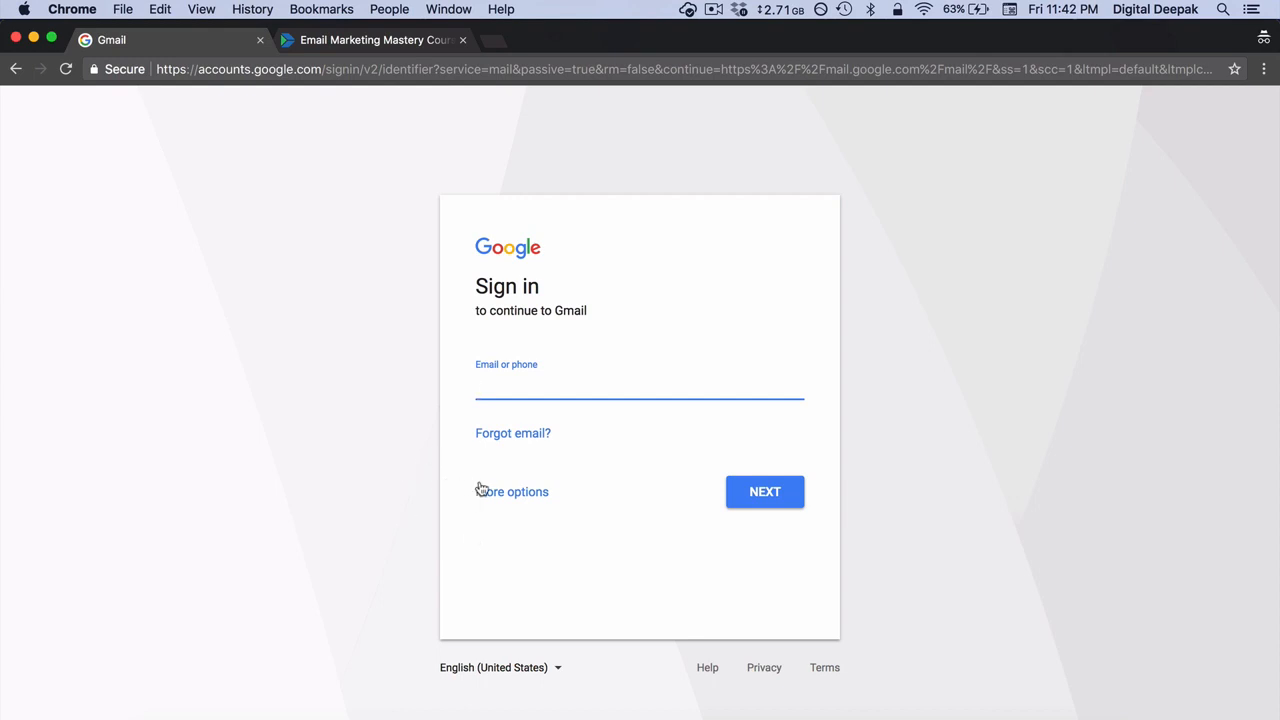
pyautogui.click(512, 494)
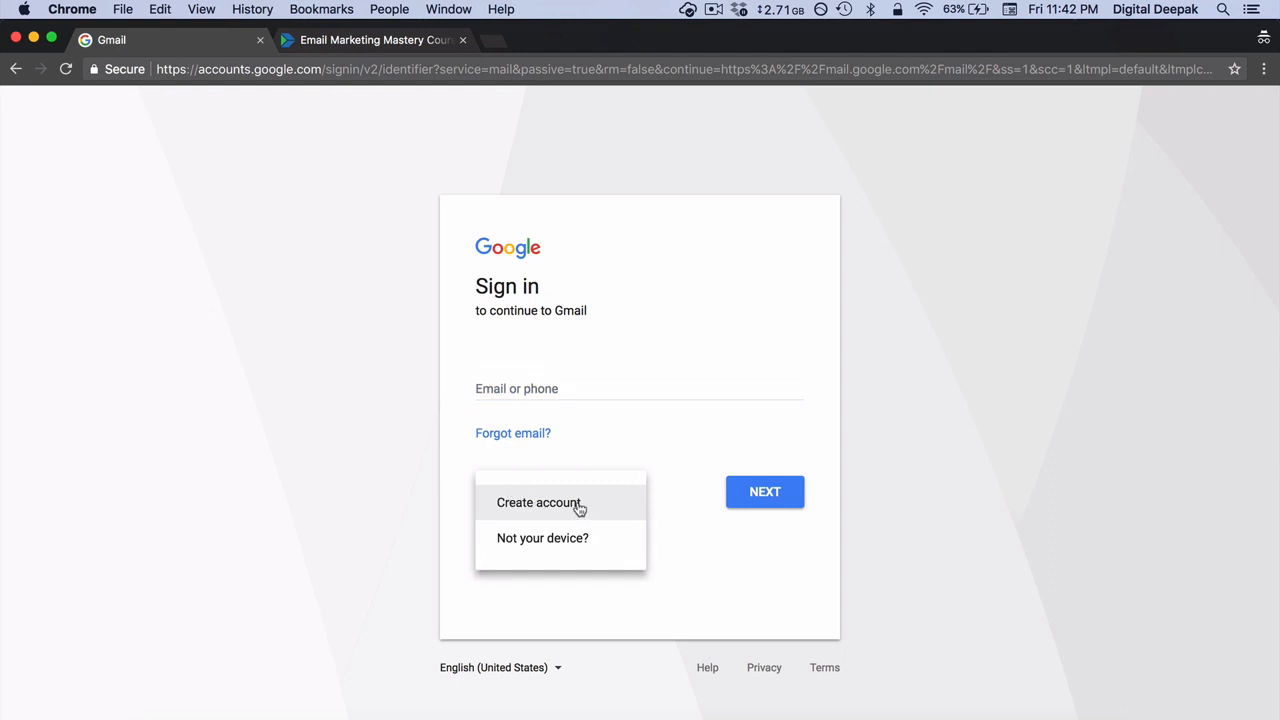
pyautogui.click(578, 506)
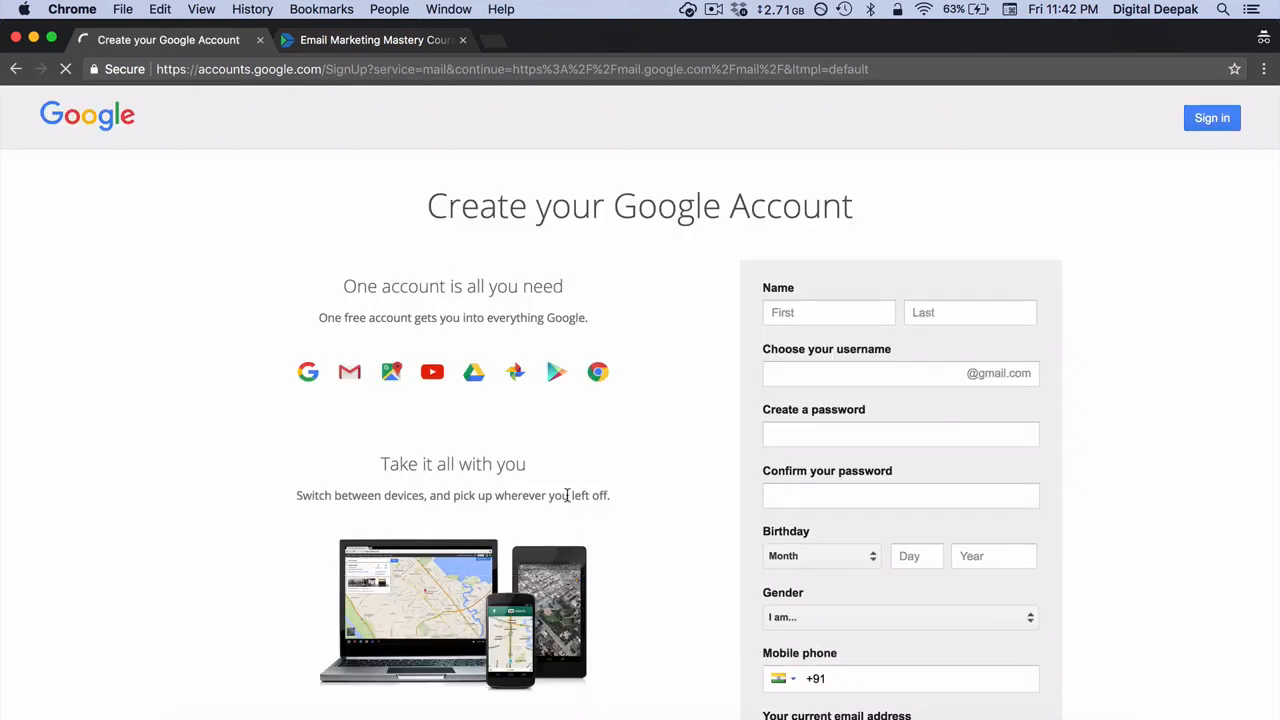
pyautogui.click(835, 316)
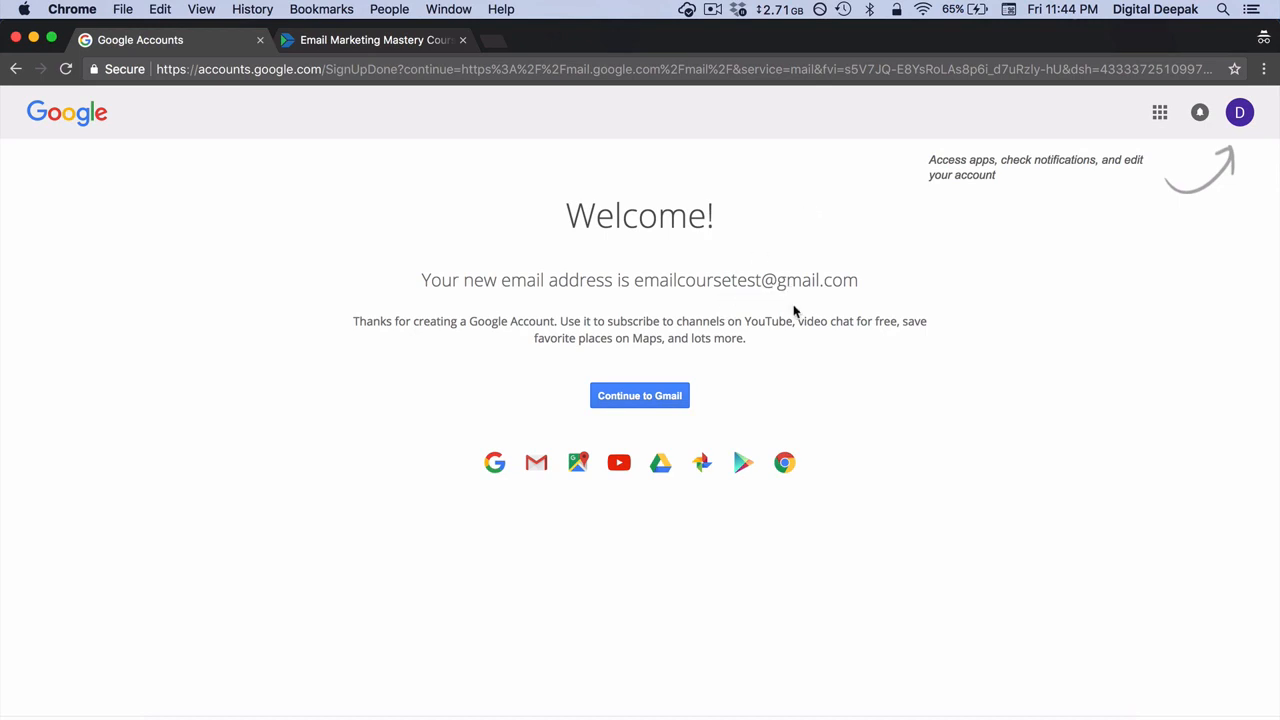
pyautogui.click(669, 403)
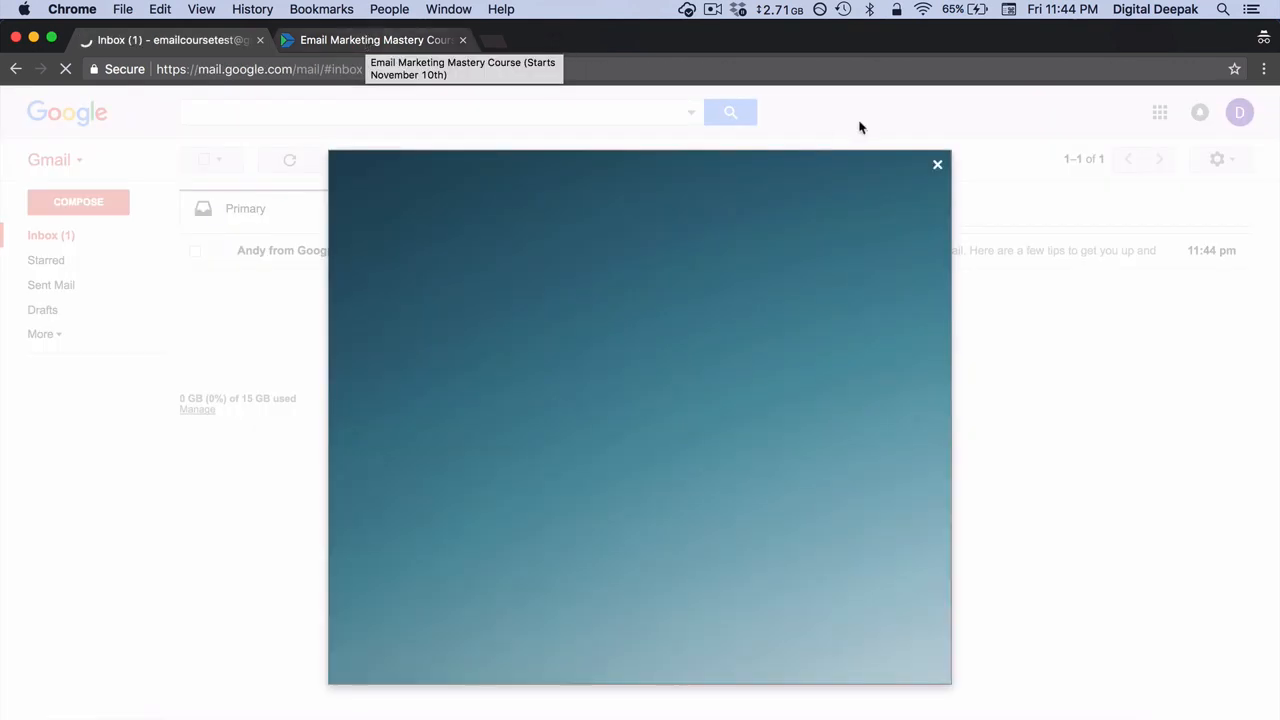
pyautogui.click(938, 165)
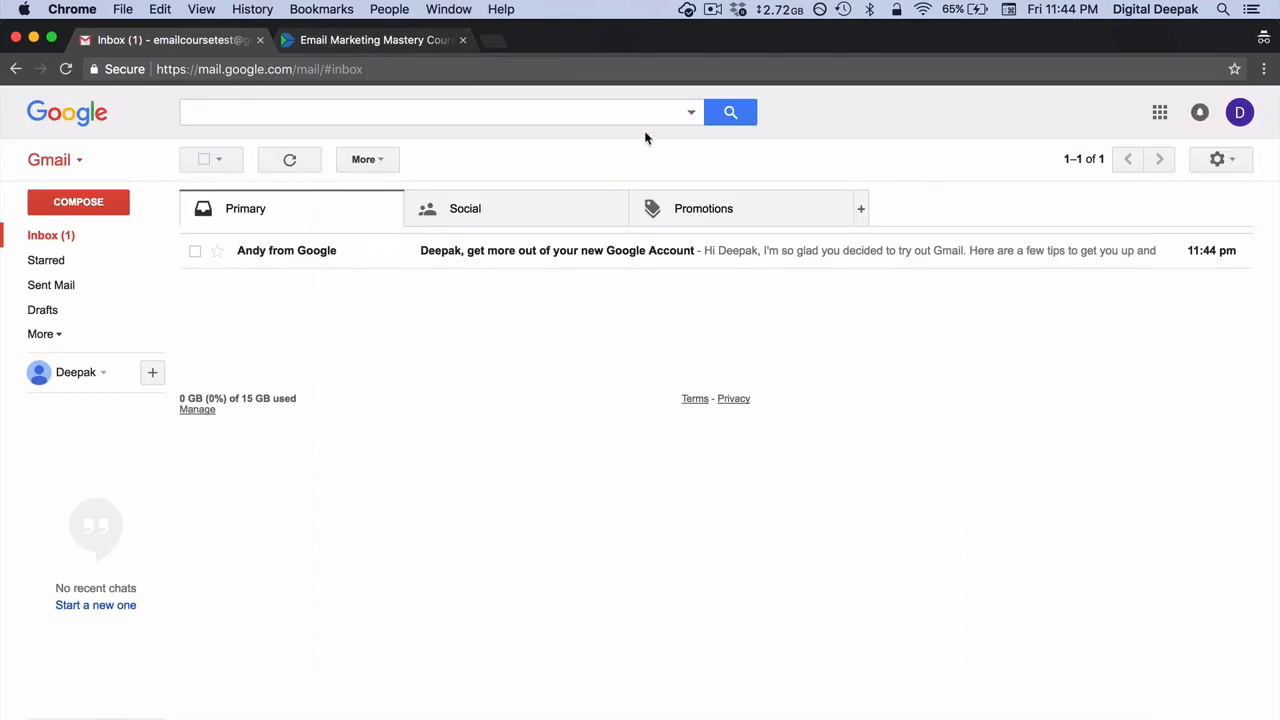
# Step: Claim the Email Marketing Mastery Course for free on its Instamojo page with the test buyer's name, email and phone number
pyautogui.click(362, 50)
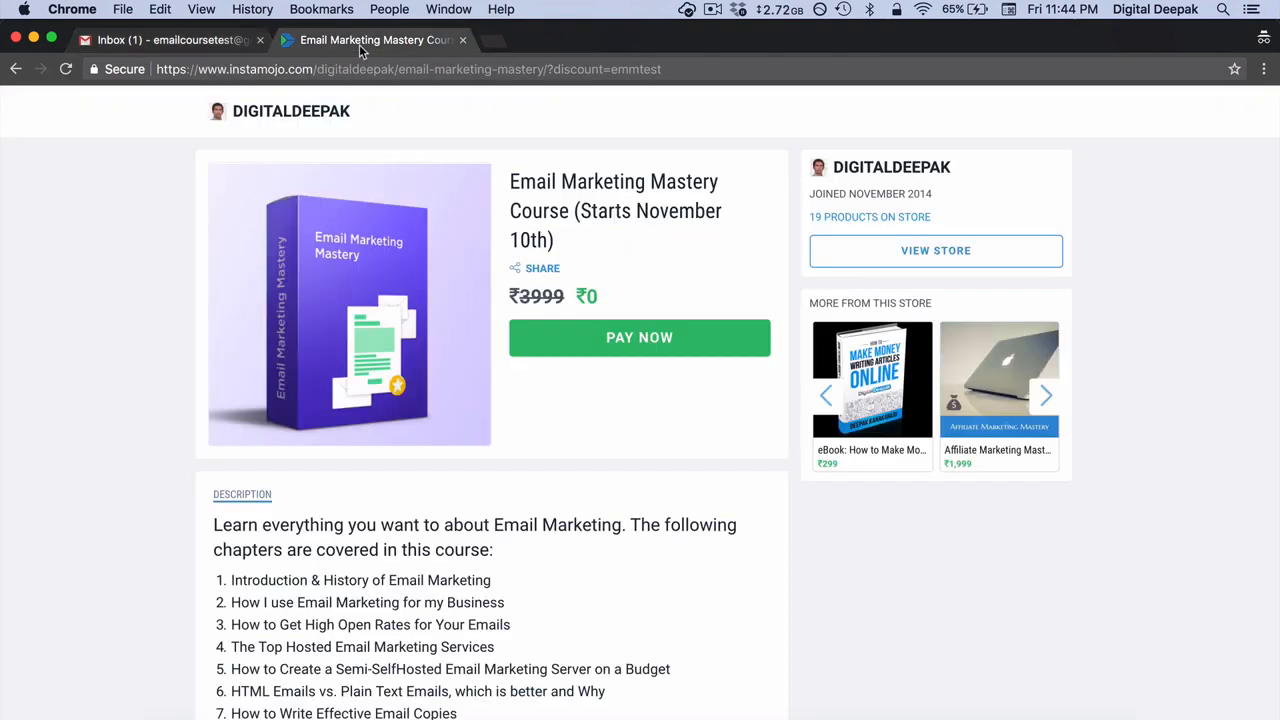
pyautogui.click(626, 335)
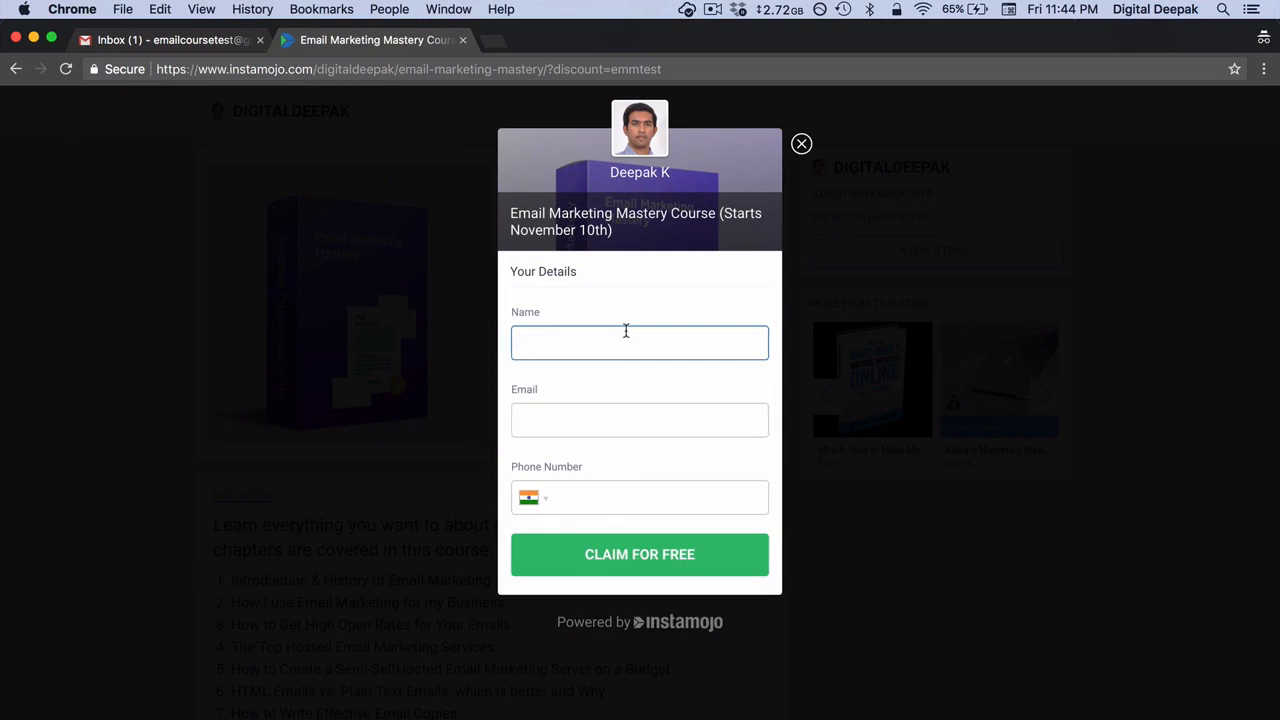
pyautogui.write('Deepak')
pyautogui.press('Tab')
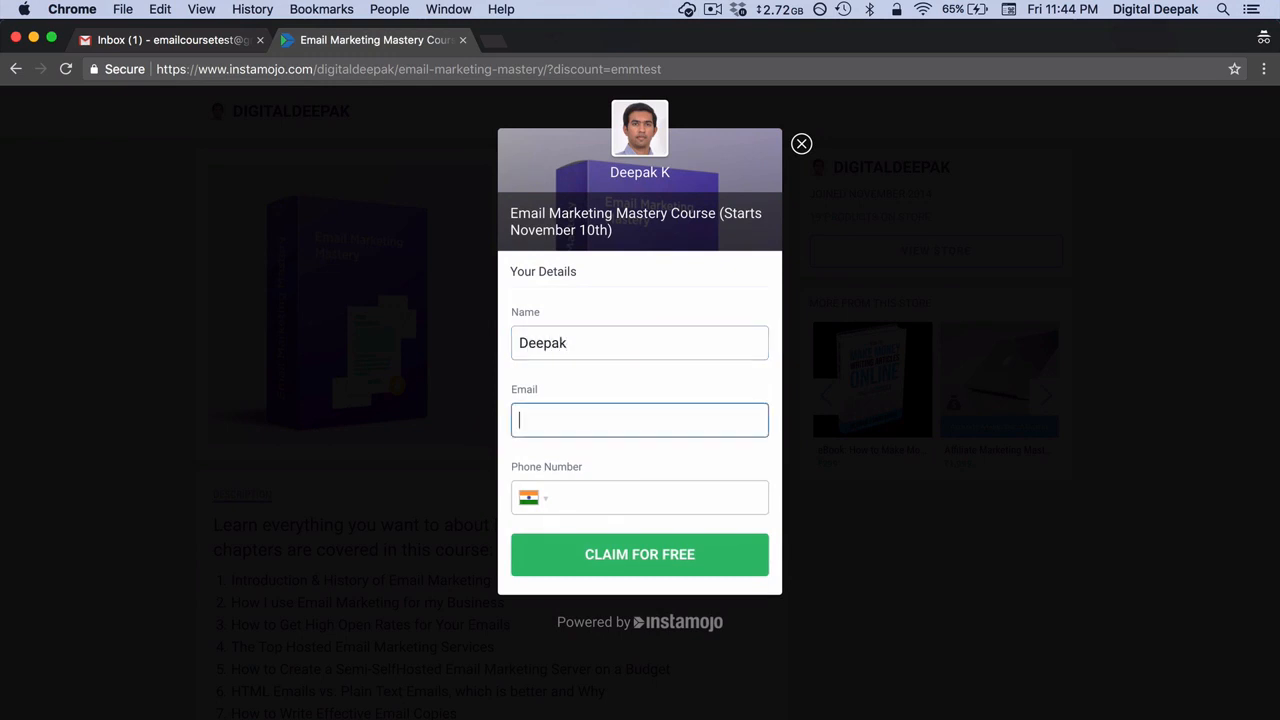
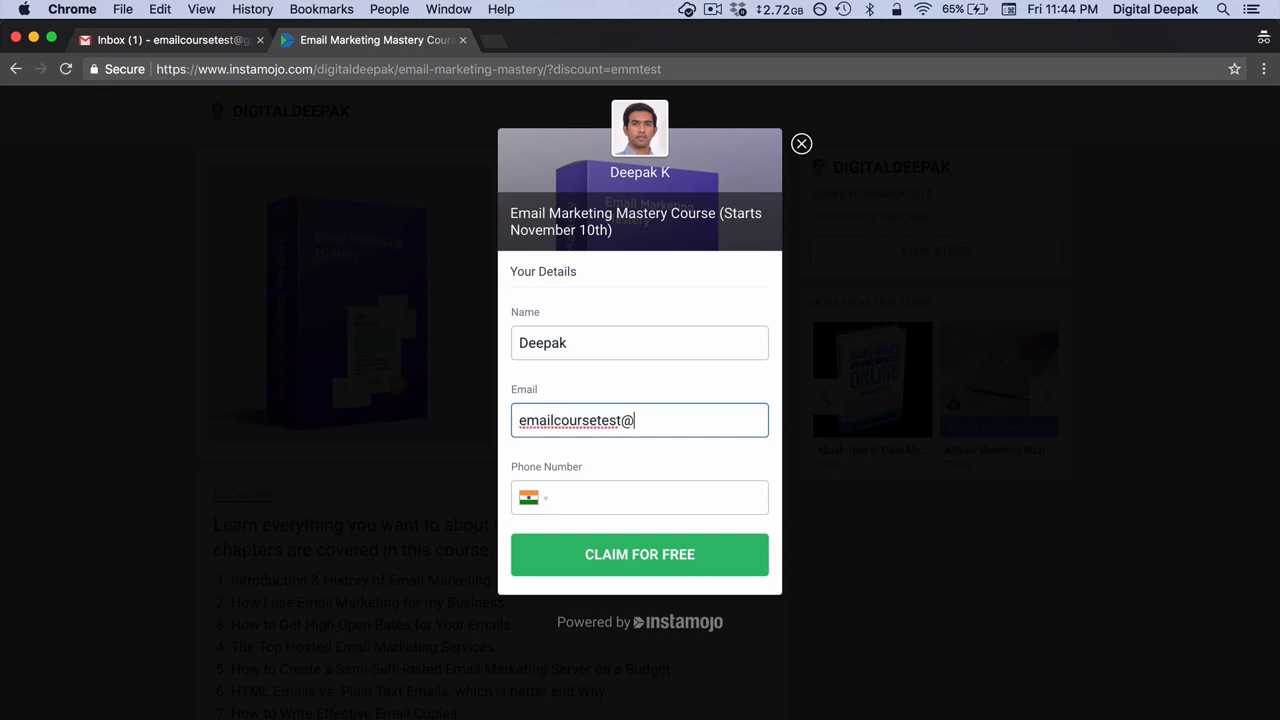
pyautogui.click(825, 395)
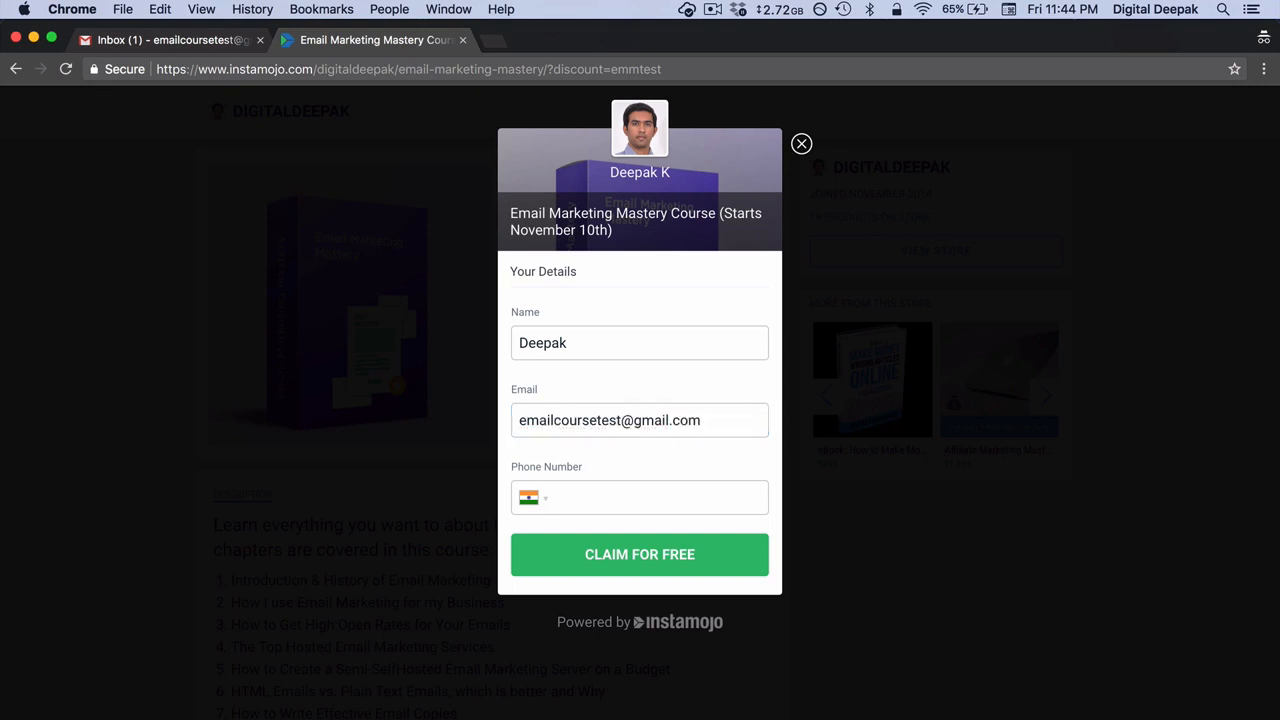
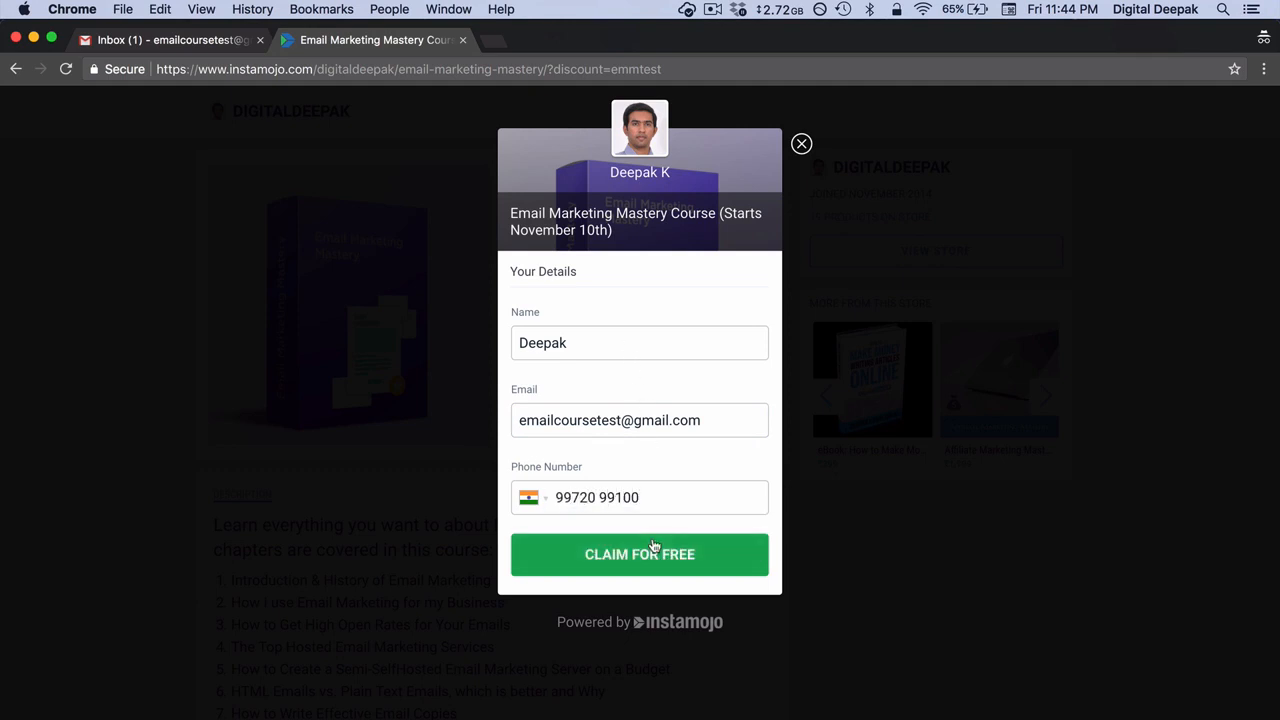
pyautogui.click(654, 550)
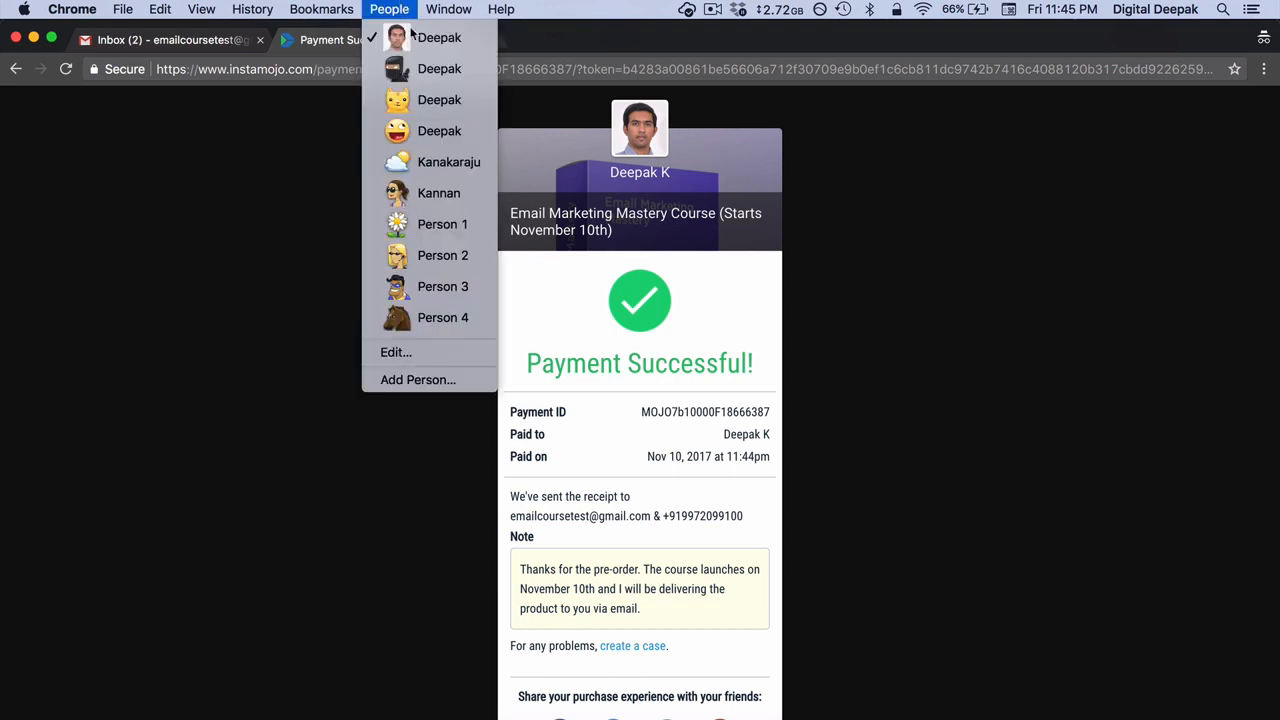
# Step: Switch to the main Chrome profile and open the newest "Bought - Email" task in Zapier's task history
pyautogui.click(427, 79)
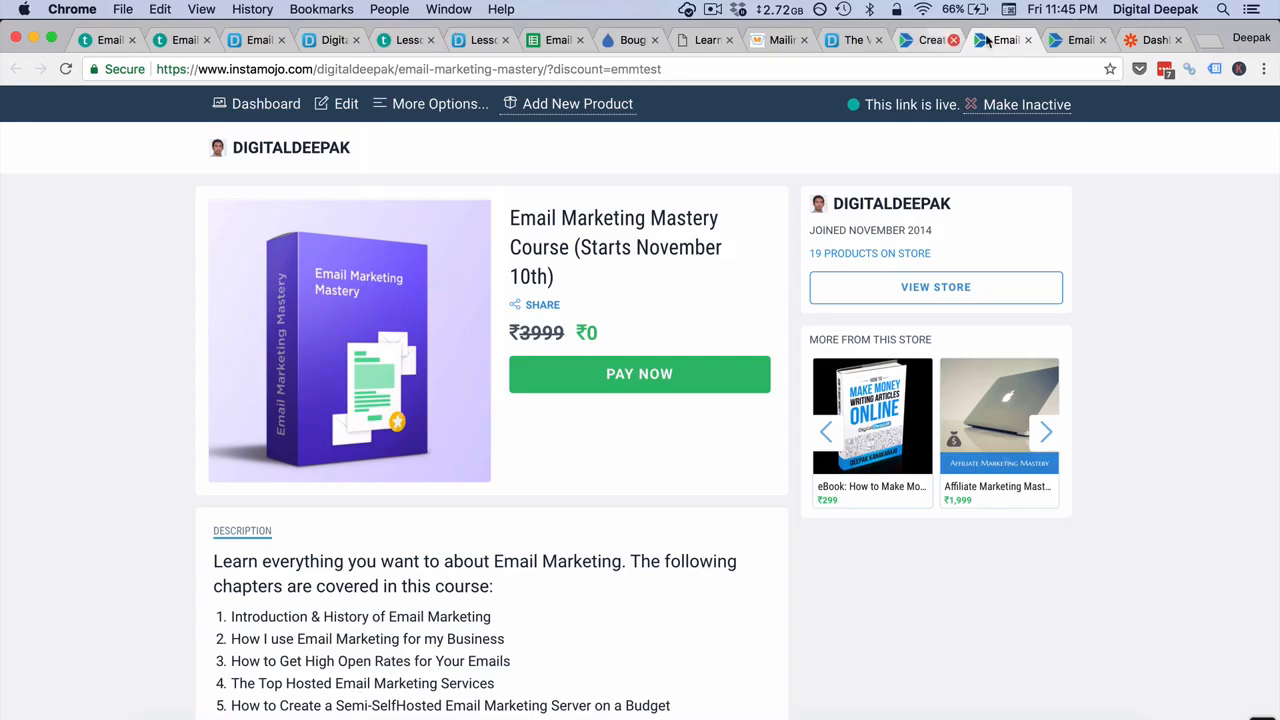
pyautogui.click(1150, 40)
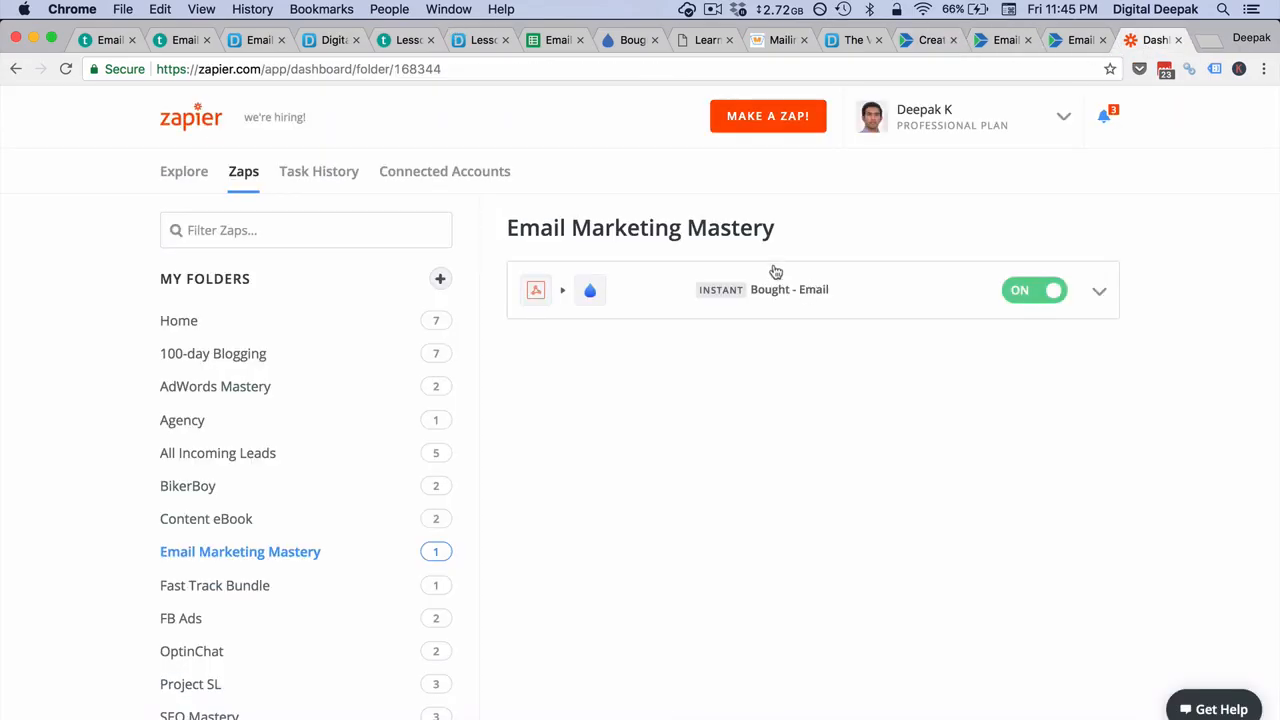
pyautogui.click(333, 174)
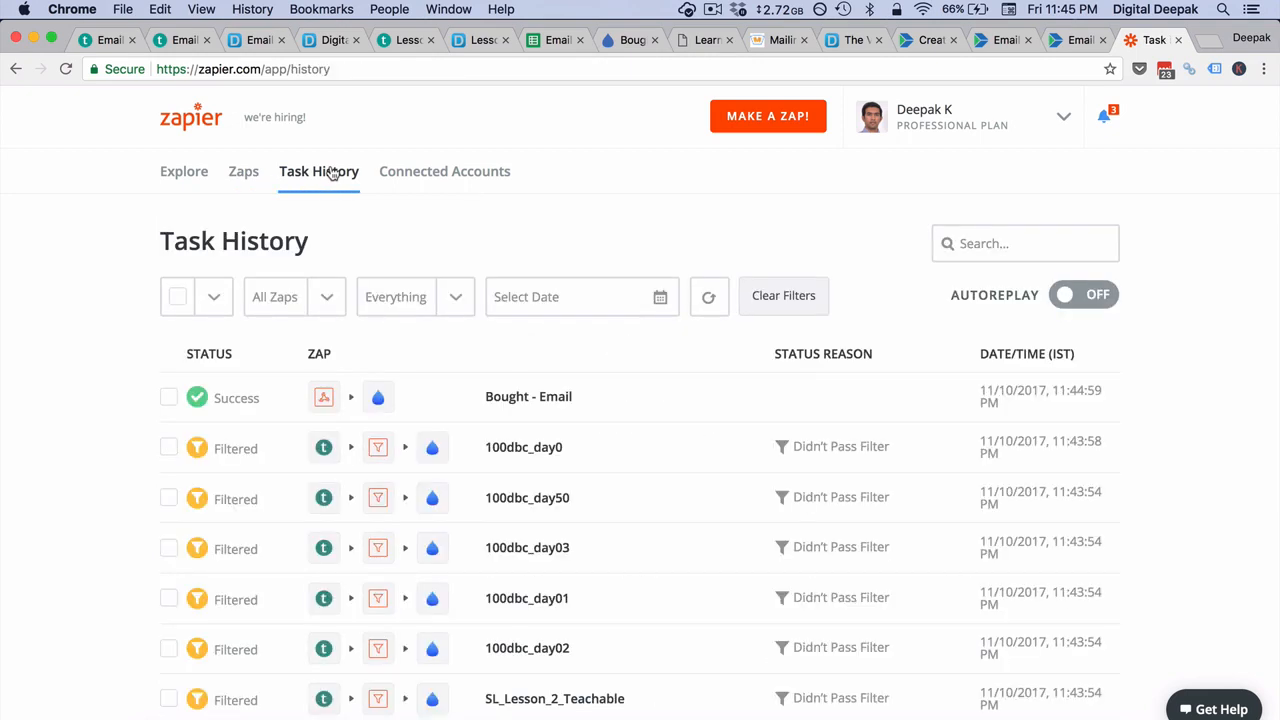
pyautogui.click(547, 406)
pyautogui.scroll(-2, 545, 406)
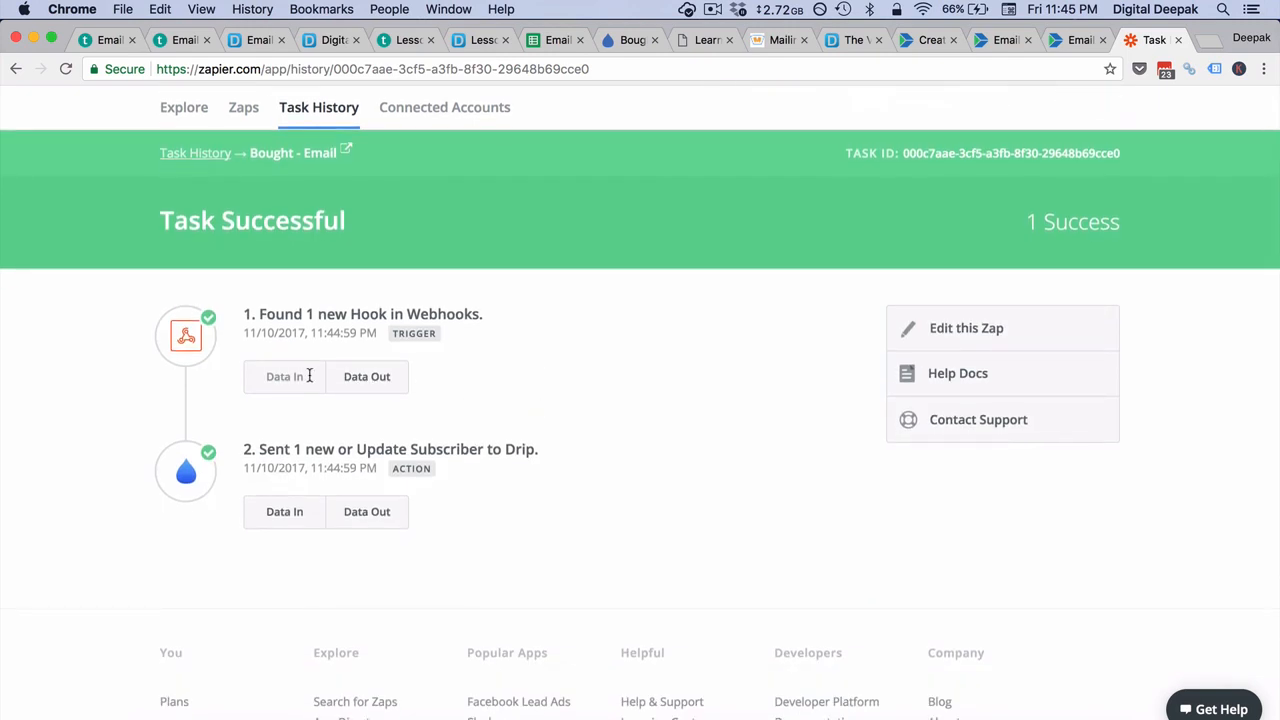
# Step: Examine the webhook trigger's output data down to the buyer's email, discount code and quantity
pyautogui.click(378, 378)
pyautogui.scroll(-5, 380, 382)
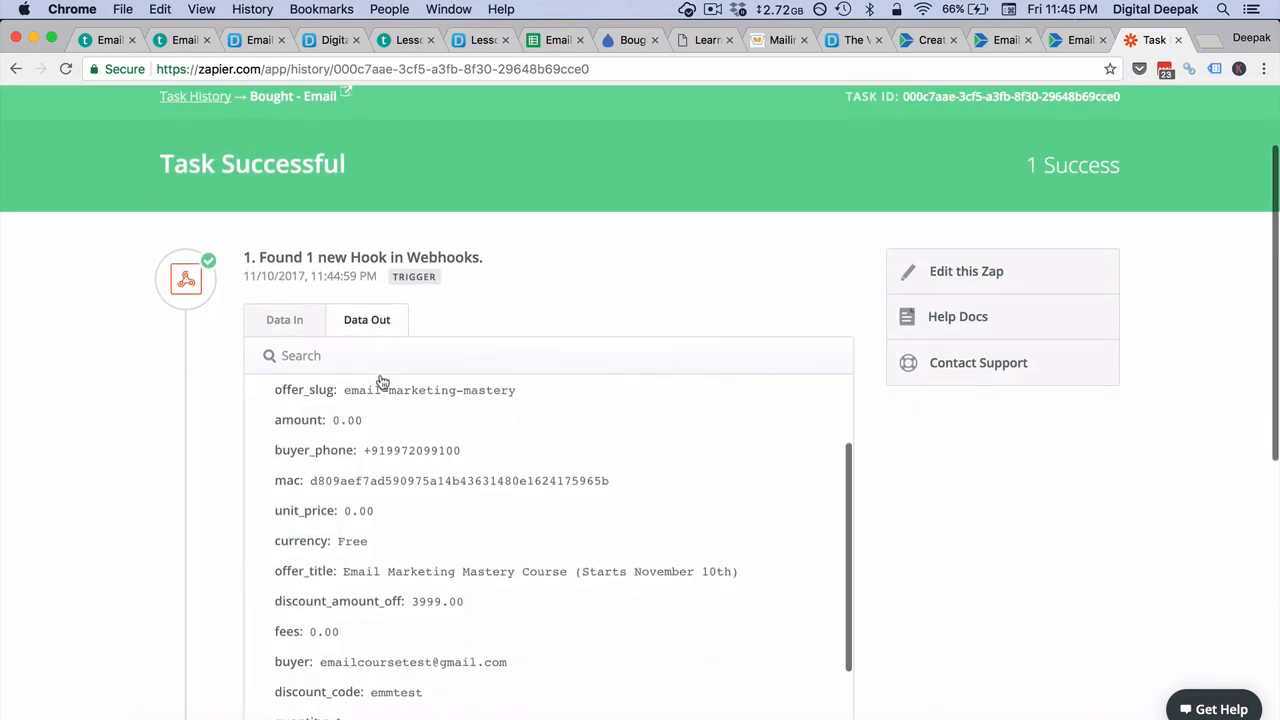
pyautogui.scroll(-4, 380, 380)
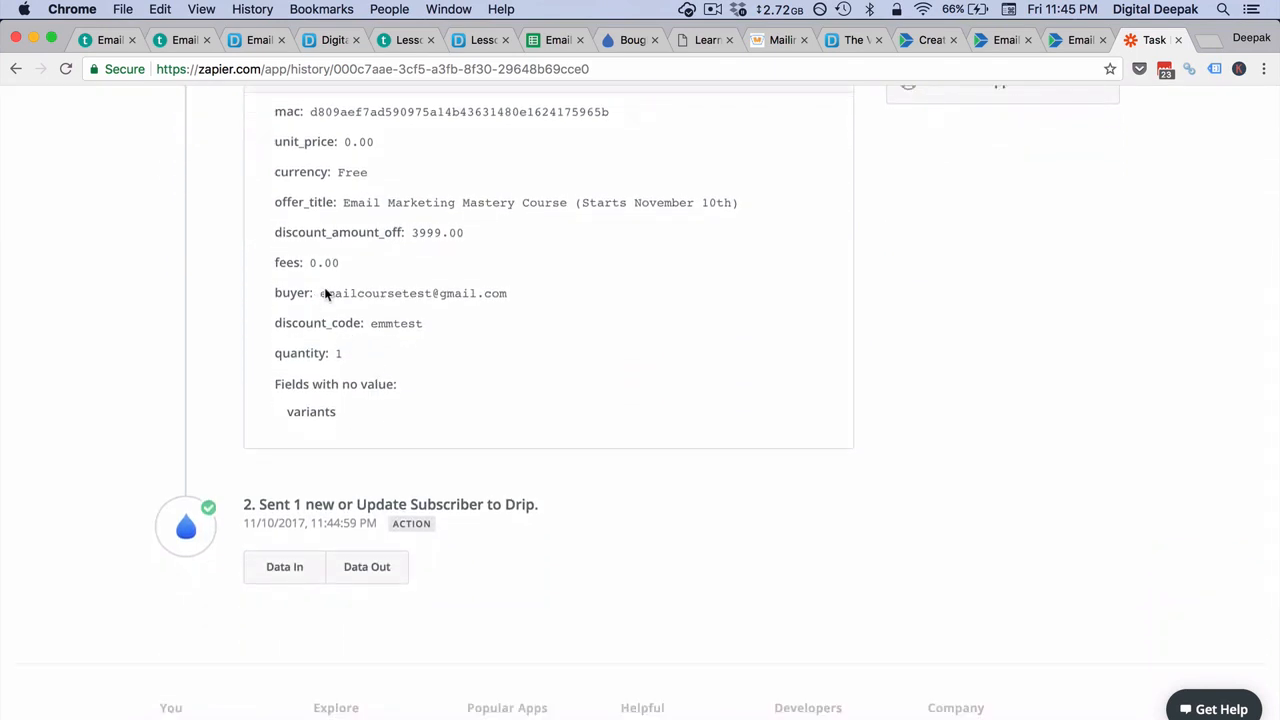
pyautogui.moveTo(321, 293); pyautogui.dragTo(526, 294)
pyautogui.click(556, 298)
pyautogui.scroll(-3, 555, 297)
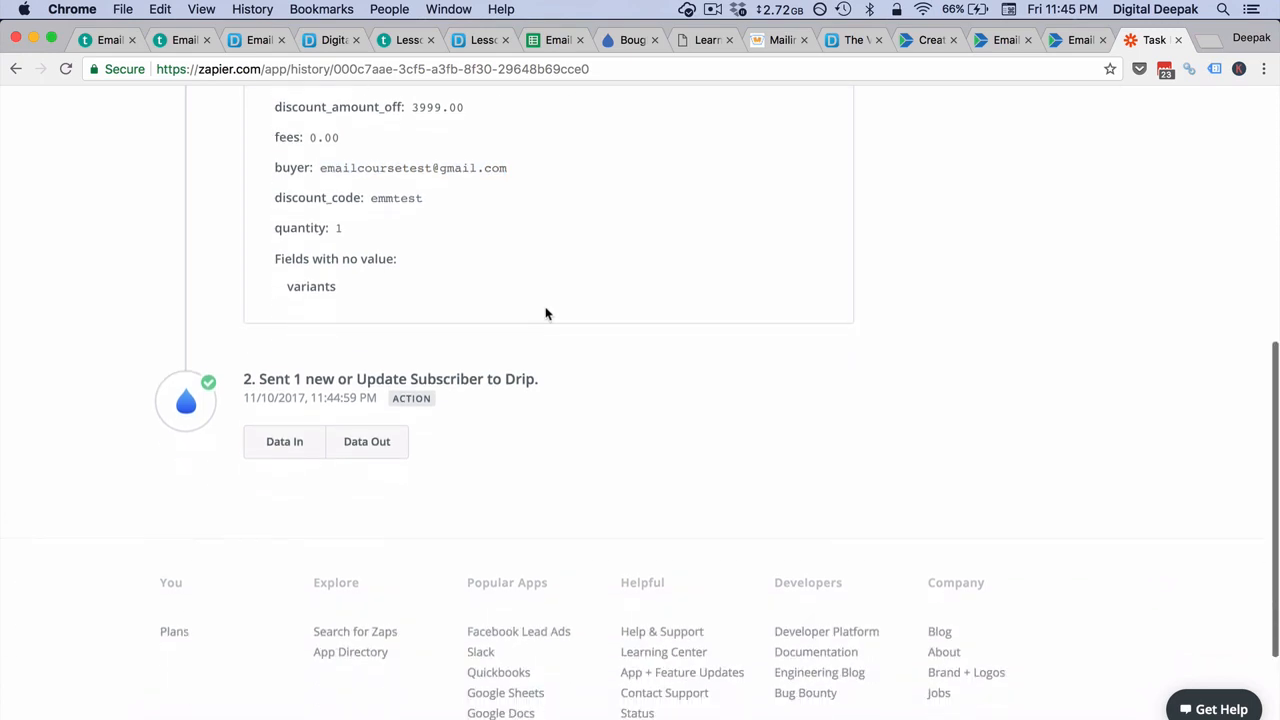
# Step: Inspect the input and output data of the Drip subscriber action, including its custom fields and tag
pyautogui.click(318, 446)
pyautogui.scroll(-3, 315, 448)
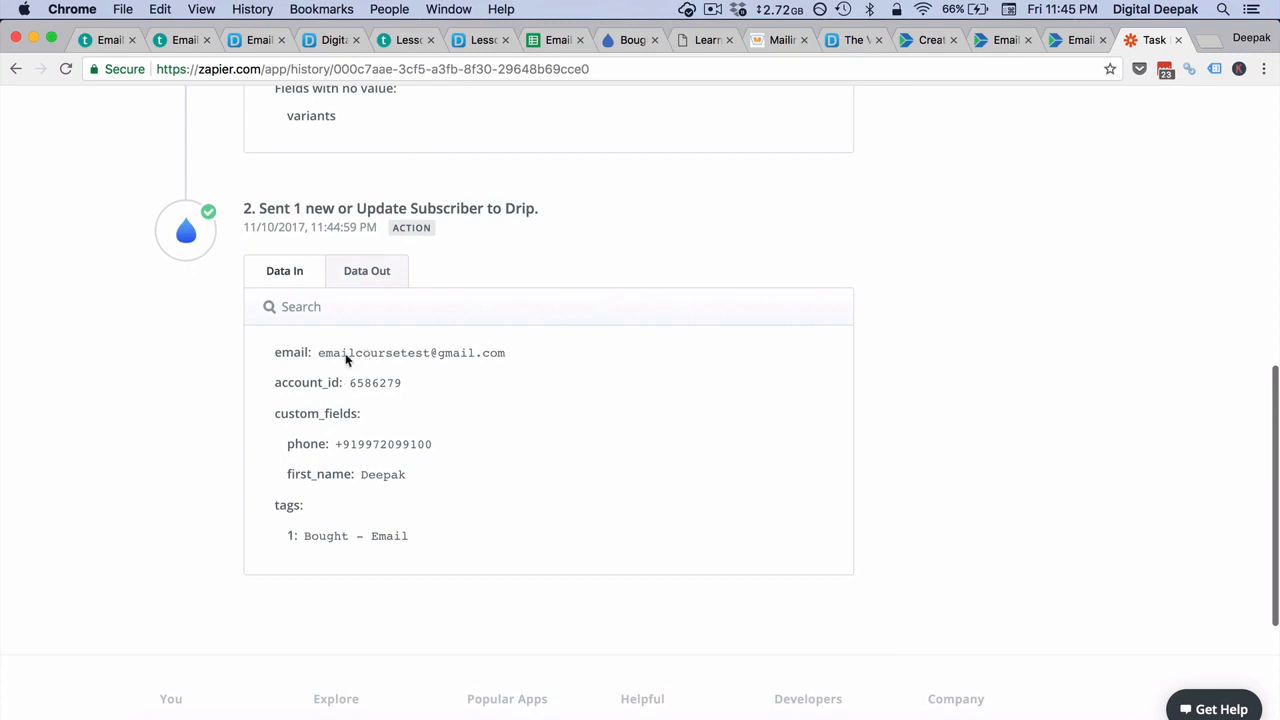
pyautogui.click(360, 279)
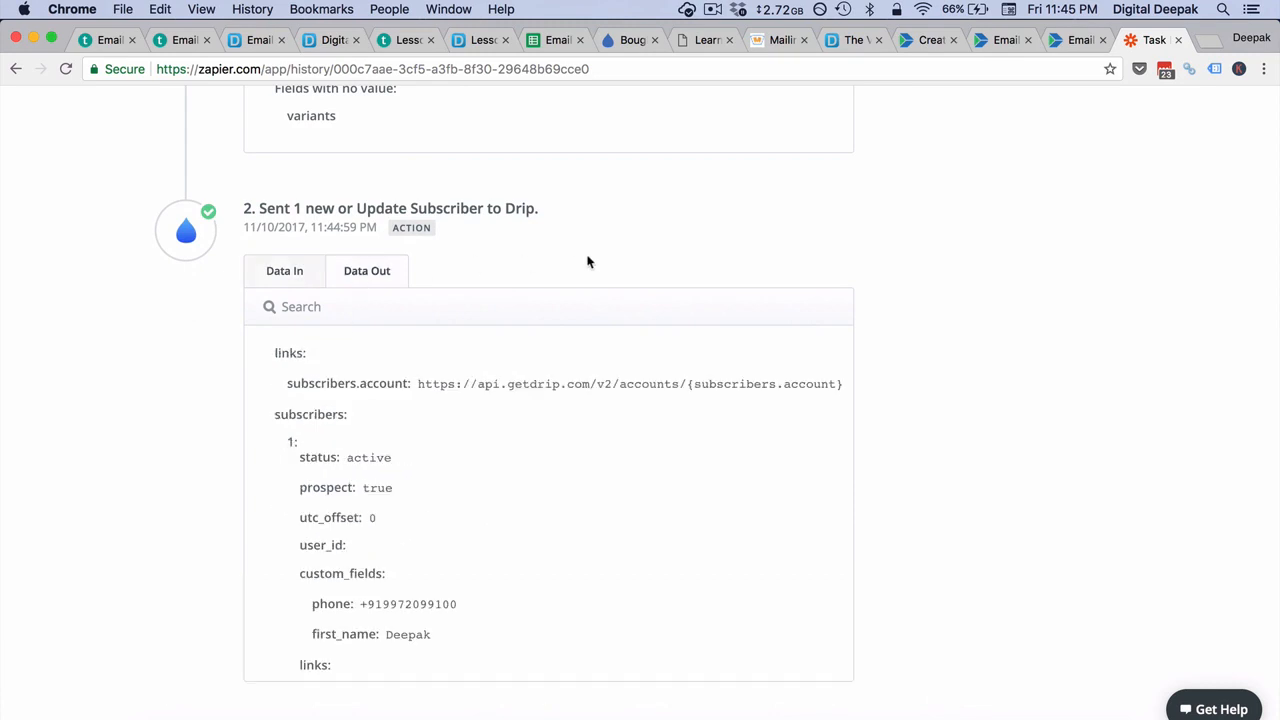
# Step: Copy the buyer's email address from the webhook trigger's output data
pyautogui.scroll(10, 588, 262)
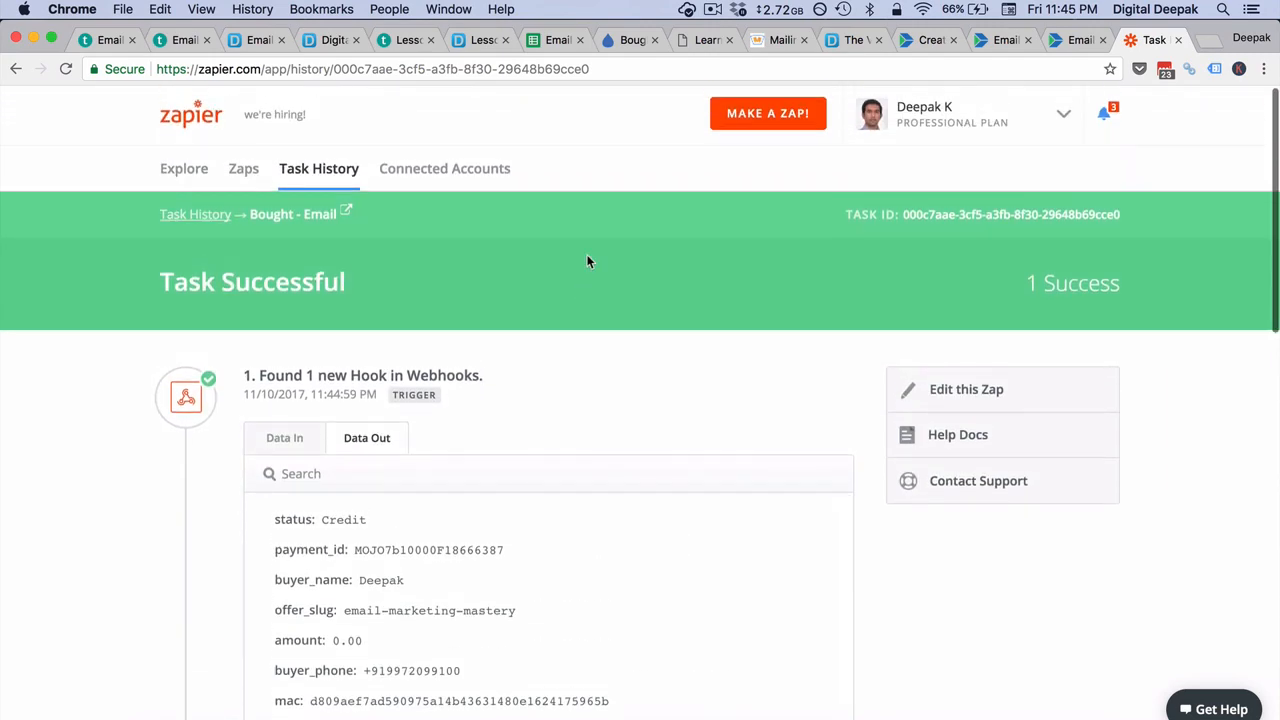
pyautogui.scroll(-5, 560, 500)
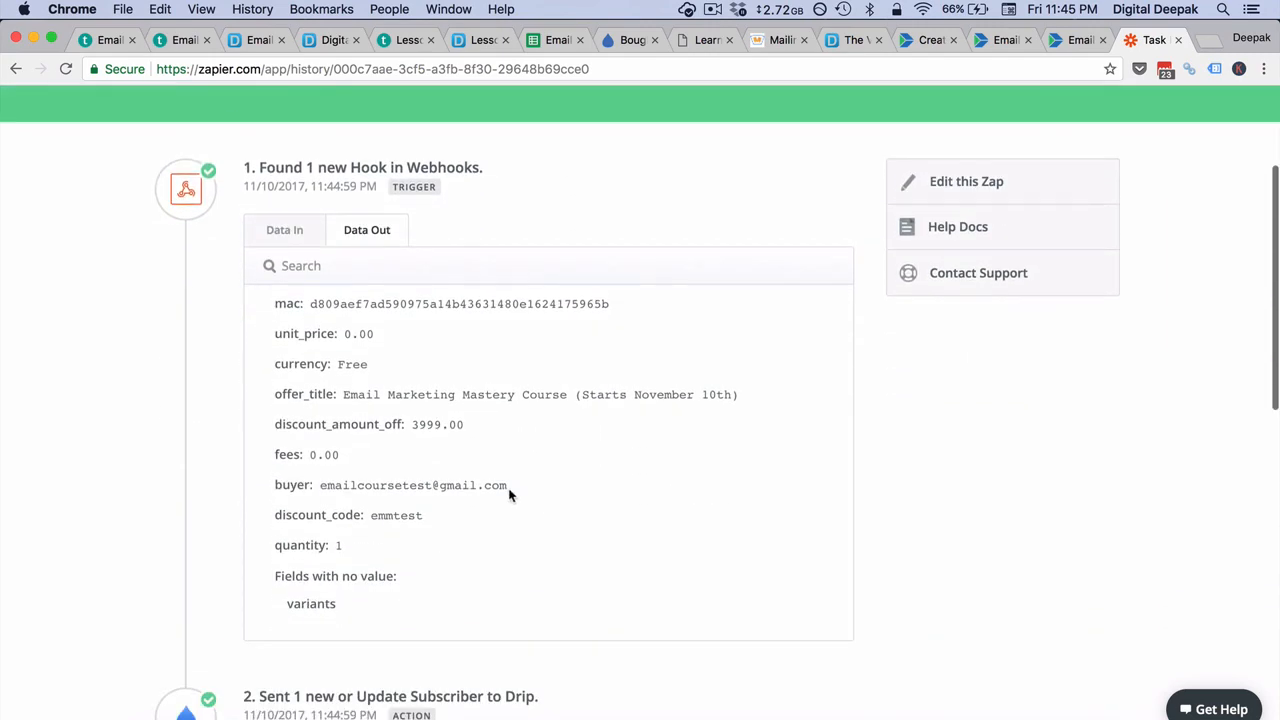
pyautogui.moveTo(509, 489); pyautogui.dragTo(322, 488)
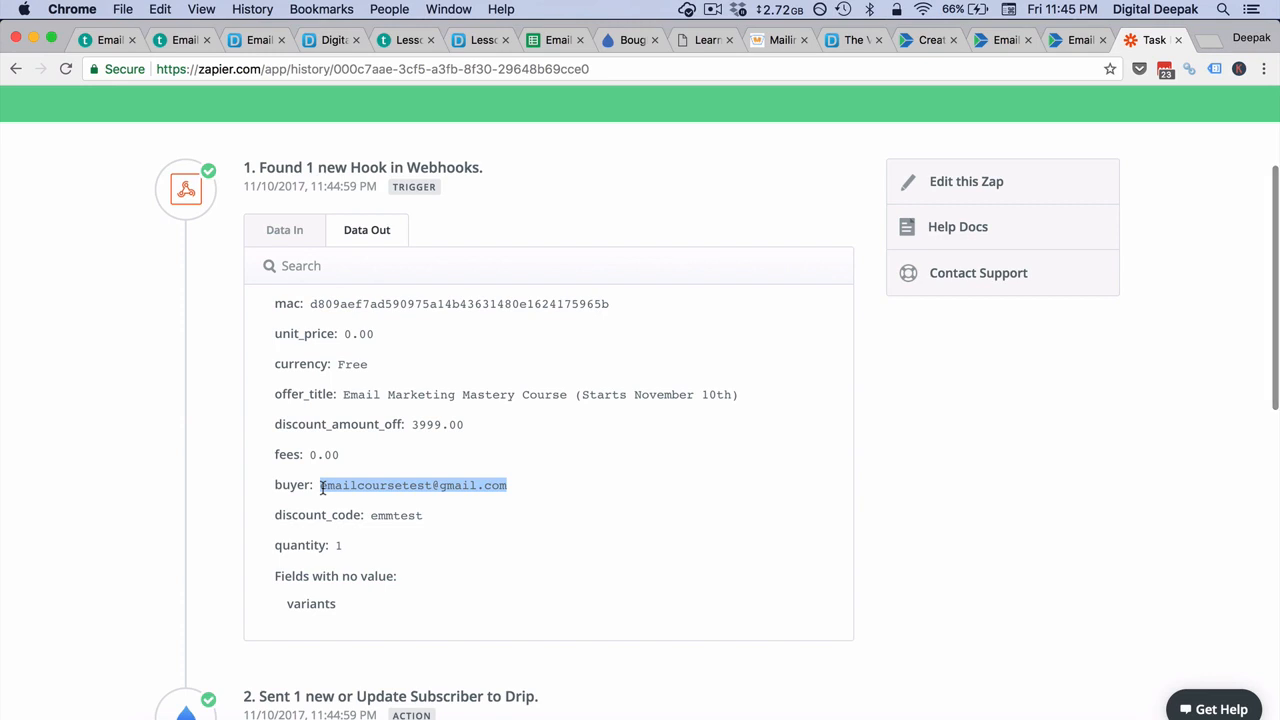
pyautogui.press('super+c')
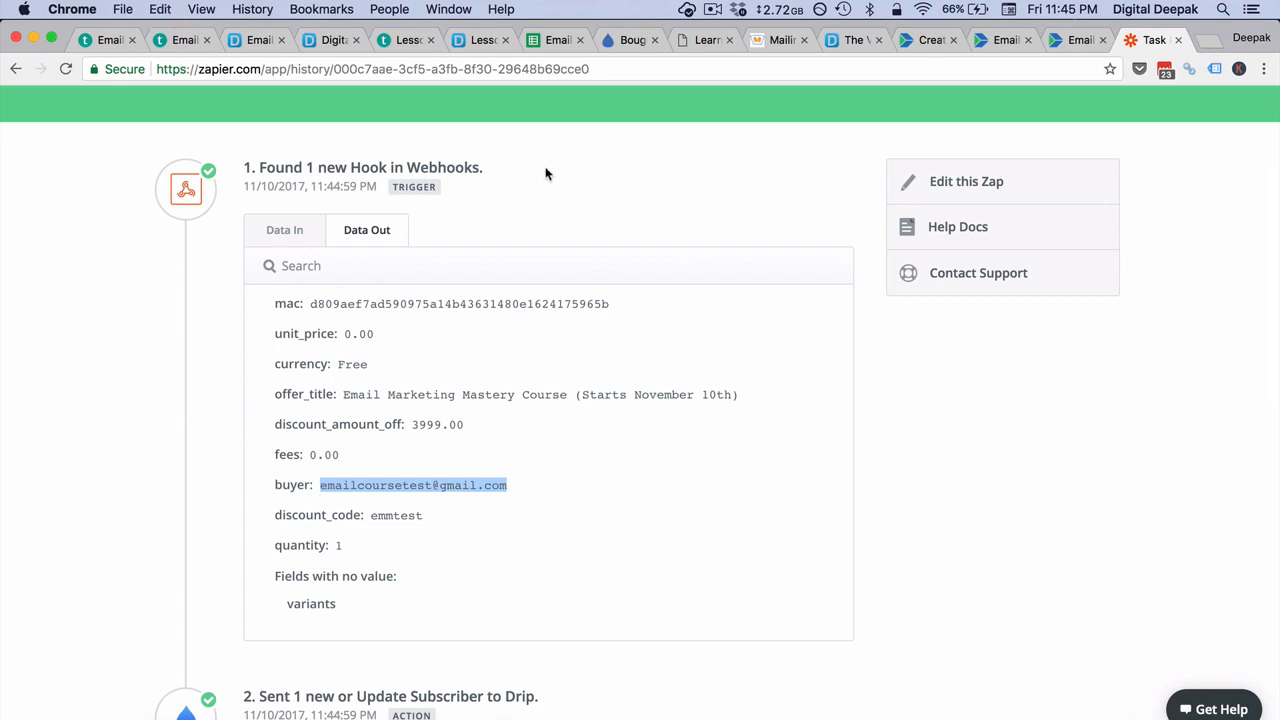
# Step: Switch to the "Bought - Email" workflow in Drip and turn on Show Analytics
pyautogui.click(630, 40)
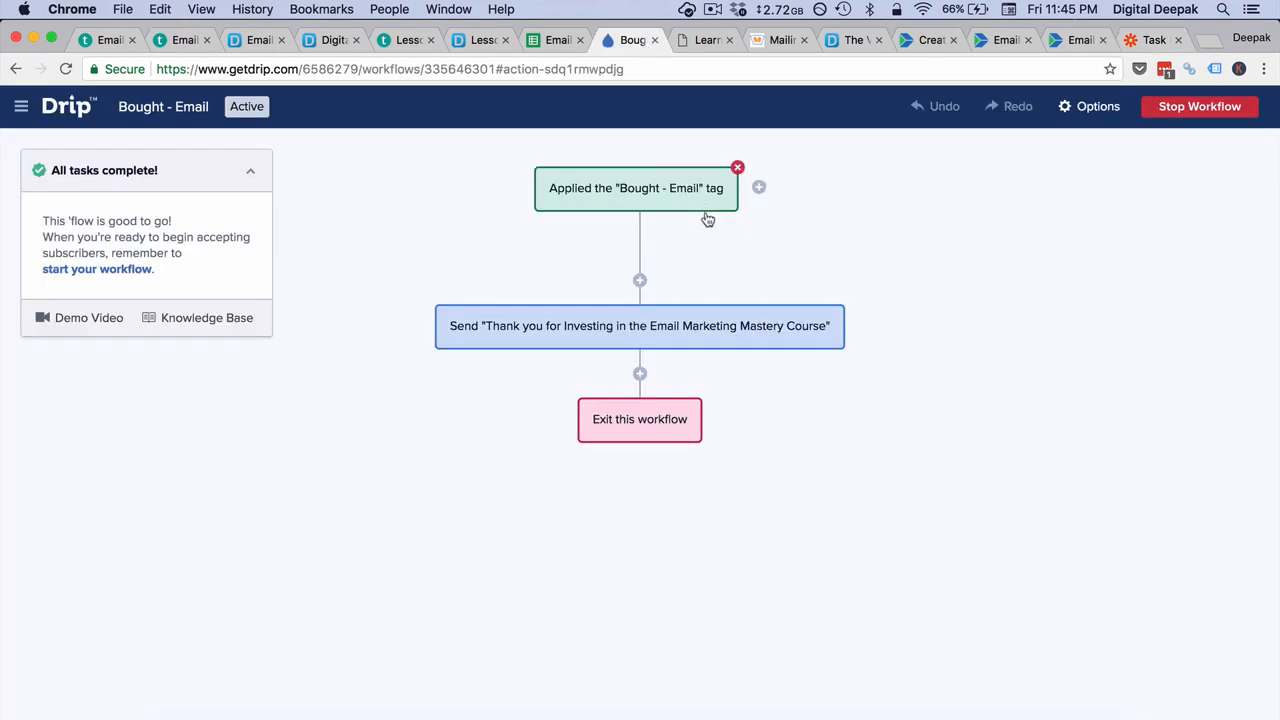
pyautogui.click(1098, 106)
pyautogui.click(1080, 160)
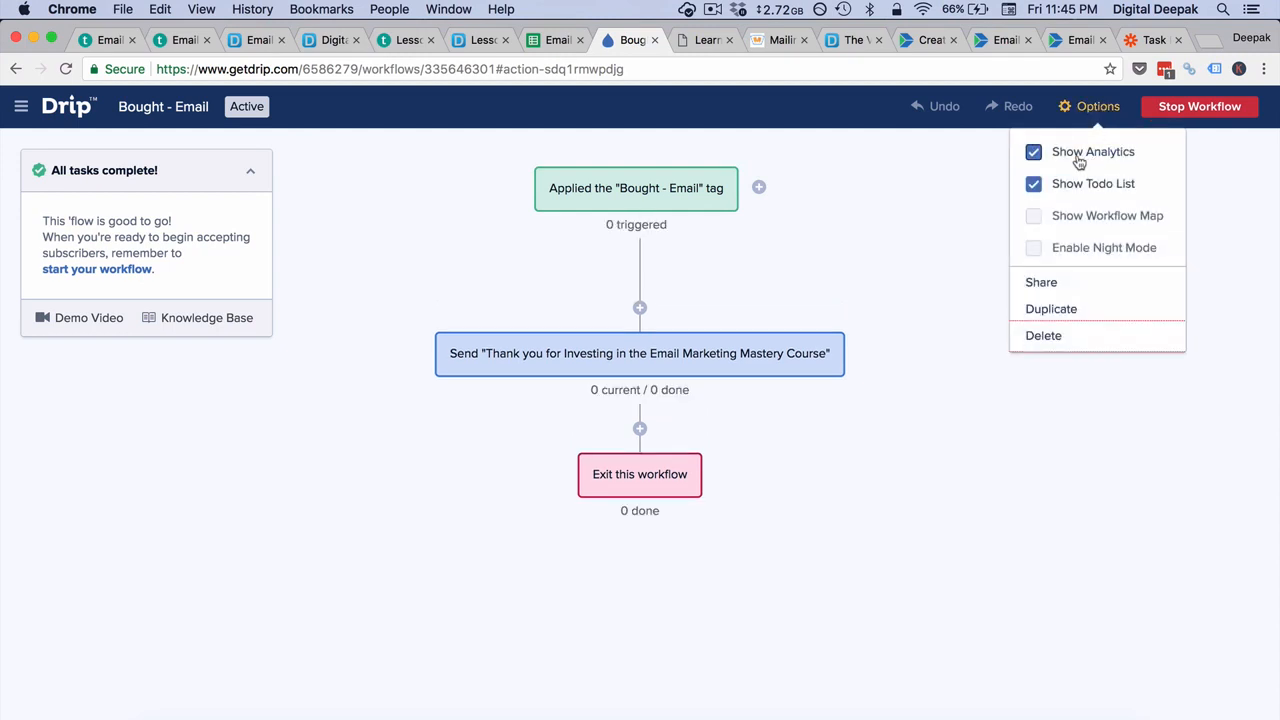
pyautogui.click(908, 272)
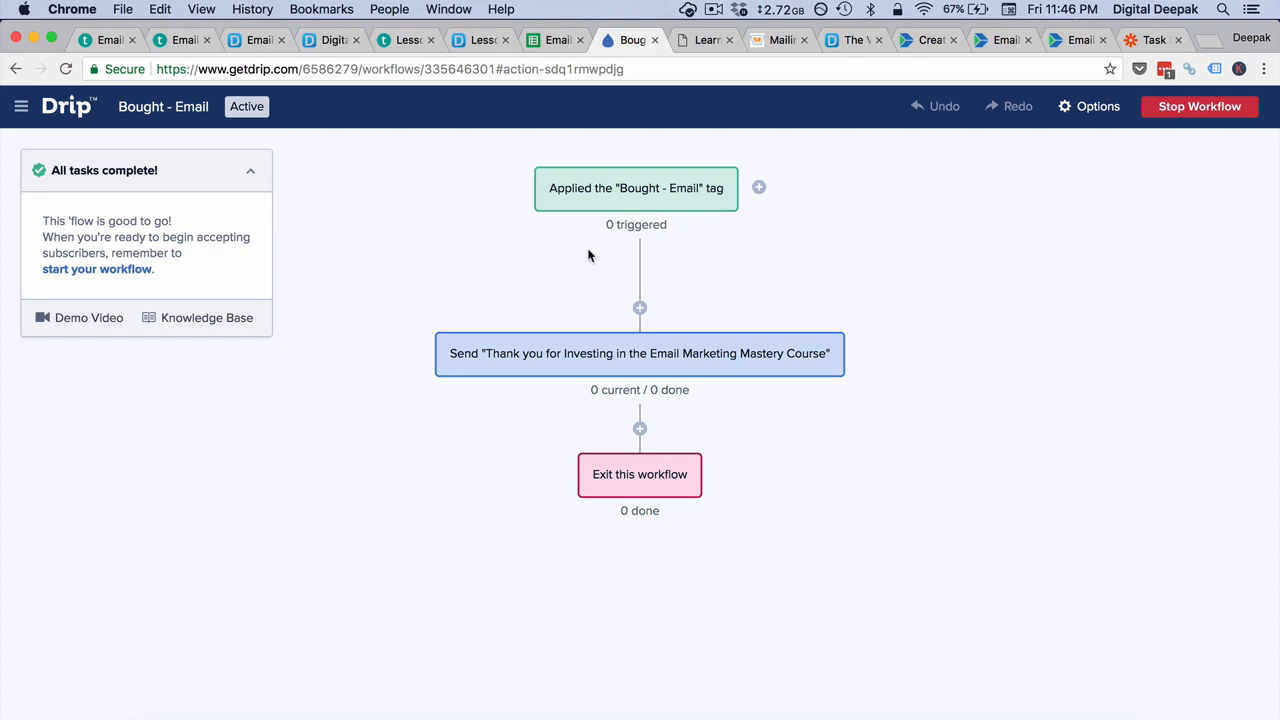
# Step: View the subscribers who triggered the tag step, return to the workflow, and refresh its analytics
pyautogui.click(621, 230)
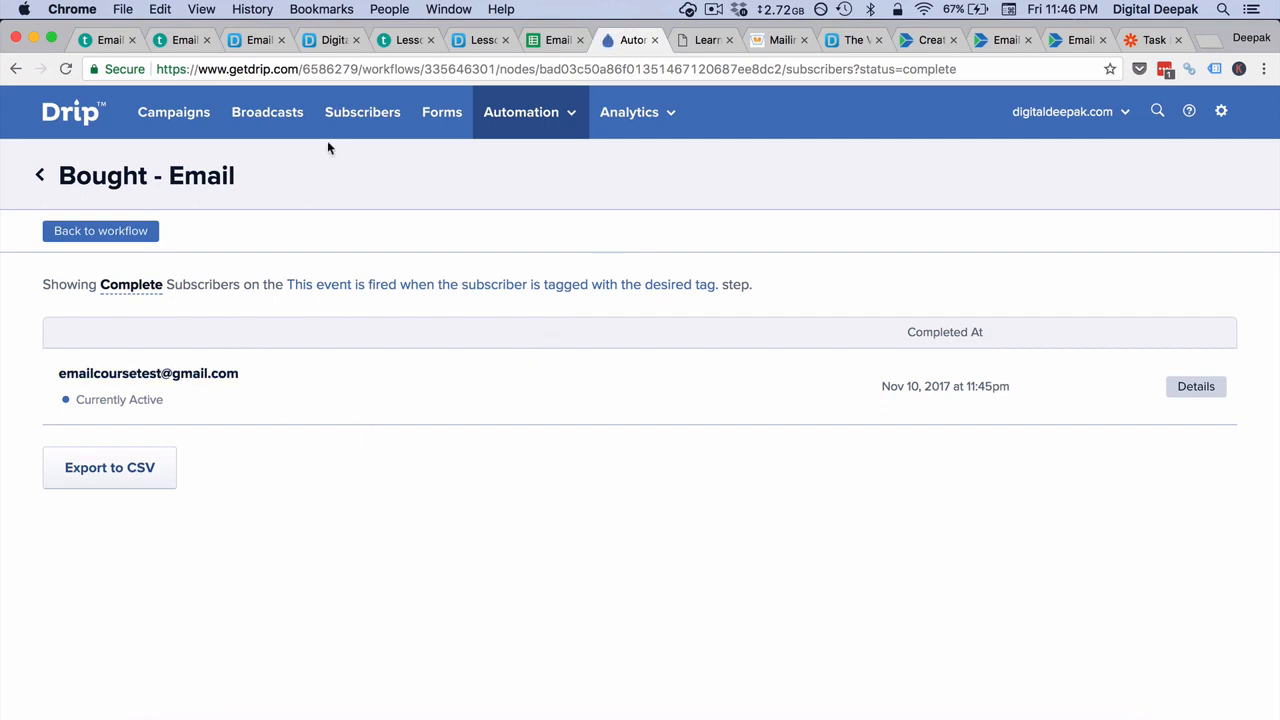
pyautogui.click(22, 70)
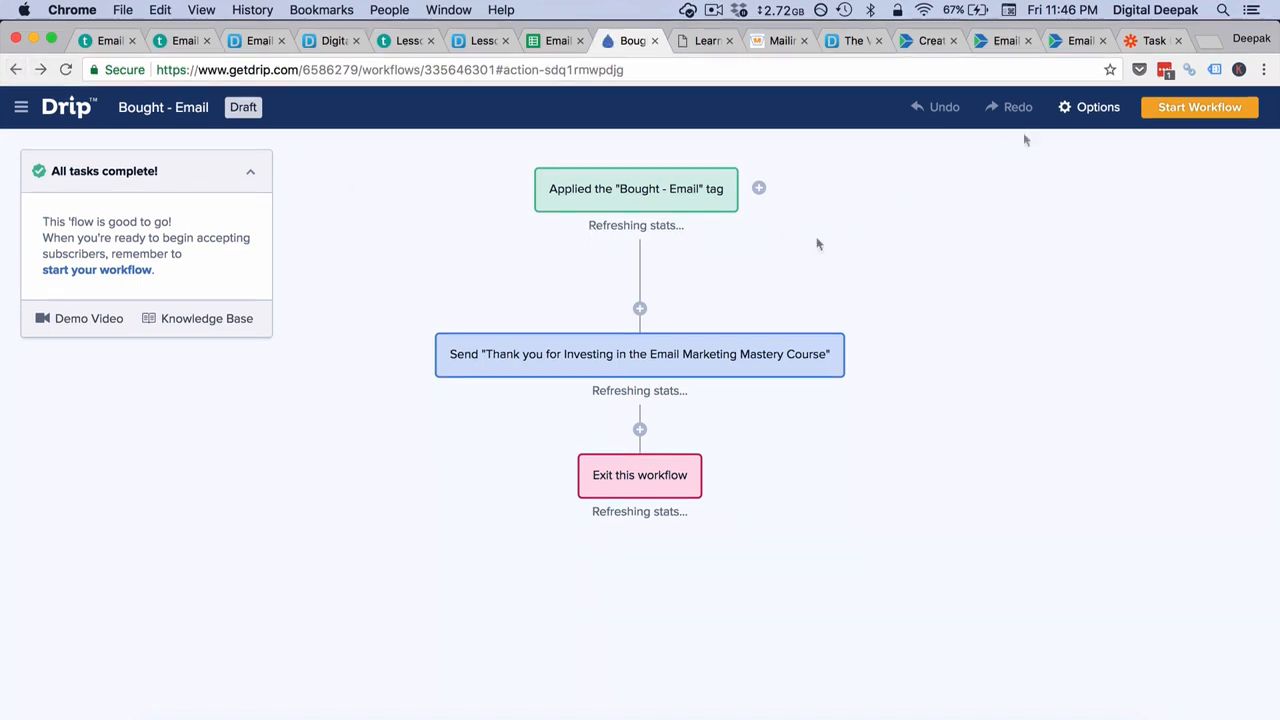
pyautogui.click(1092, 106)
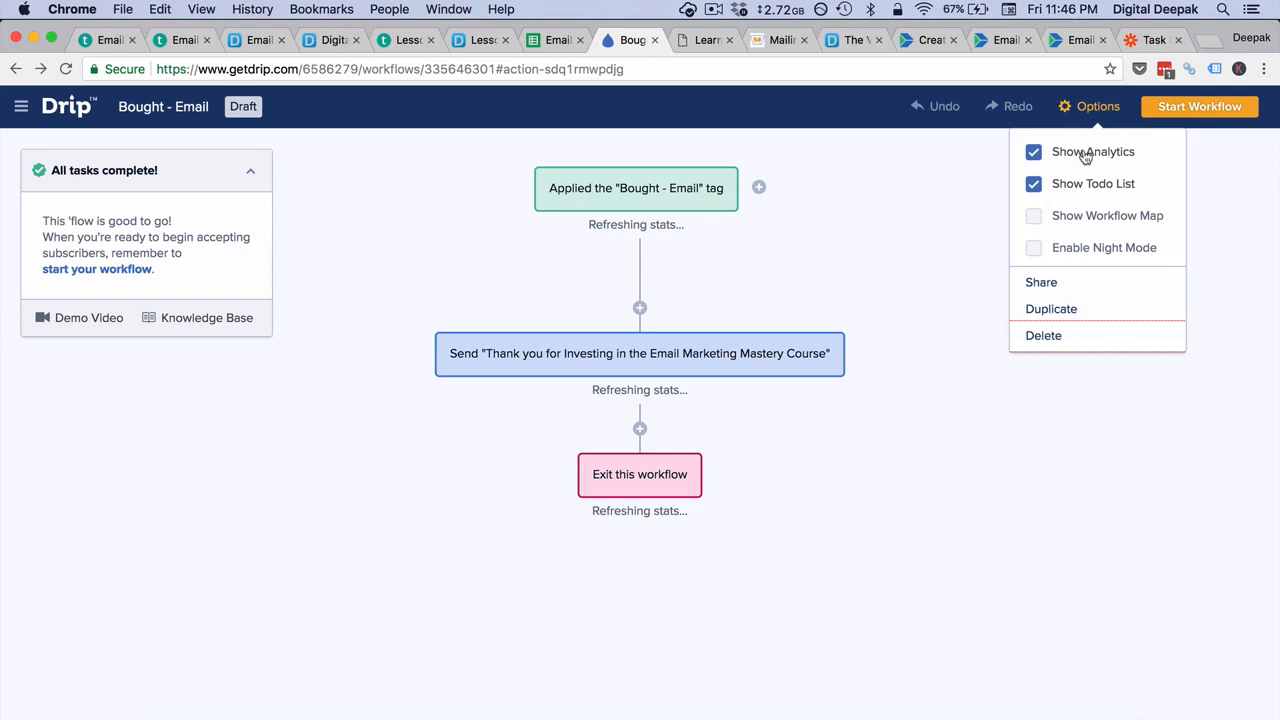
pyautogui.click(1083, 153)
pyautogui.click(1085, 155)
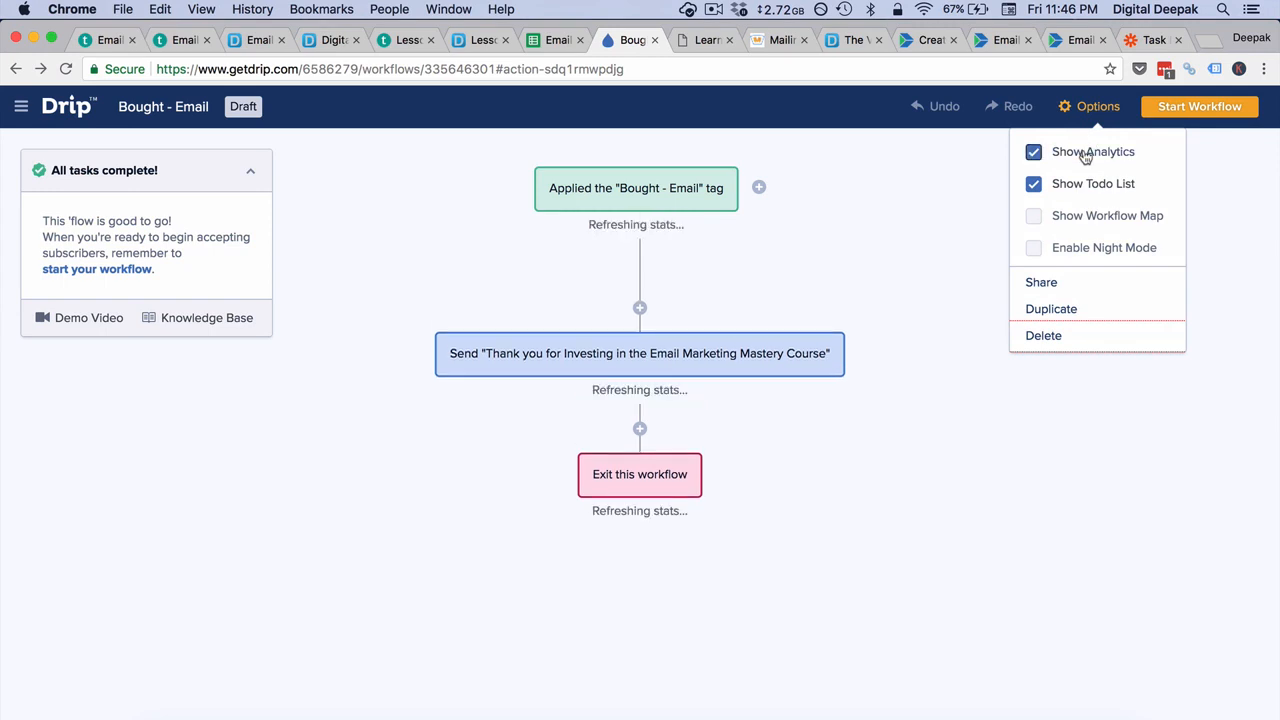
pyautogui.click(884, 197)
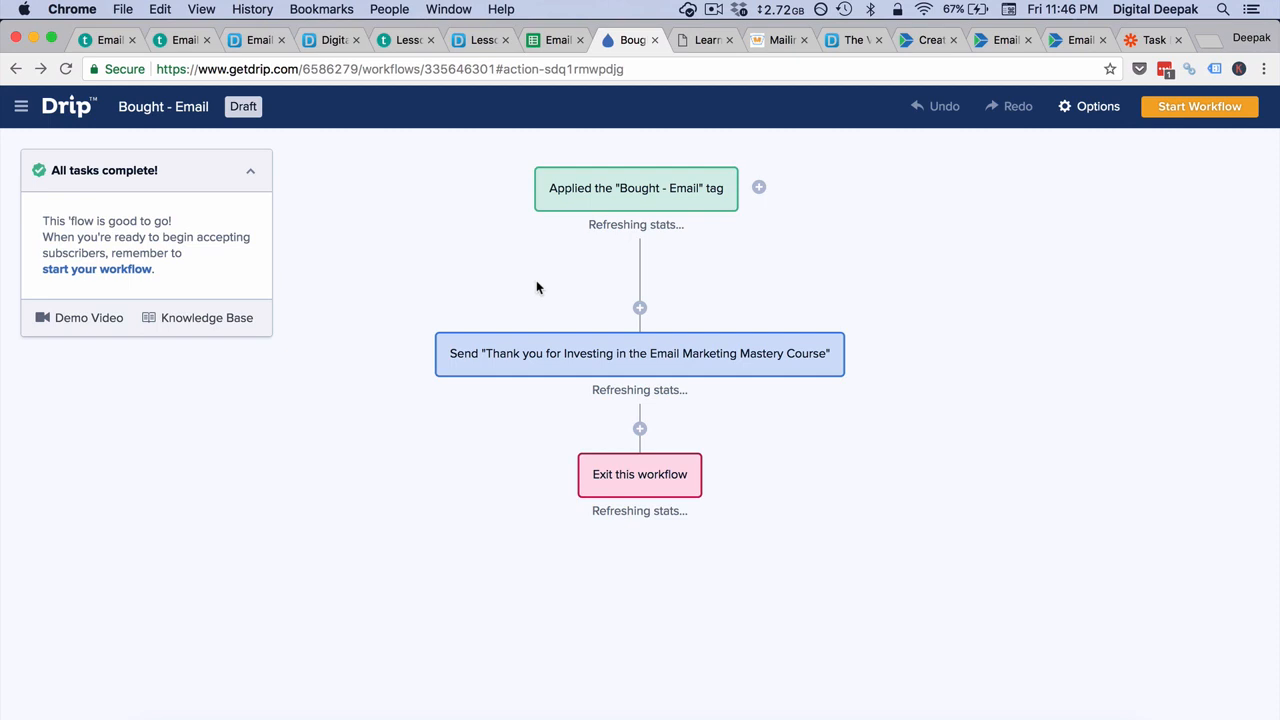
pyautogui.click(68, 68)
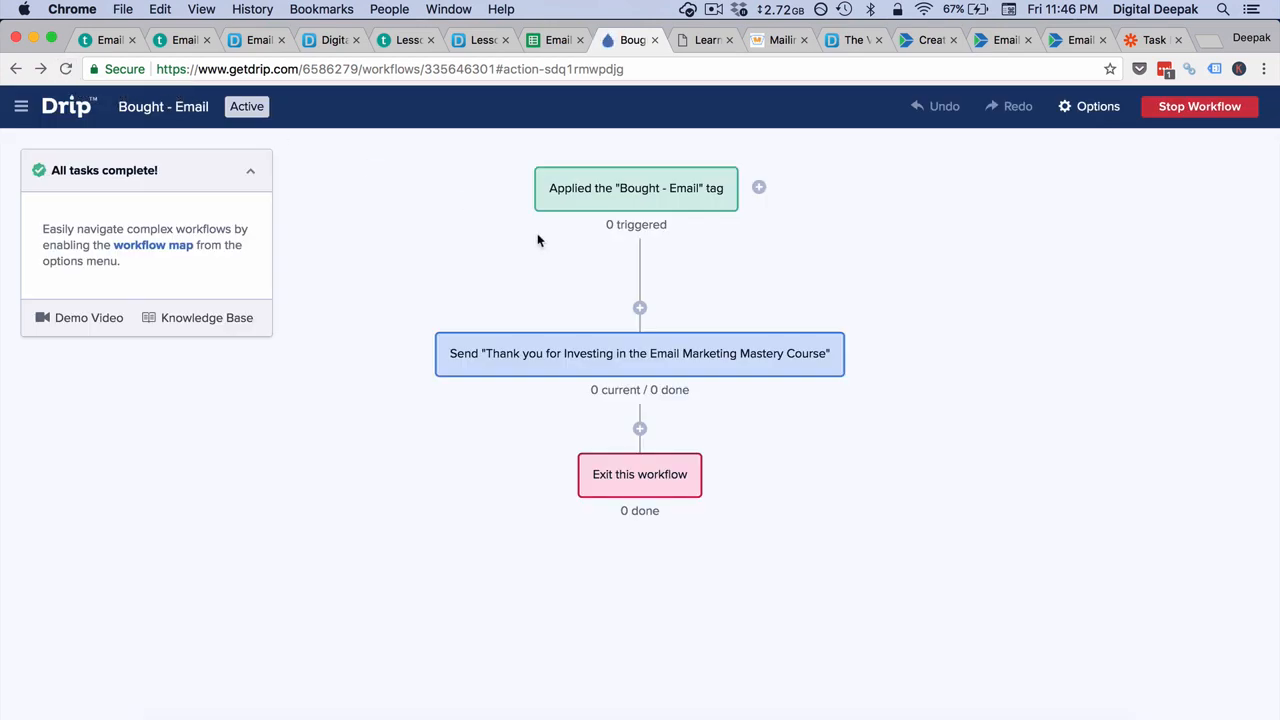
# Step: Open the test buyer's record from the trigger's subscriber list, examine its activity for tag, workflow and custom-field events, and reload it
pyautogui.click(637, 232)
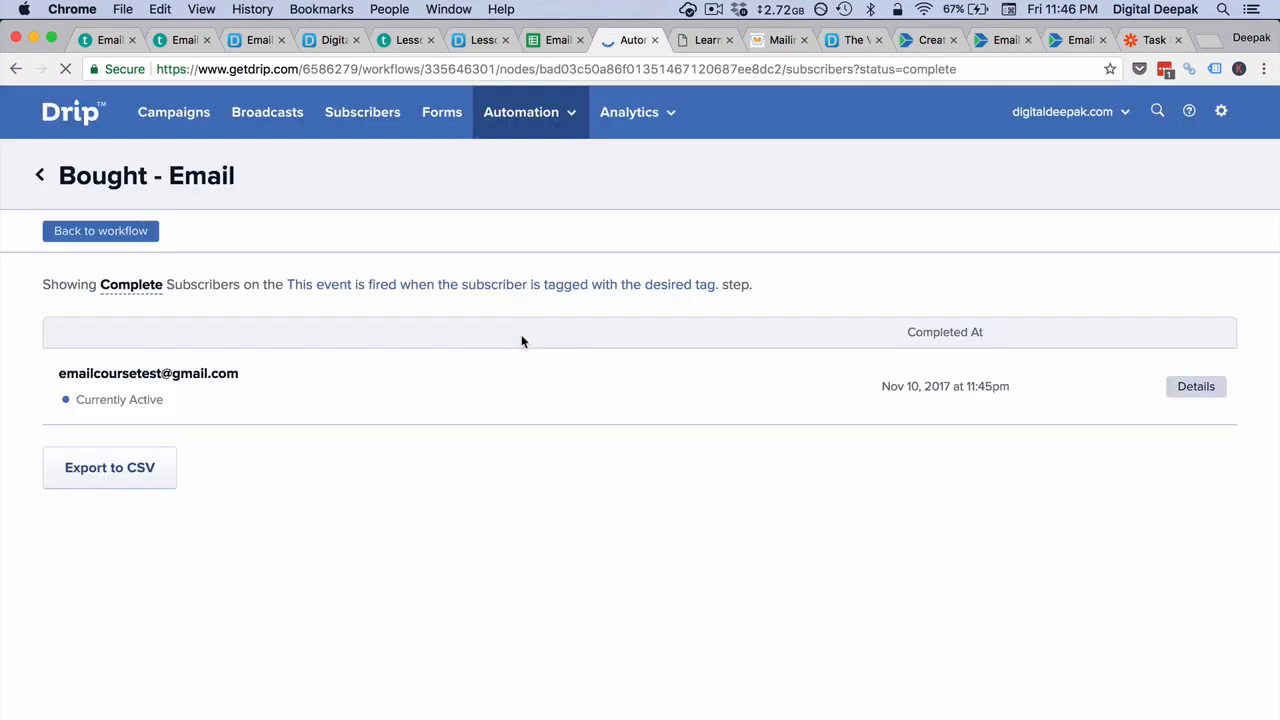
pyautogui.click(152, 376)
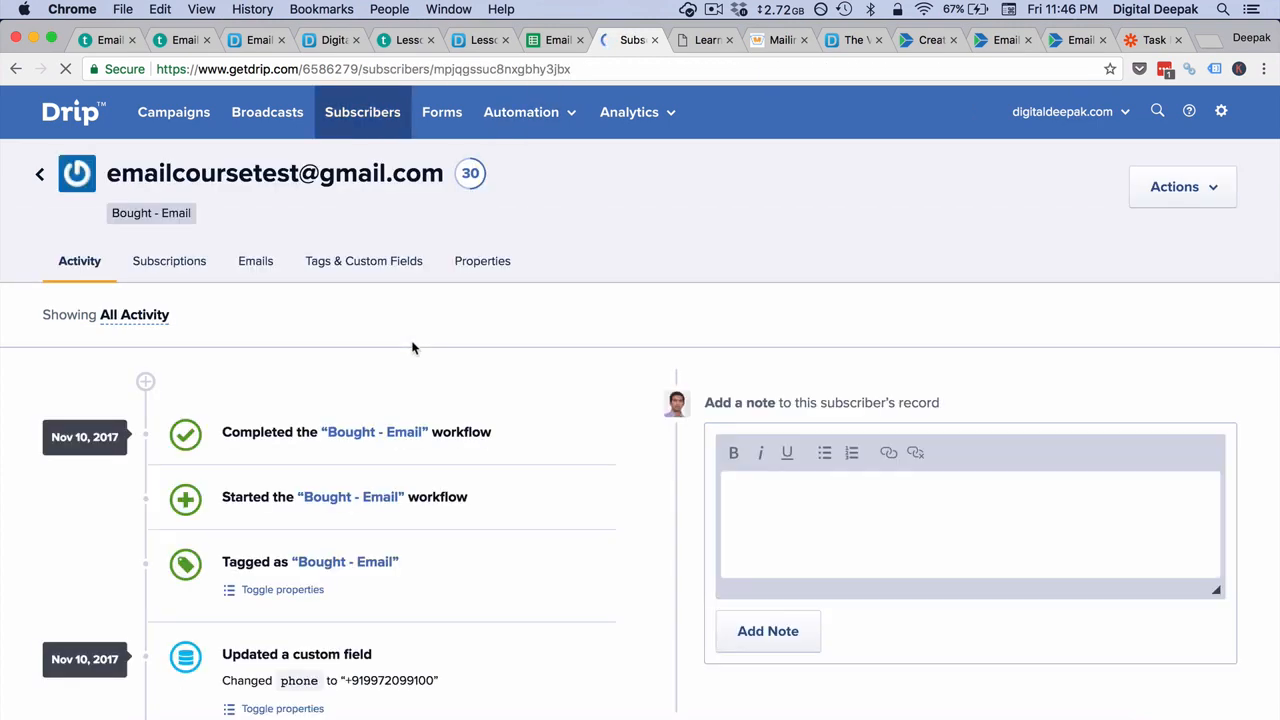
pyautogui.scroll(-5, 413, 348)
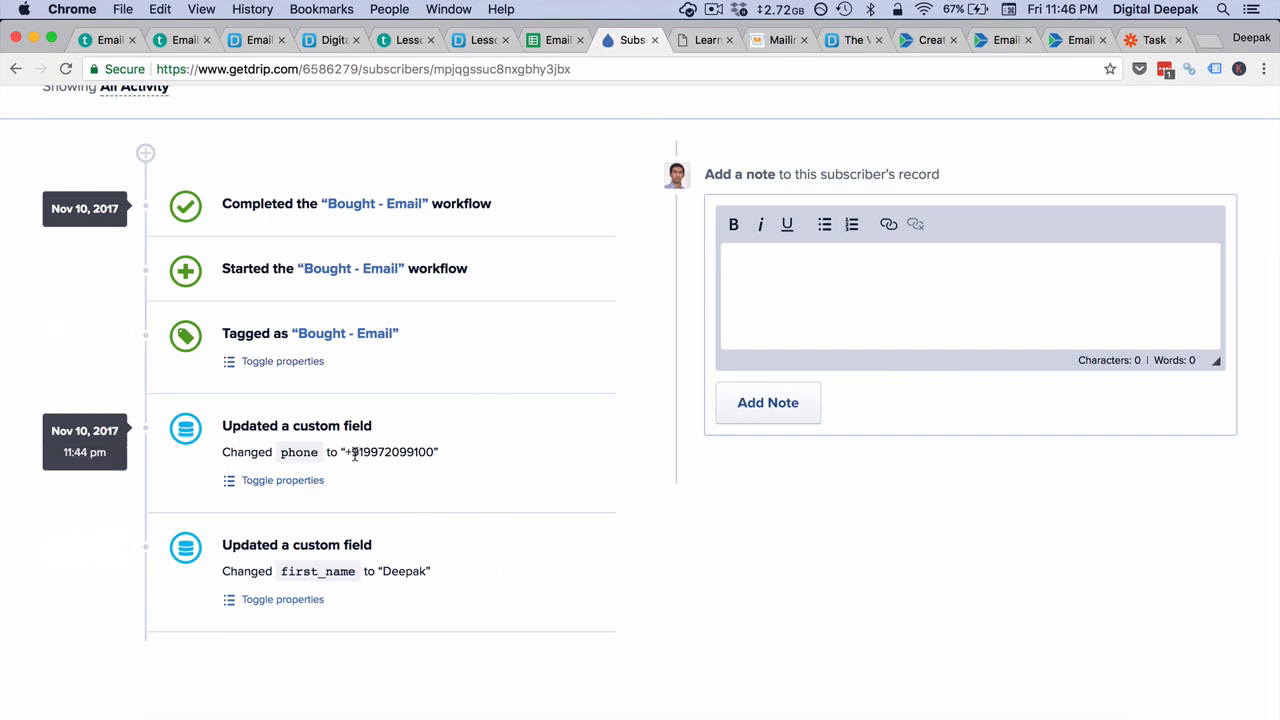
pyautogui.moveTo(351, 452); pyautogui.dragTo(433, 456)
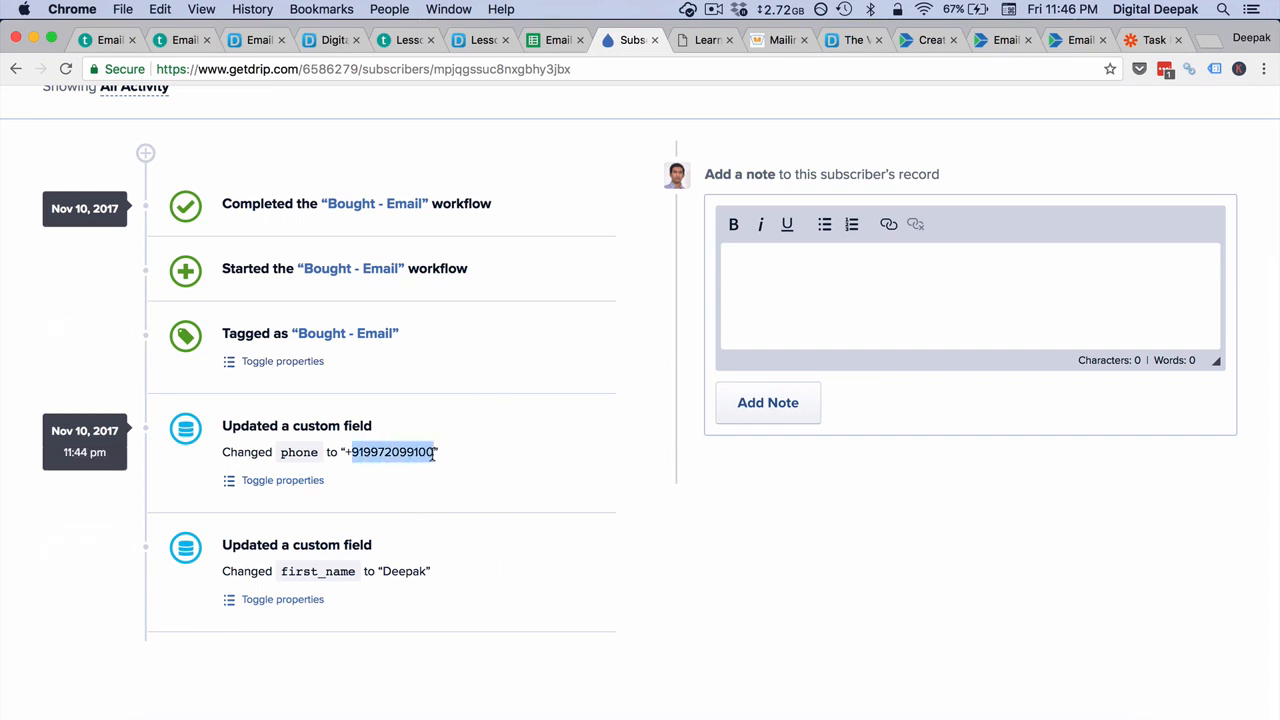
pyautogui.scroll(2, 432, 455)
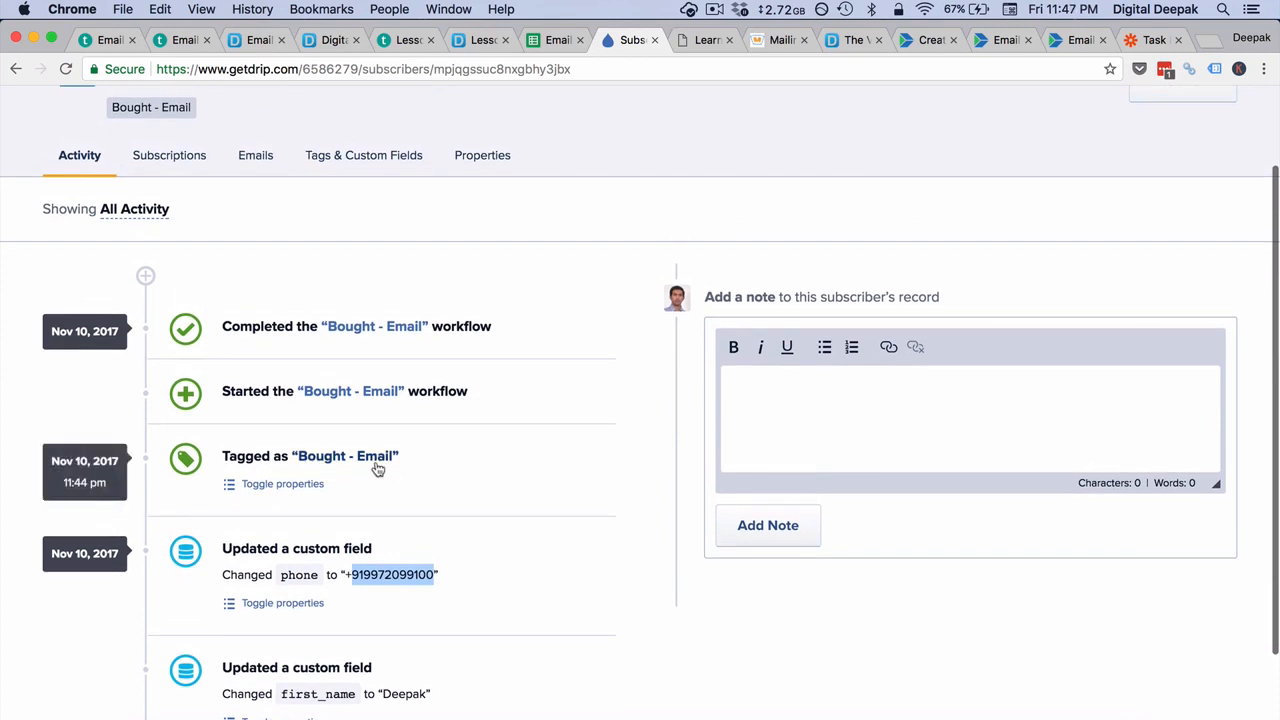
pyautogui.click(458, 466)
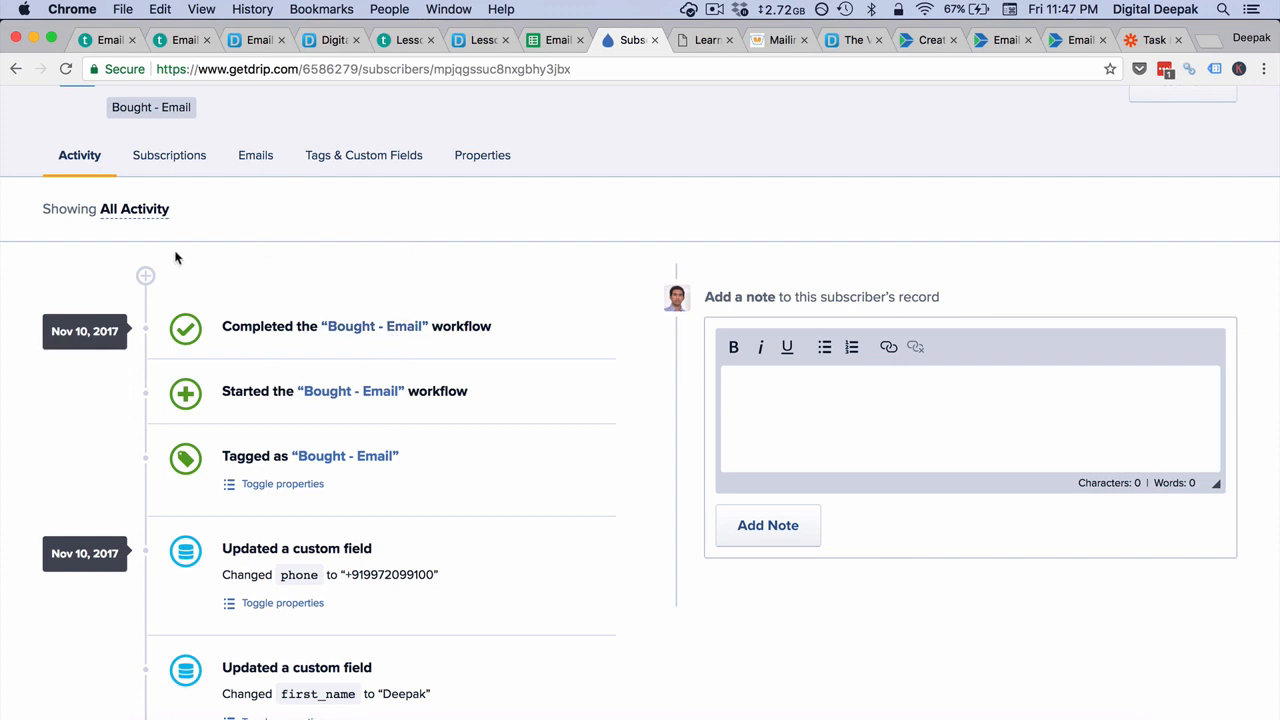
pyautogui.click(63, 70)
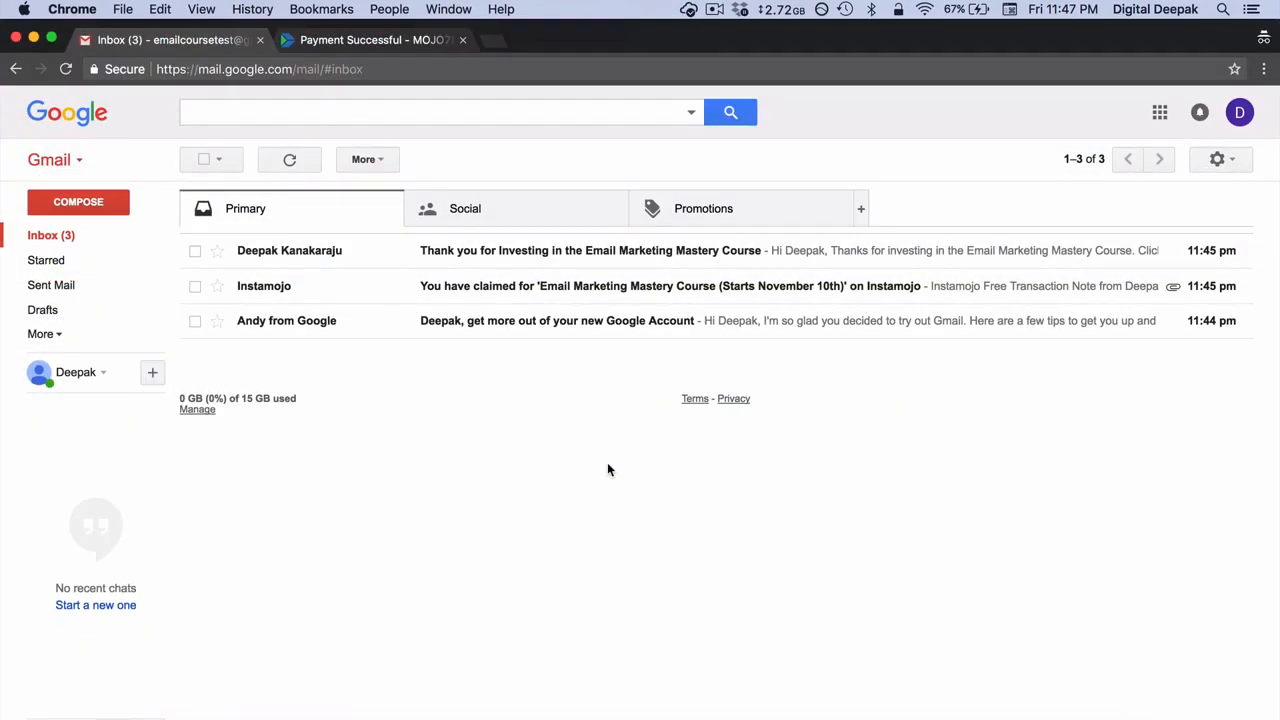
# Step: Read through the Instamojo purchase confirmation email in the test buyer's Gmail inbox and return to the inbox
pyautogui.click(561, 301)
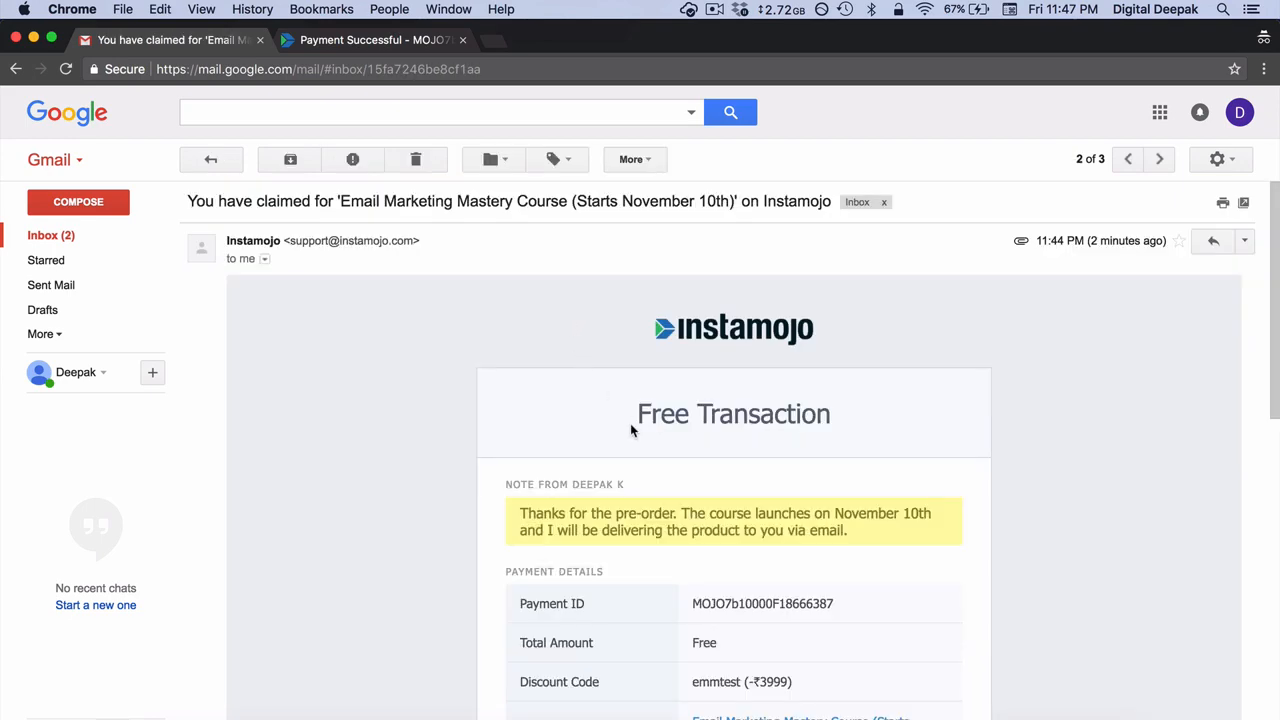
pyautogui.scroll(-5, 631, 430)
pyautogui.scroll(-3, 630, 425)
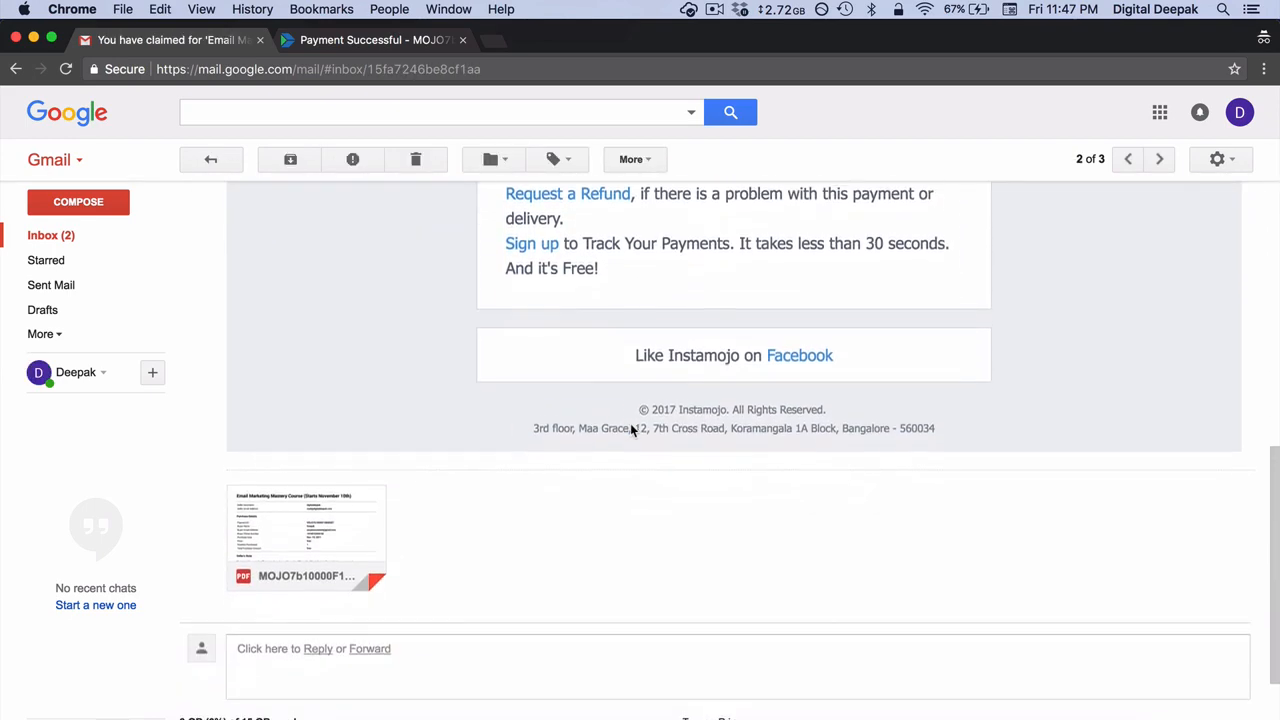
pyautogui.scroll(7, 630, 425)
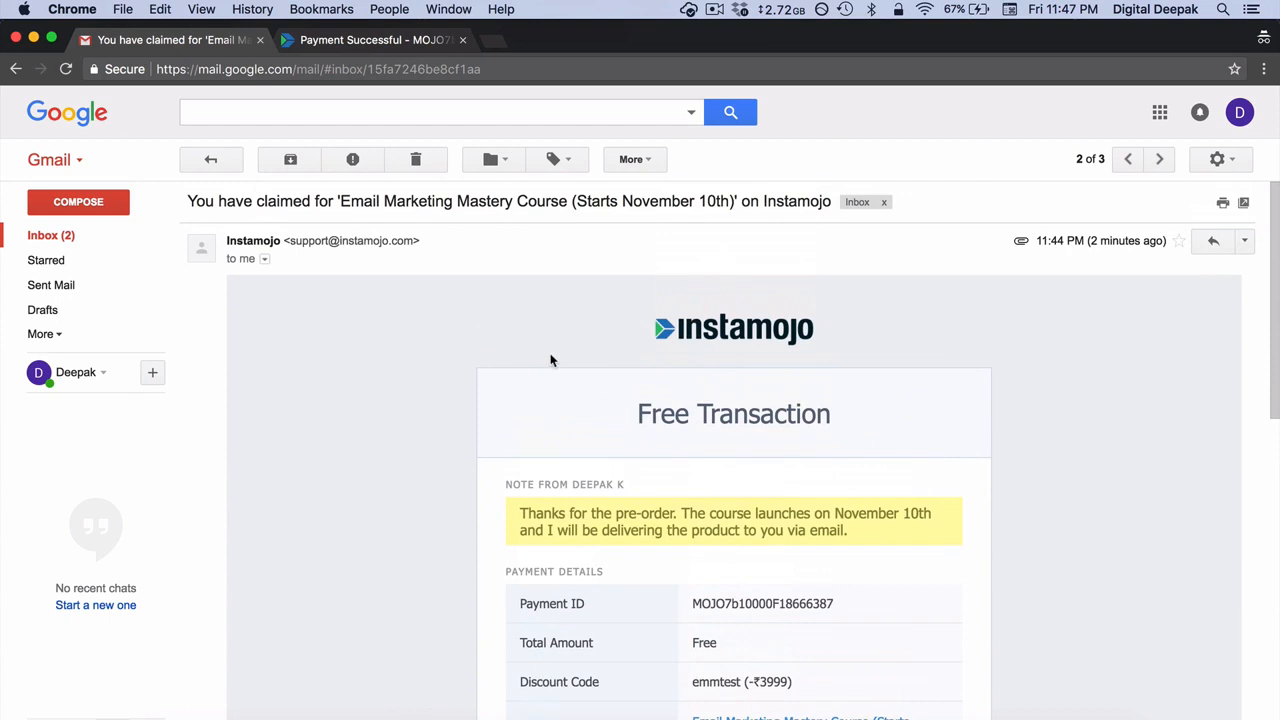
pyautogui.click(212, 159)
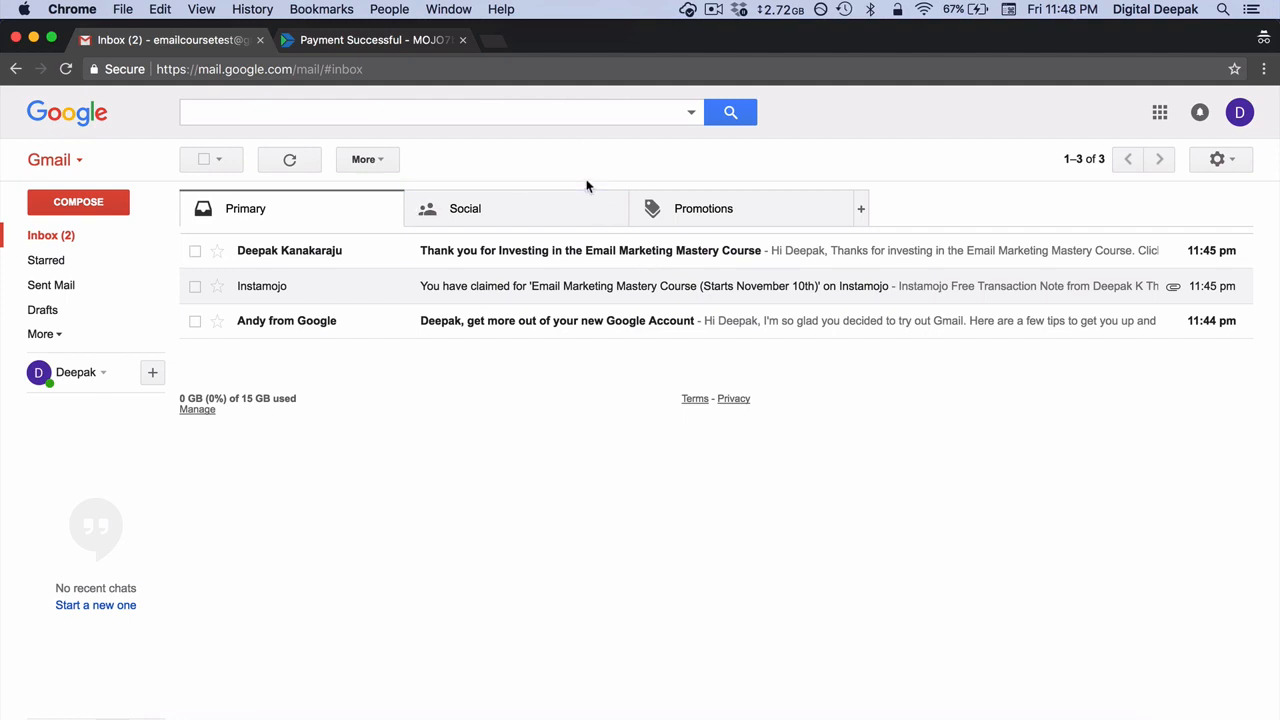
# Step: Open the "Thank you for Investing in the Email Marketing Mastery Course" email, follow its course access link, and return to the email
pyautogui.click(631, 266)
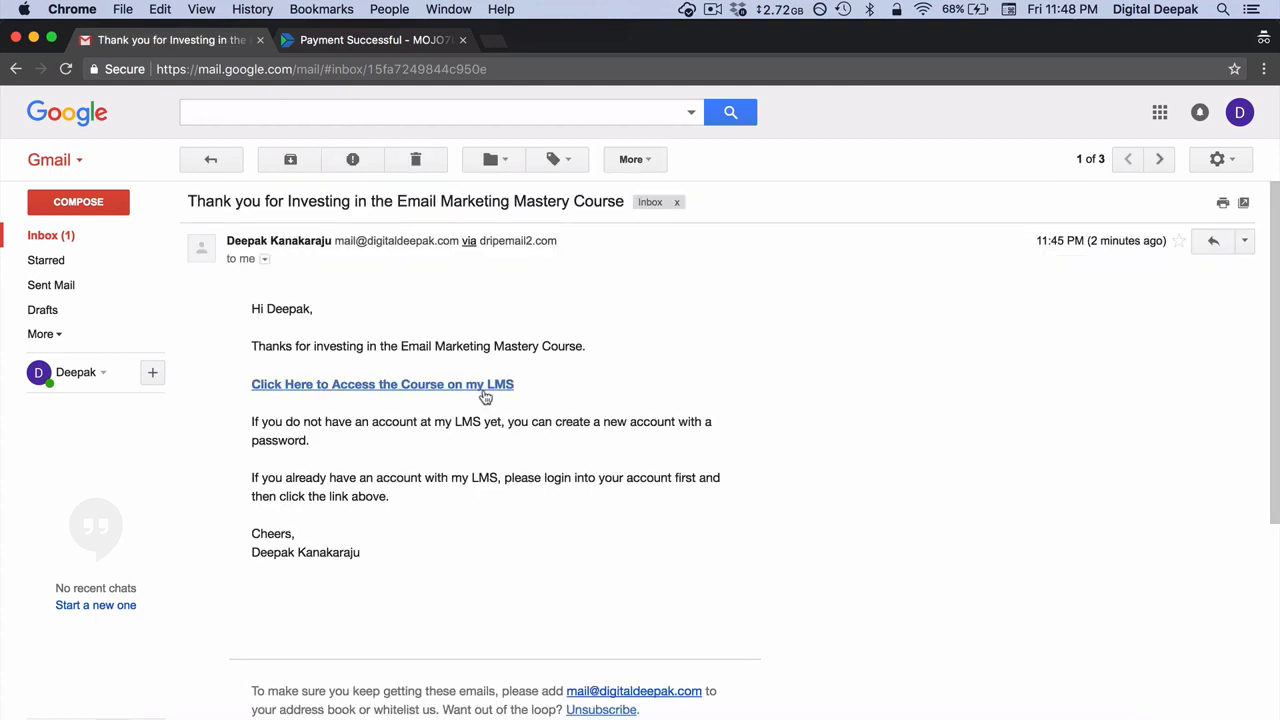
pyautogui.click(449, 389)
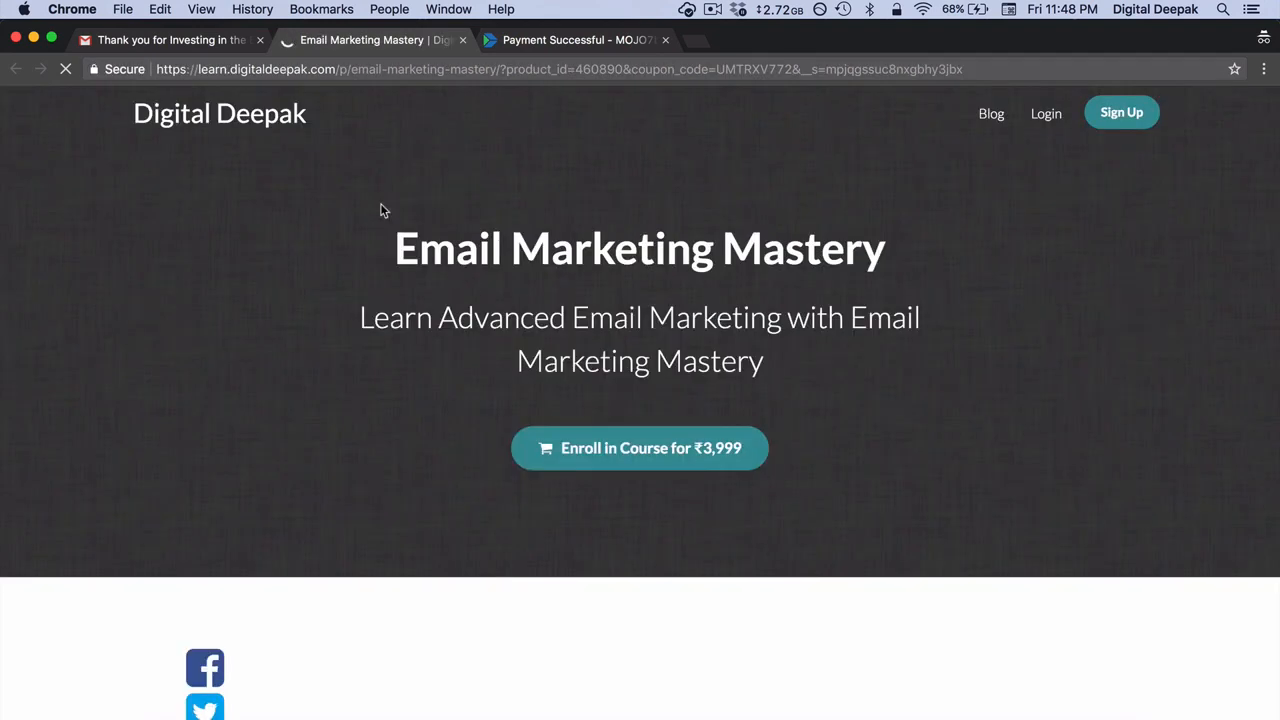
pyautogui.click(182, 46)
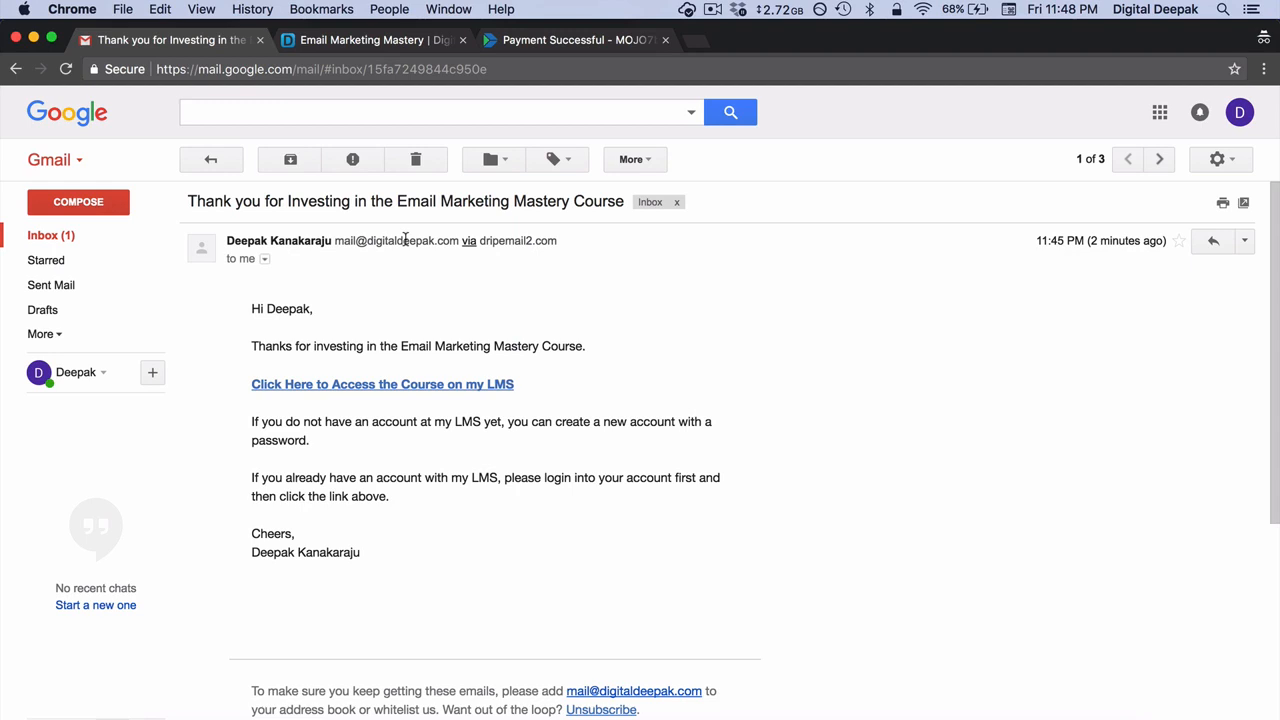
# Step: Switch to the Chrome profile with Drip and refresh the activity on the test buyer's subscriber record
pyautogui.click(394, 10)
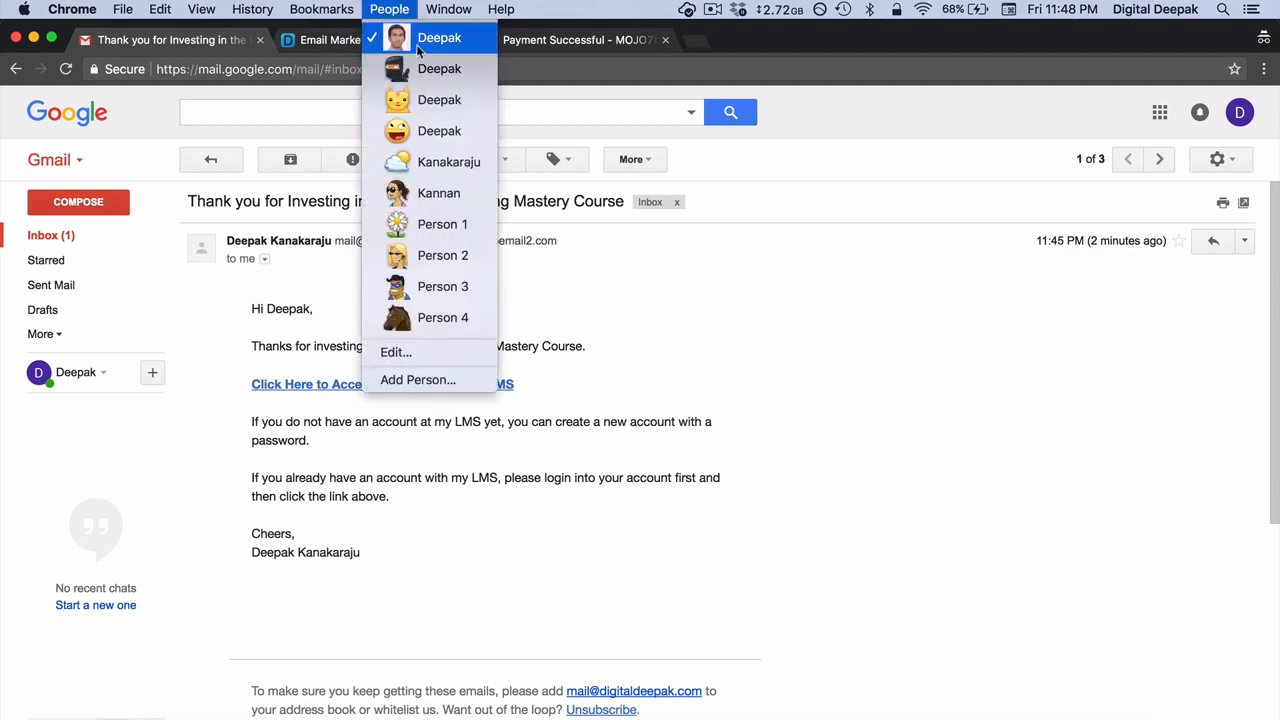
pyautogui.click(421, 38)
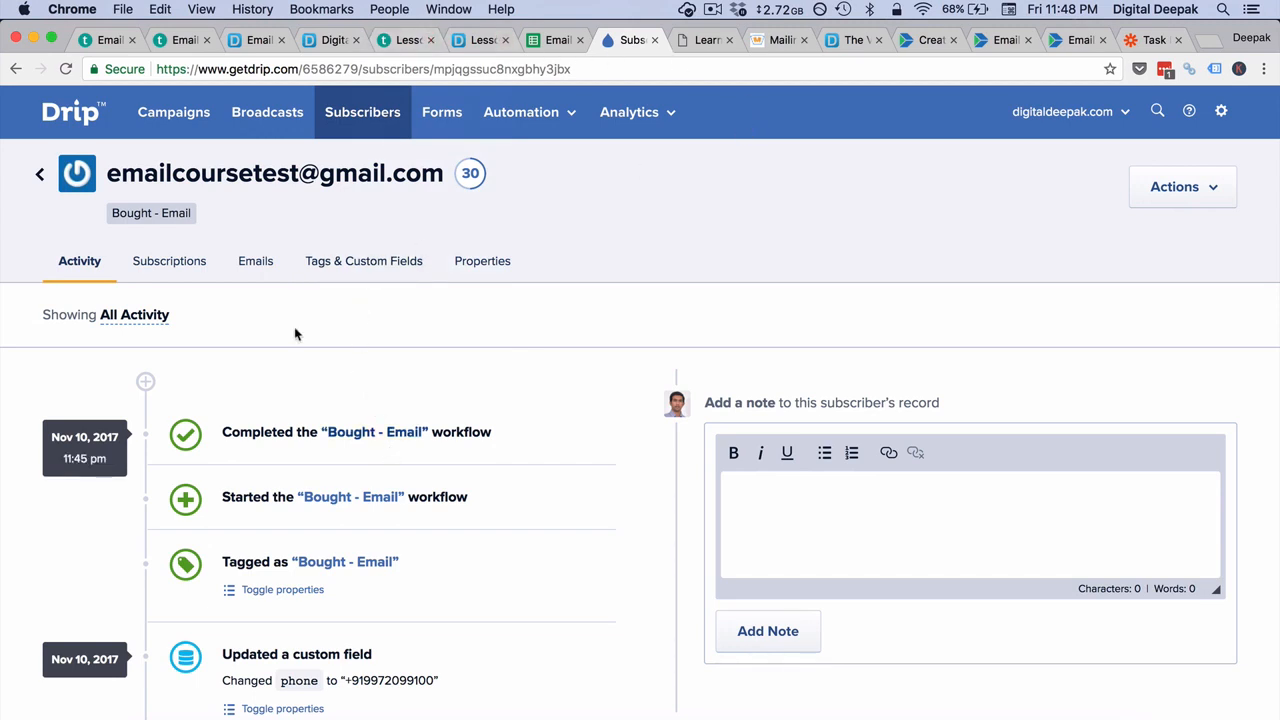
pyautogui.click(65, 69)
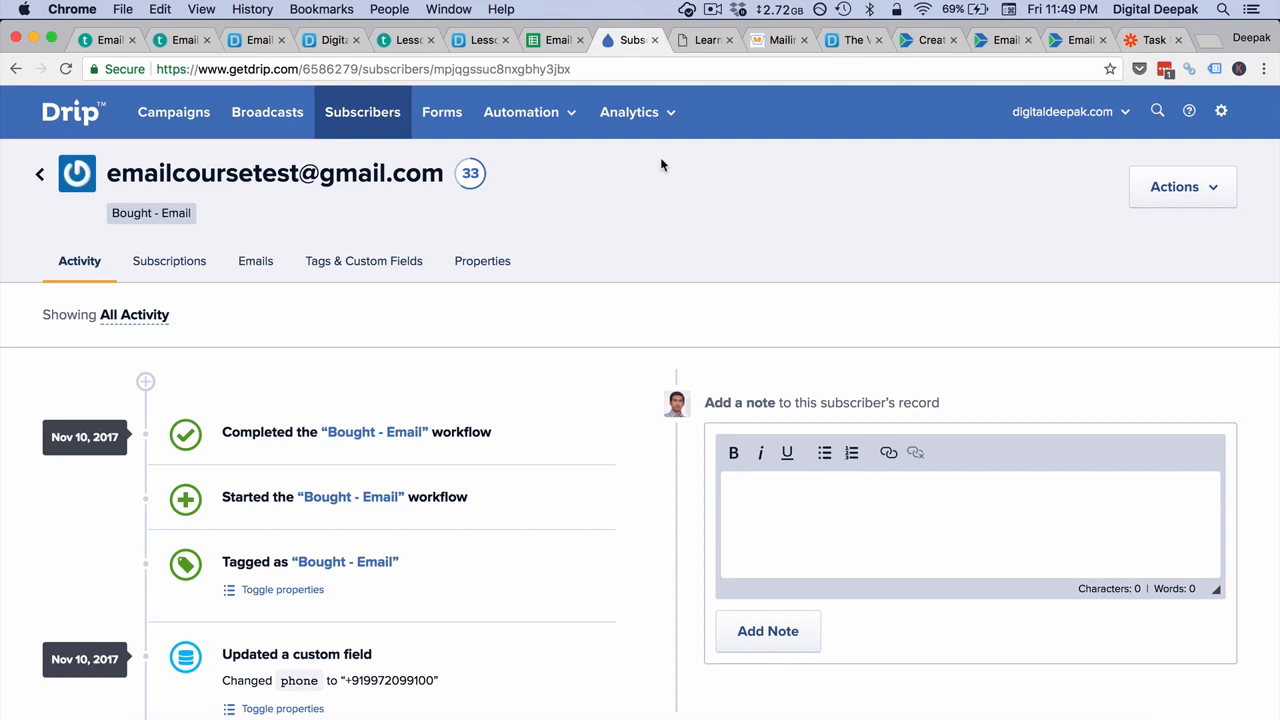
pyautogui.click(63, 70)
# Step: Open the "Bought - Email" workflow from the buyer's activity and view the step types available before its exit, adding none
pyautogui.click(405, 431)
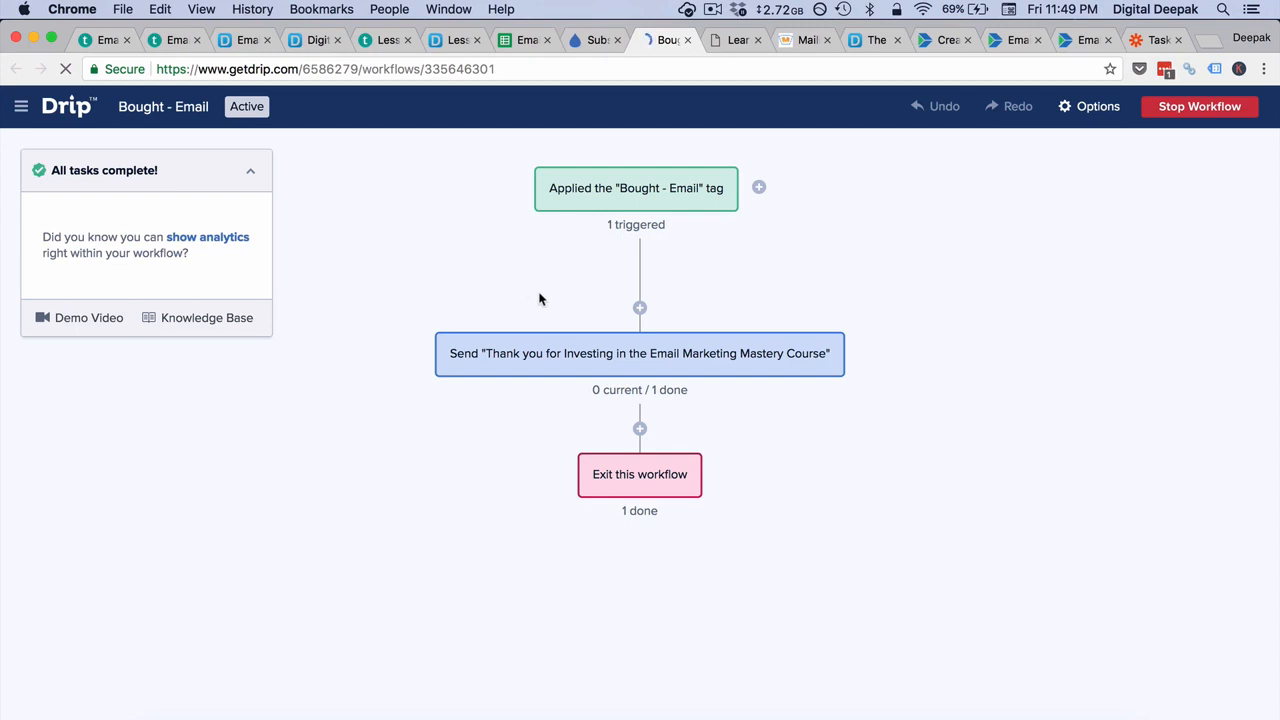
pyautogui.click(640, 429)
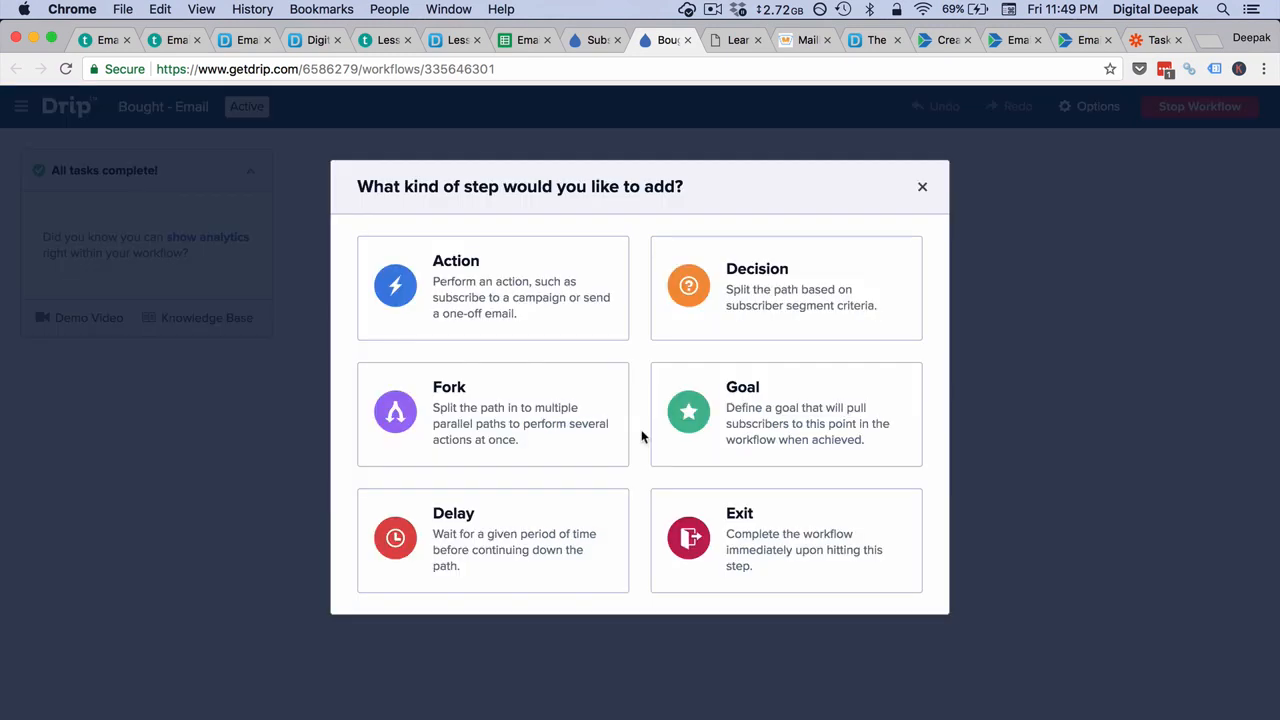
pyautogui.click(920, 187)
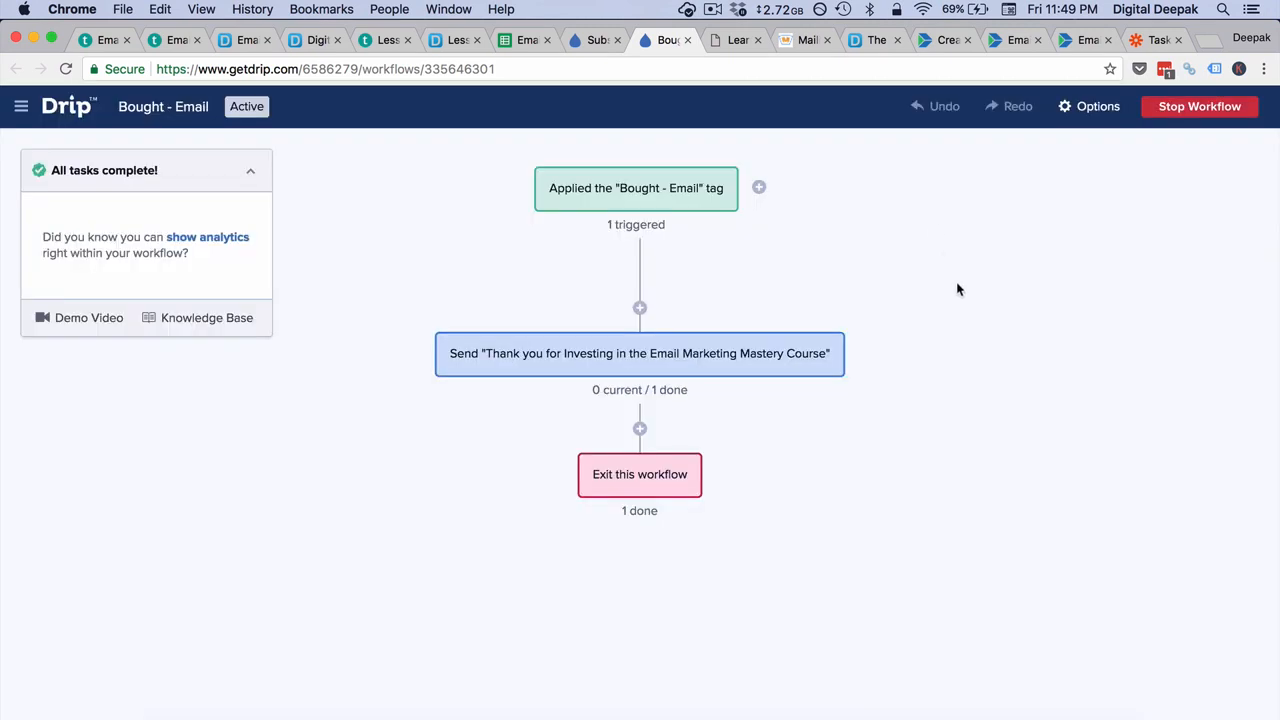